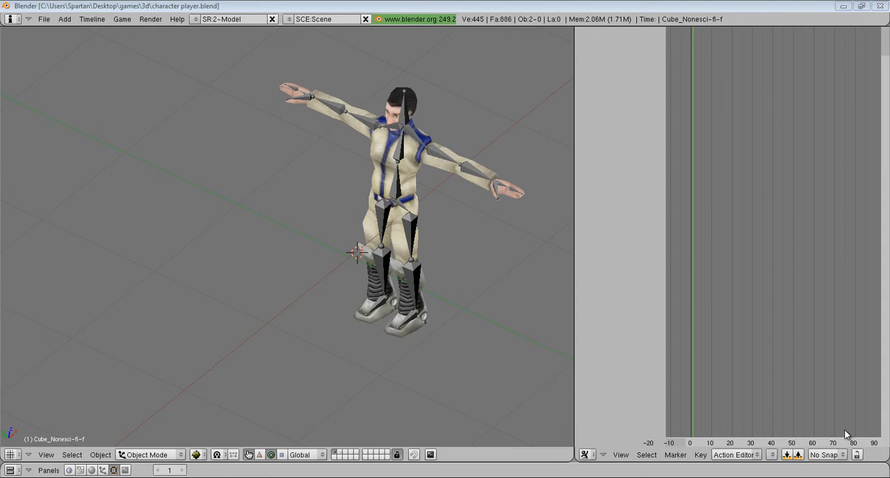
- Select the character mesh, center the view on it and look at it from another angle
{"action": "middle_click_drag", "start_coordinate": [381, 303], "coordinate": [353, 288]}
{"action": "middle_click_drag", "start_coordinate": [479, 273], "coordinate": [349, 240]}
{"action": "right_click", "coordinate": [366, 248]}
{"action": "left_click", "coordinate": [46, 455]}
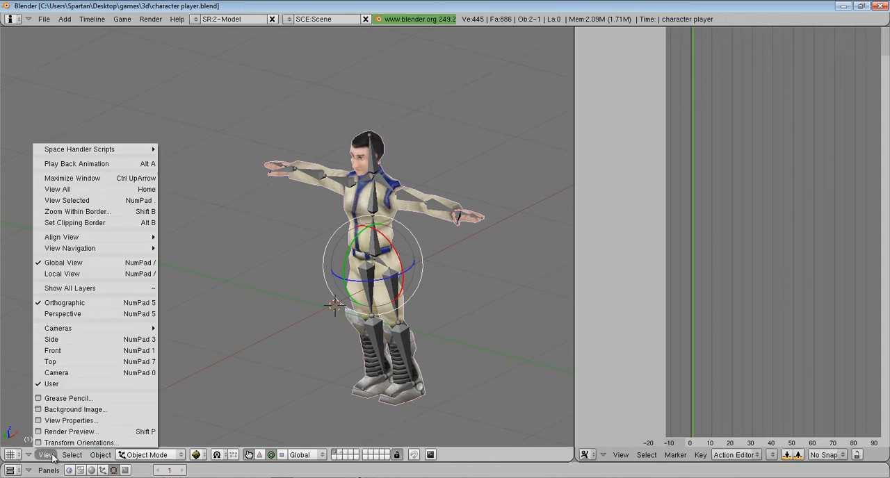
{"action": "left_click", "coordinate": [70, 201]}
{"action": "middle_click_drag", "start_coordinate": [255, 278], "coordinate": [290, 284], "text": "ctrl"}
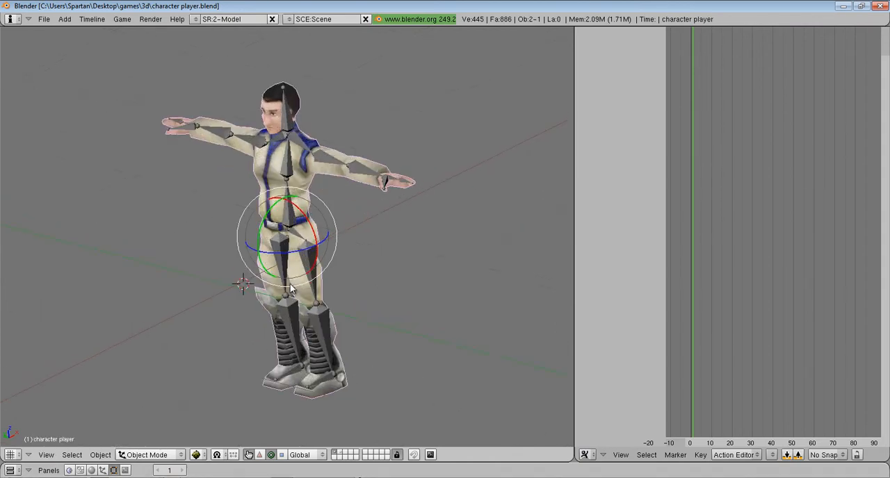
{"action": "middle_click_drag", "start_coordinate": [236, 220], "coordinate": [188, 314]}
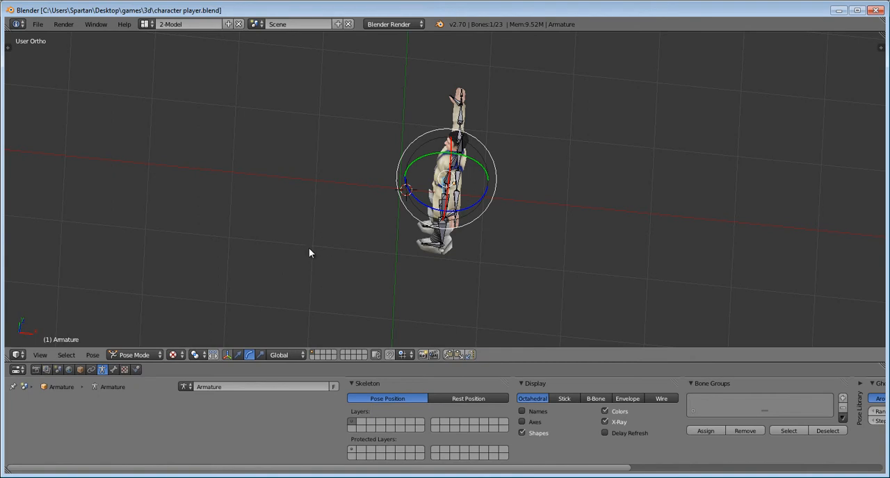
- Switch to Blender 2.70, select the character mesh there and view it from another angle
{"action": "scroll", "coordinate": [393, 212], "scroll_direction": "up", "scroll_amount": 4}
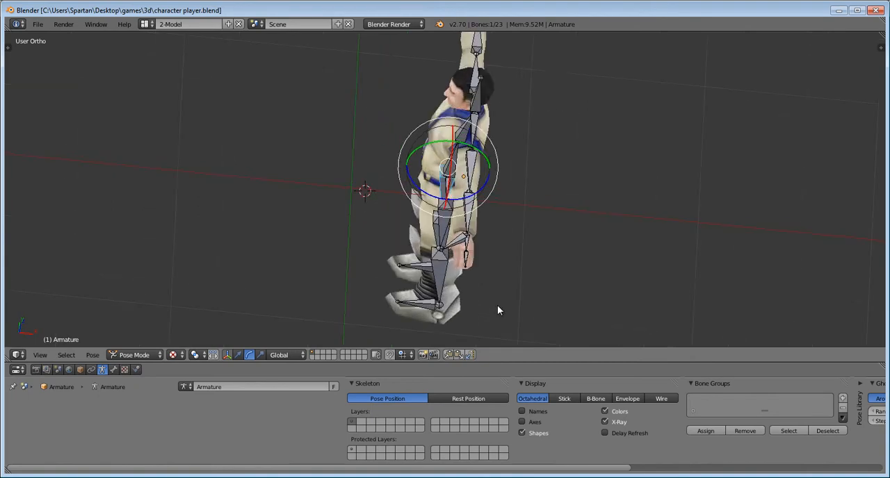
{"action": "right_click", "coordinate": [450, 315]}
{"action": "left_click", "coordinate": [40, 355]}
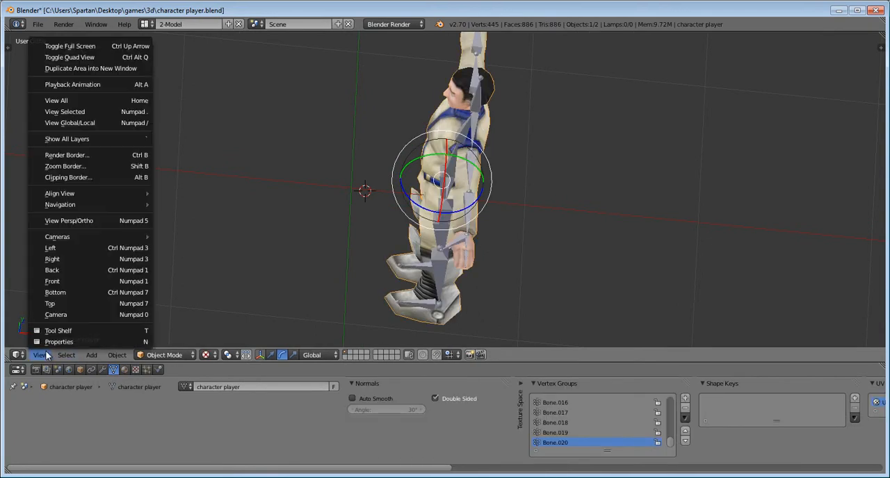
{"action": "left_click", "coordinate": [93, 117]}
{"action": "middle_click_drag", "start_coordinate": [519, 138], "coordinate": [430, 173]}
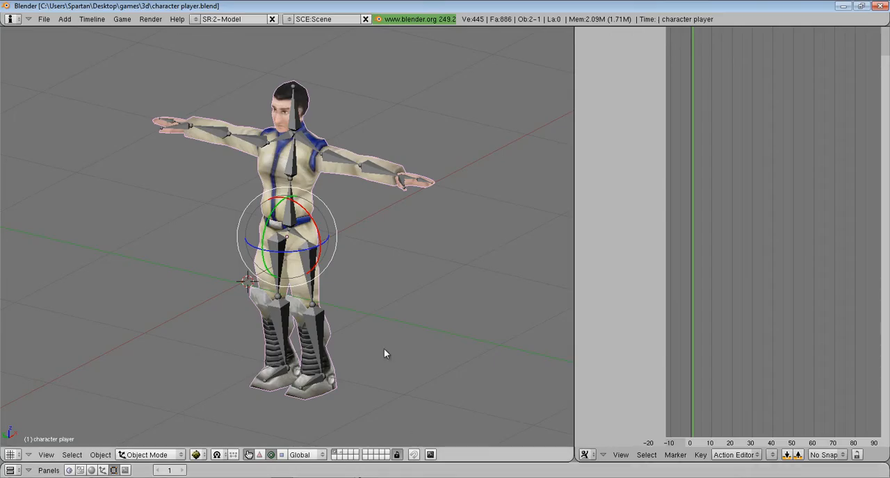
{"action": "middle_click_drag", "start_coordinate": [384, 349], "coordinate": [221, 275]}
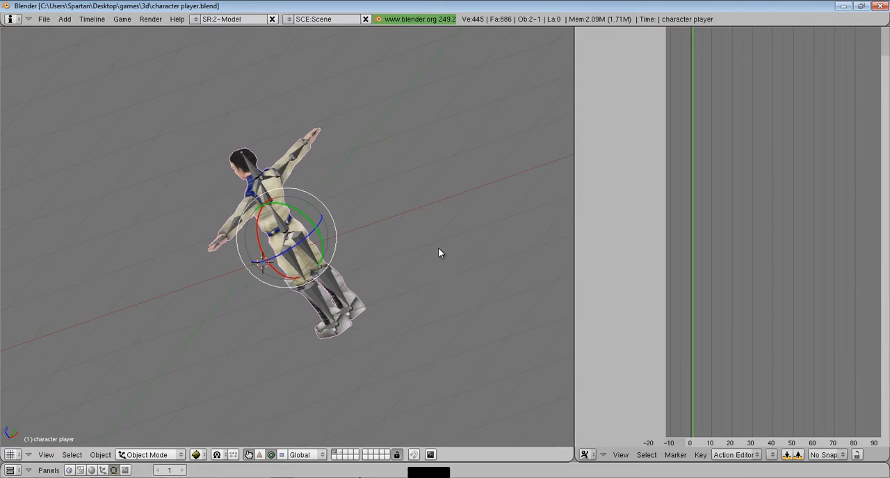
- Compare the rigged character in the older Blender 2.49 window with the same character in Blender 2.70
{"action": "scroll", "coordinate": [441, 252], "scroll_direction": "up", "scroll_amount": 6}
{"action": "middle_click_drag", "start_coordinate": [408, 279], "coordinate": [387, 389]}
{"action": "scroll", "coordinate": [321, 202], "scroll_direction": "down", "scroll_amount": 4}
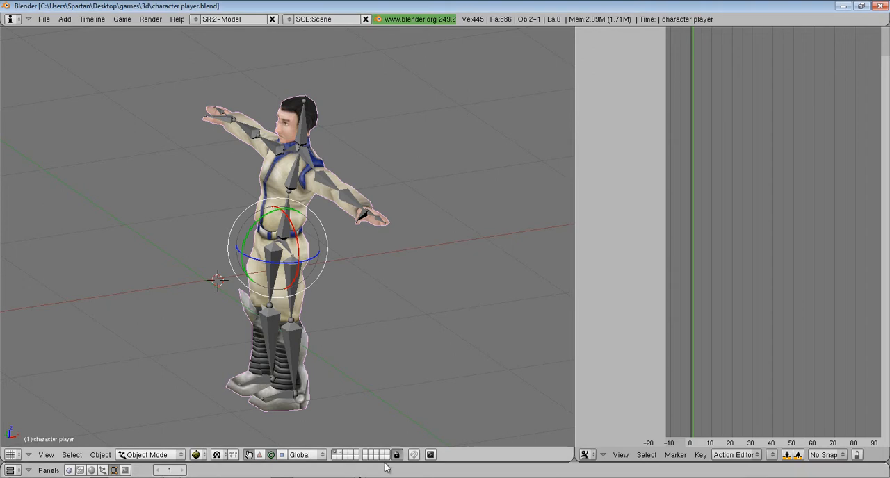
{"action": "key", "text": "alt+Tab"}
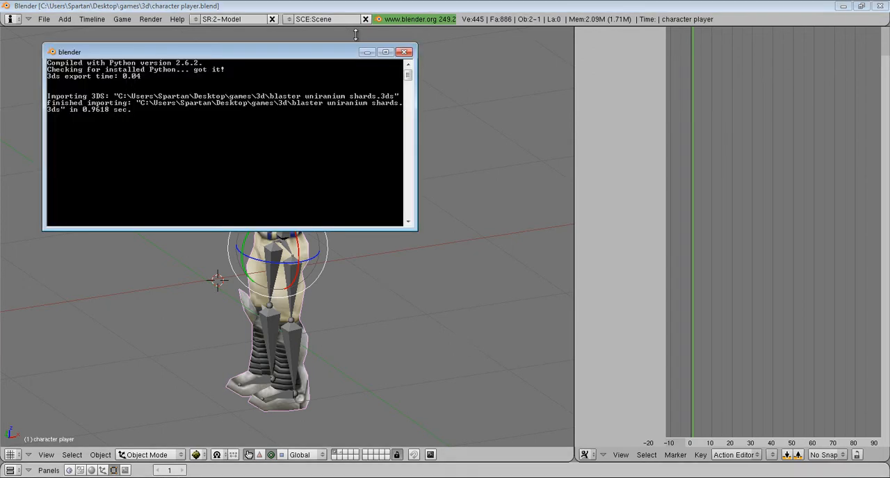
{"action": "key", "text": "alt+Tab"}
{"action": "key", "text": "alt+Tab"}
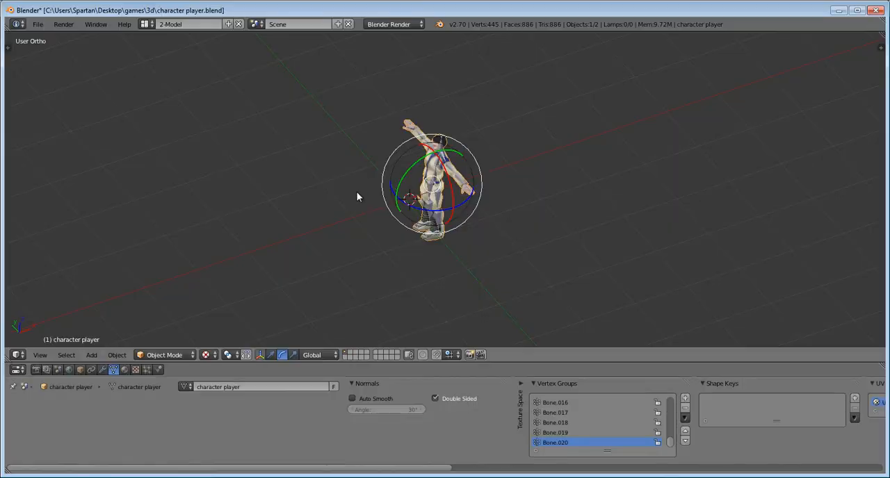
{"action": "middle_click_drag", "start_coordinate": [421, 165], "coordinate": [460, 153]}
{"action": "scroll", "coordinate": [461, 152], "scroll_direction": "up", "scroll_amount": 4}
{"action": "scroll", "coordinate": [472, 305], "scroll_direction": "down", "scroll_amount": 3}
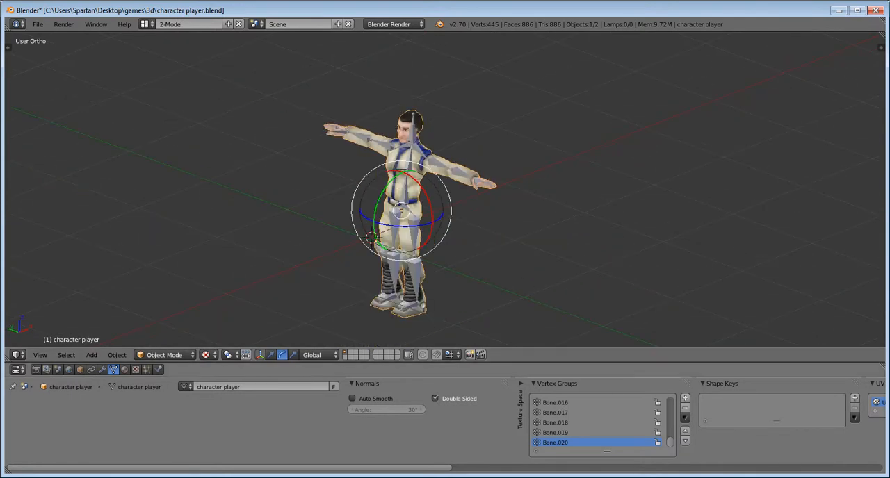
- Split the 3D viewport vertically into two side-by-side areas
{"action": "right_click", "coordinate": [506, 363]}
{"action": "left_click", "coordinate": [502, 365]}
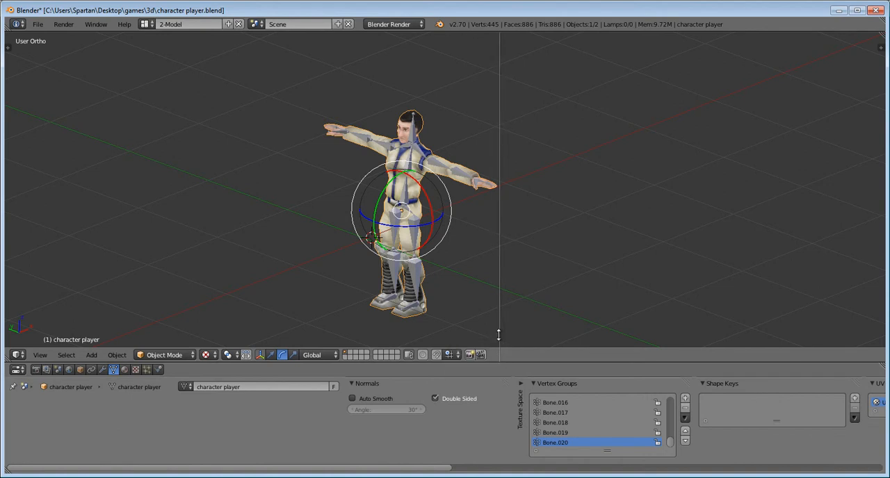
{"action": "left_click", "coordinate": [500, 338]}
{"action": "left_click", "coordinate": [506, 355]}
- Change the new area to the Graph Editor and look through its header options
{"action": "left_click", "coordinate": [510, 355]}
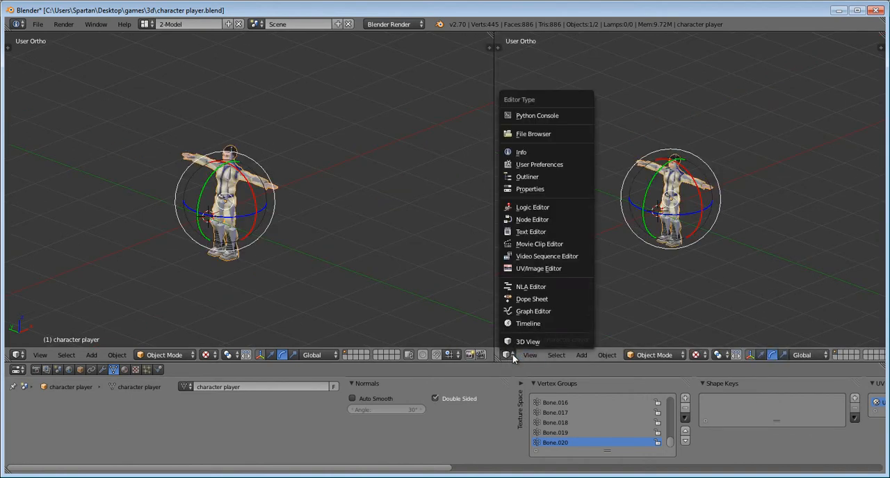
{"action": "left_click", "coordinate": [531, 310]}
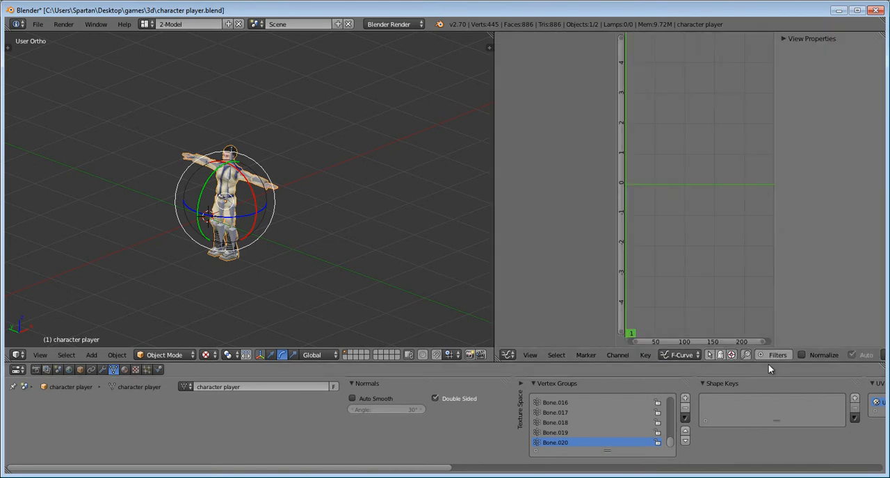
{"action": "middle_click_drag", "start_coordinate": [785, 356], "coordinate": [615, 357]}
{"action": "middle_click_drag", "start_coordinate": [506, 355], "coordinate": [720, 353]}
- Change the new area to the Dope Sheet editor
{"action": "left_click", "coordinate": [515, 353]}
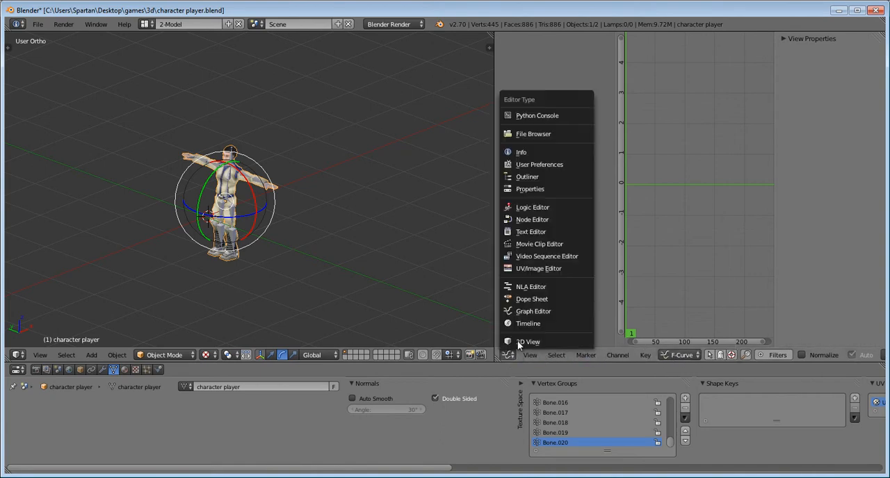
{"action": "left_click", "coordinate": [538, 301]}
{"action": "left_click_drag", "start_coordinate": [749, 341], "coordinate": [756, 344]}
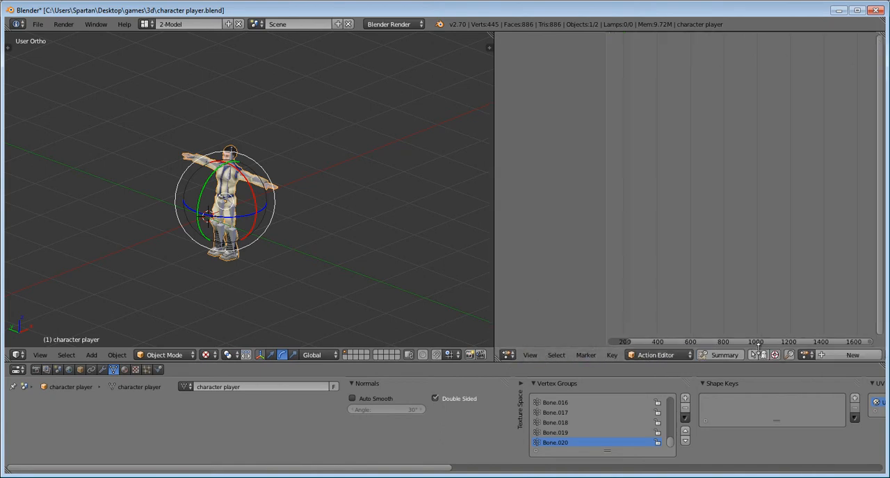
- Bring the start of the Action Editor timeline into view and set the current frame to 0
{"action": "scroll", "coordinate": [661, 287], "scroll_direction": "down", "scroll_amount": 7}
{"action": "middle_click_drag", "start_coordinate": [661, 288], "coordinate": [802, 294]}
{"action": "scroll", "coordinate": [679, 287], "scroll_direction": "up", "scroll_amount": 9}
{"action": "scroll", "coordinate": [804, 297], "scroll_direction": "up", "scroll_amount": 12}
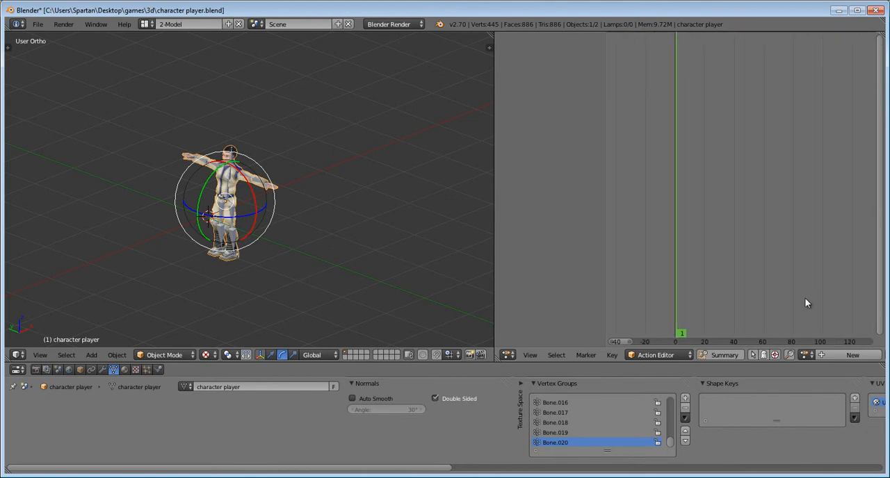
{"action": "middle_click_drag", "start_coordinate": [683, 272], "coordinate": [855, 259]}
{"action": "scroll", "coordinate": [797, 272], "scroll_direction": "up", "scroll_amount": 9}
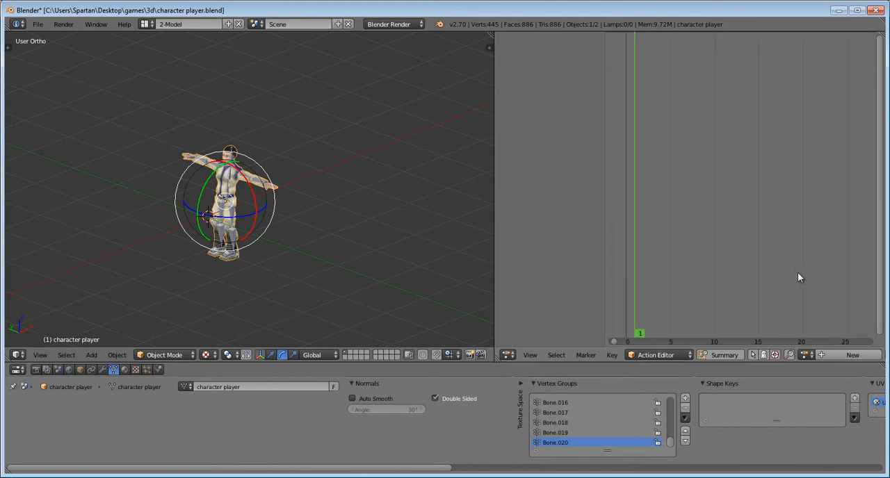
{"action": "middle_click_drag", "start_coordinate": [651, 264], "coordinate": [825, 267]}
{"action": "scroll", "coordinate": [772, 307], "scroll_direction": "up", "scroll_amount": 4}
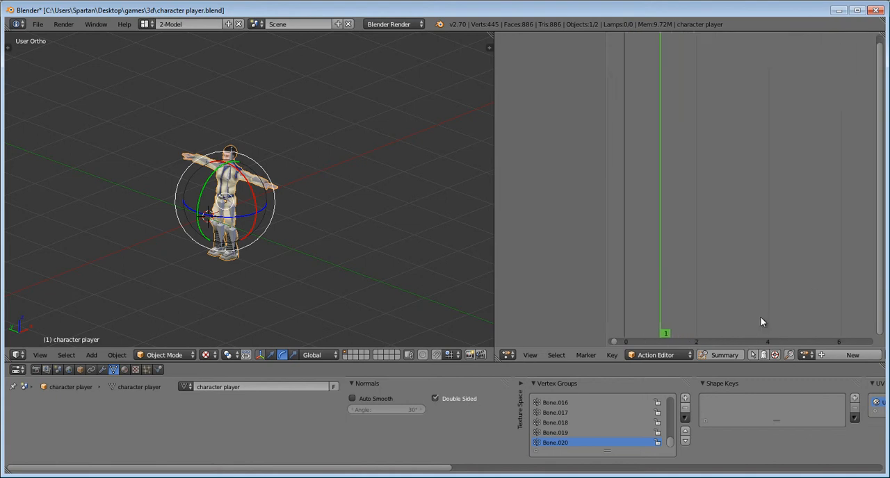
{"action": "scroll", "coordinate": [759, 318], "scroll_direction": "down", "scroll_amount": 6}
{"action": "middle_click_drag", "start_coordinate": [746, 323], "coordinate": [708, 304]}
{"action": "key", "text": "Left"}
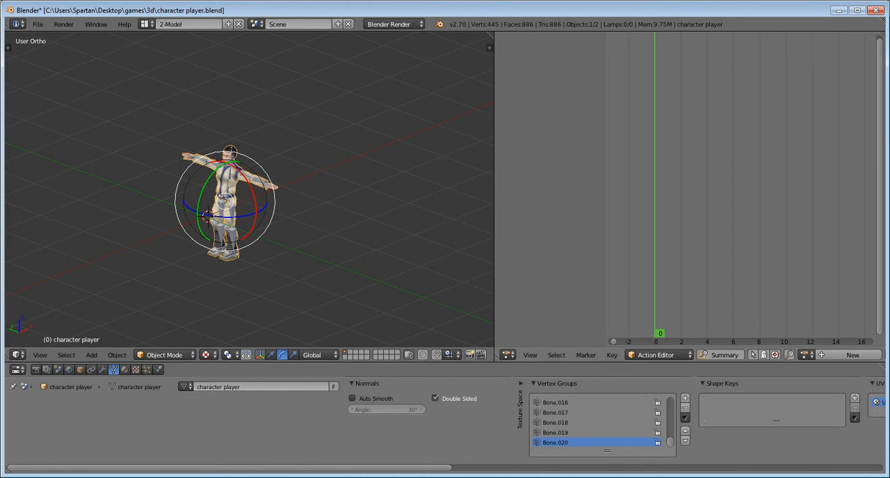
- Check the Action Editor's list of existing actions for the character mesh
{"action": "left_click", "coordinate": [803, 355]}
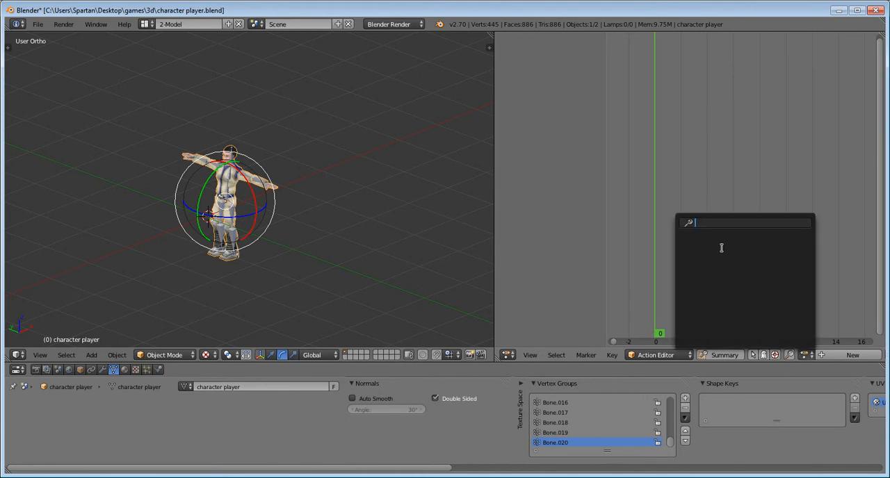
{"action": "left_click", "coordinate": [470, 436]}
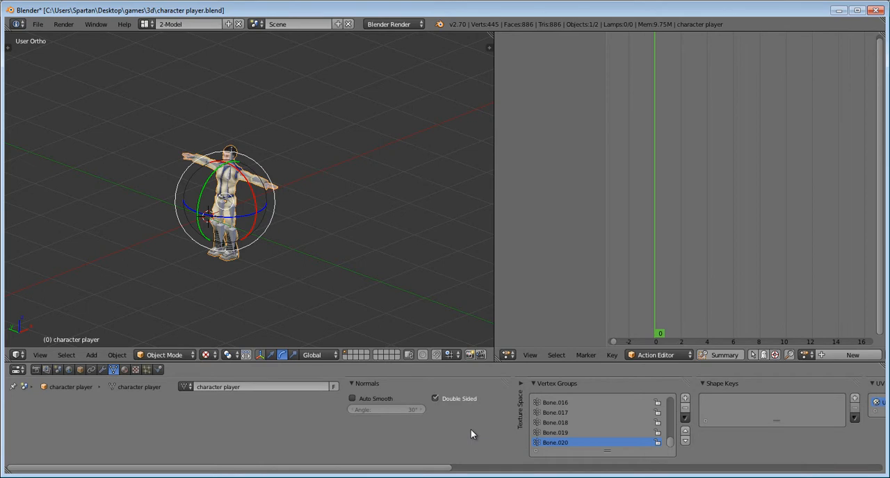
{"action": "left_click", "coordinate": [804, 354]}
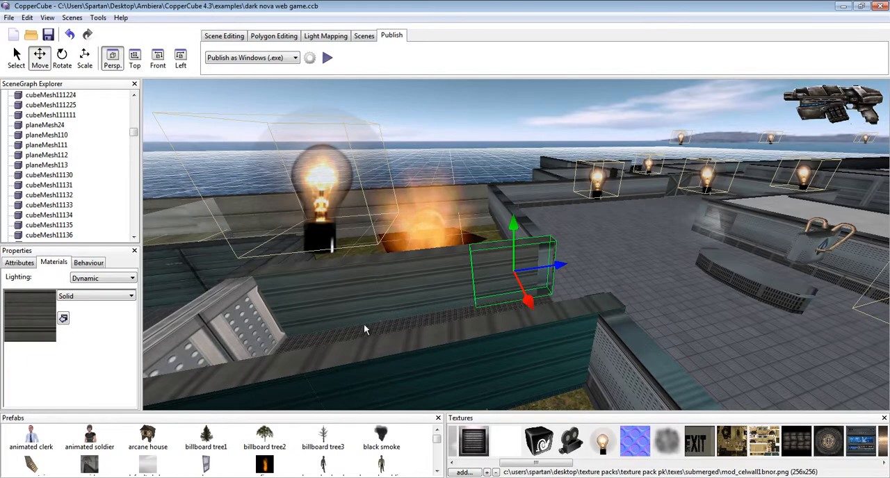
- Switch to CopperCube and examine the character on the grass field and the level's lit building
{"action": "scroll", "coordinate": [329, 225], "scroll_direction": "down", "scroll_amount": 3}
{"action": "middle_click_drag", "start_coordinate": [330, 224], "coordinate": [446, 228]}
{"action": "scroll", "coordinate": [518, 244], "scroll_direction": "down", "scroll_amount": 2}
{"action": "scroll", "coordinate": [507, 240], "scroll_direction": "up", "scroll_amount": 5}
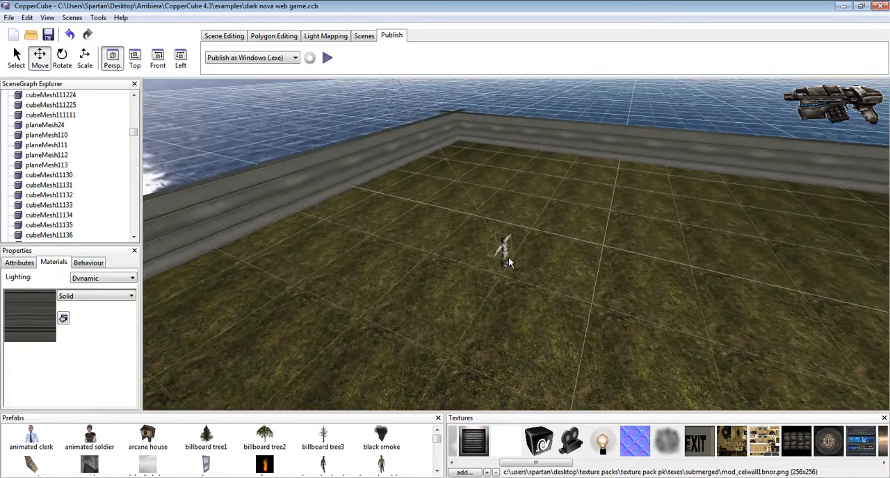
{"action": "scroll", "coordinate": [504, 254], "scroll_direction": "up", "scroll_amount": 3}
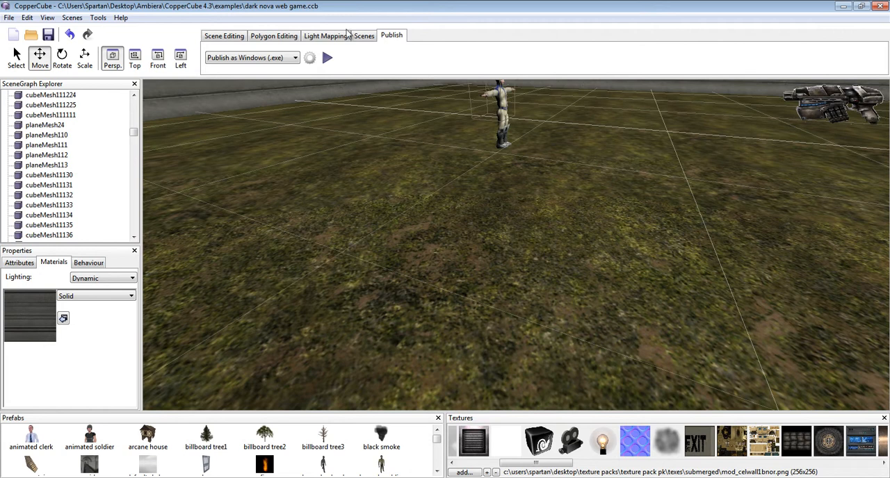
{"action": "middle_click_drag", "start_coordinate": [646, 154], "coordinate": [553, 157]}
{"action": "scroll", "coordinate": [615, 178], "scroll_direction": "down", "scroll_amount": 6}
{"action": "scroll", "coordinate": [602, 179], "scroll_direction": "down", "scroll_amount": 4}
{"action": "scroll", "coordinate": [600, 175], "scroll_direction": "up", "scroll_amount": 2}
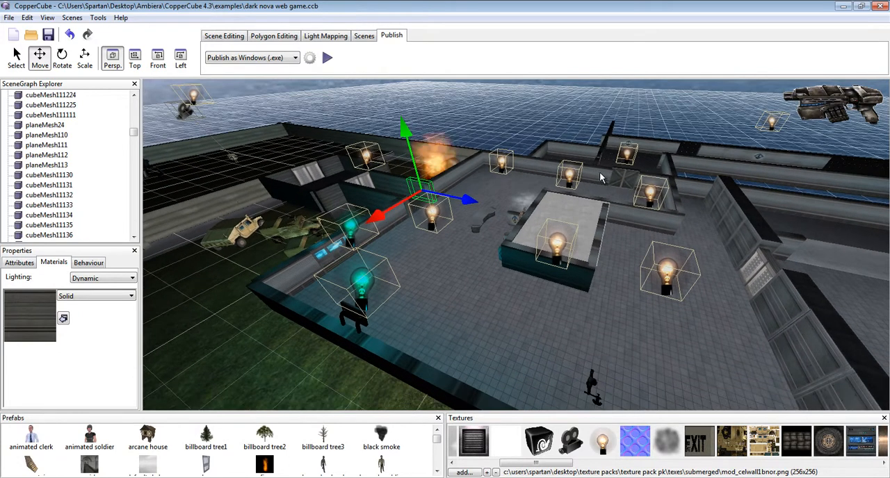
- Select the black character model on the tiled floor, show its attributes and inspect it up close
{"action": "scroll", "coordinate": [615, 232], "scroll_direction": "up", "scroll_amount": 5}
{"action": "scroll", "coordinate": [549, 252], "scroll_direction": "up", "scroll_amount": 2}
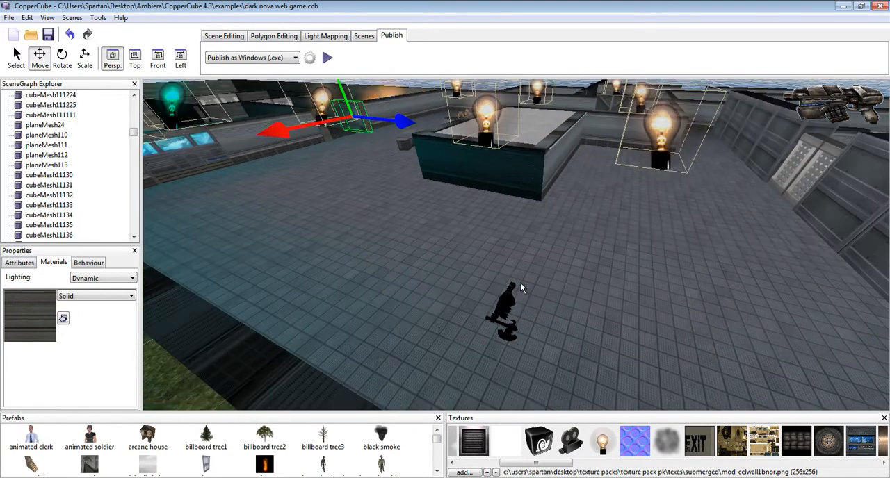
{"action": "left_click", "coordinate": [507, 301]}
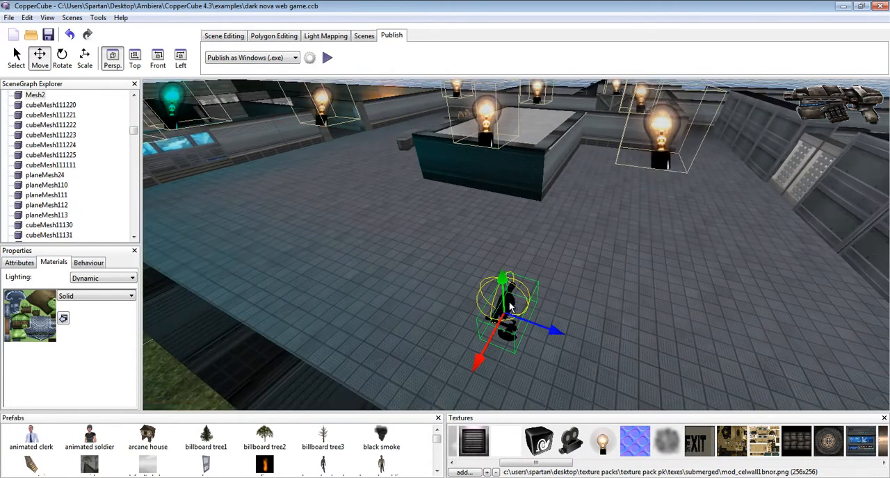
{"action": "left_click", "coordinate": [28, 264]}
{"action": "scroll", "coordinate": [517, 346], "scroll_direction": "up", "scroll_amount": 1}
{"action": "scroll", "coordinate": [340, 339], "scroll_direction": "up", "scroll_amount": 4}
{"action": "scroll", "coordinate": [308, 339], "scroll_direction": "down", "scroll_amount": 5}
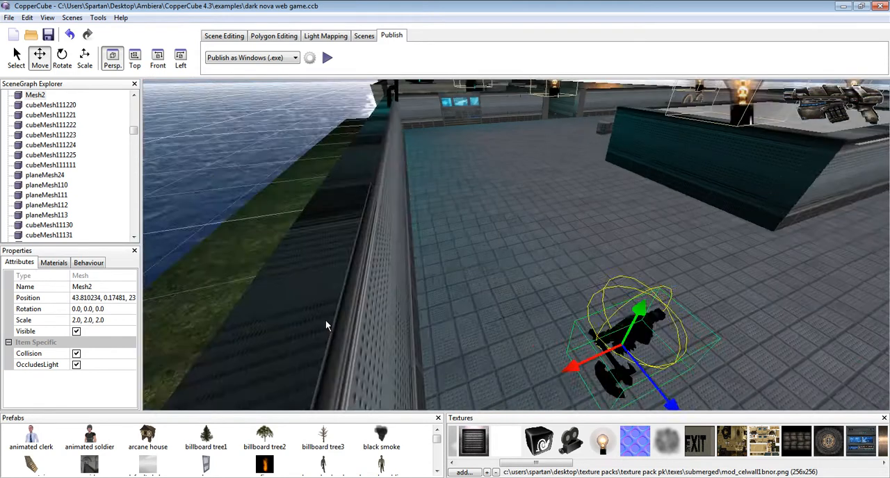
{"action": "middle_click_drag", "start_coordinate": [325, 320], "coordinate": [317, 316]}
{"action": "scroll", "coordinate": [319, 315], "scroll_direction": "up", "scroll_amount": 1}
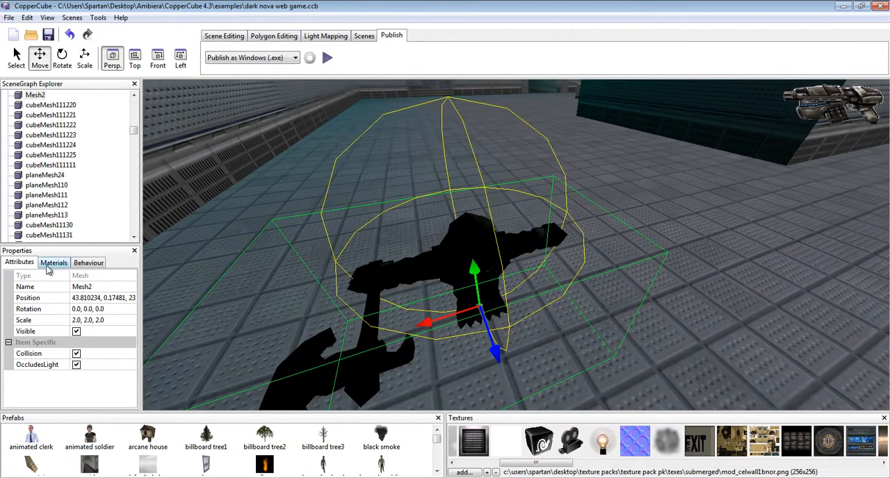
- Return to the textured character on the grass field and examine it from several distances and angles
{"action": "scroll", "coordinate": [440, 301], "scroll_direction": "down", "scroll_amount": 8}
{"action": "right_click_drag", "start_coordinate": [390, 265], "coordinate": [363, 213]}
{"action": "scroll", "coordinate": [320, 206], "scroll_direction": "down", "scroll_amount": 2}
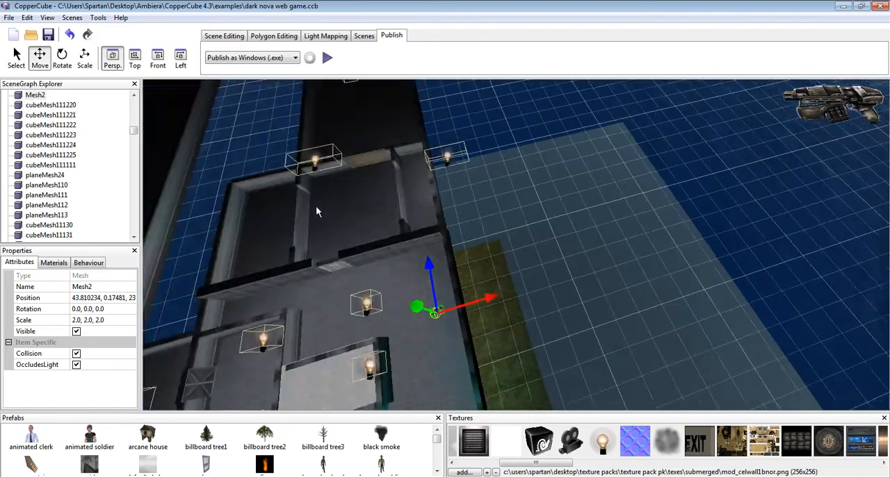
{"action": "middle_click_drag", "start_coordinate": [320, 207], "coordinate": [365, 145]}
{"action": "middle_click_drag", "start_coordinate": [398, 205], "coordinate": [407, 143]}
{"action": "middle_click_drag", "start_coordinate": [424, 195], "coordinate": [364, 105]}
{"action": "scroll", "coordinate": [364, 104], "scroll_direction": "up", "scroll_amount": 5}
{"action": "right_click_drag", "start_coordinate": [367, 111], "coordinate": [554, 202]}
{"action": "scroll", "coordinate": [552, 201], "scroll_direction": "up", "scroll_amount": 4}
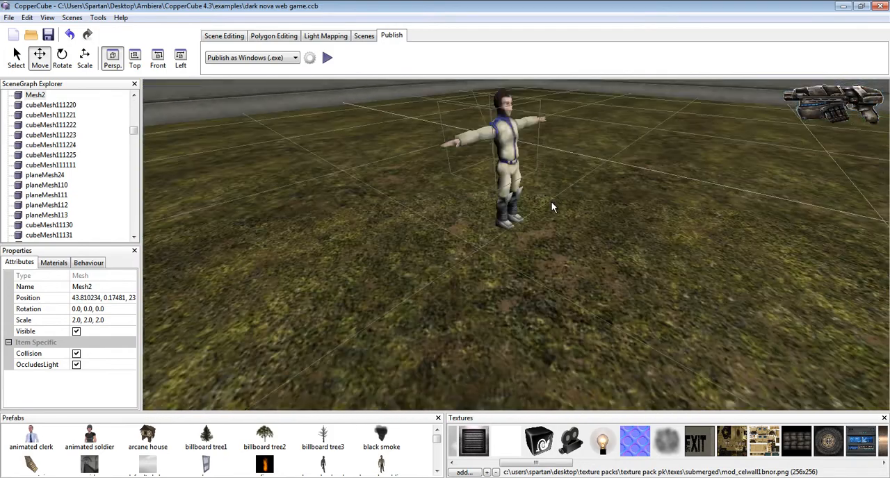
{"action": "scroll", "coordinate": [546, 204], "scroll_direction": "up", "scroll_amount": 4}
{"action": "scroll", "coordinate": [547, 205], "scroll_direction": "down", "scroll_amount": 7}
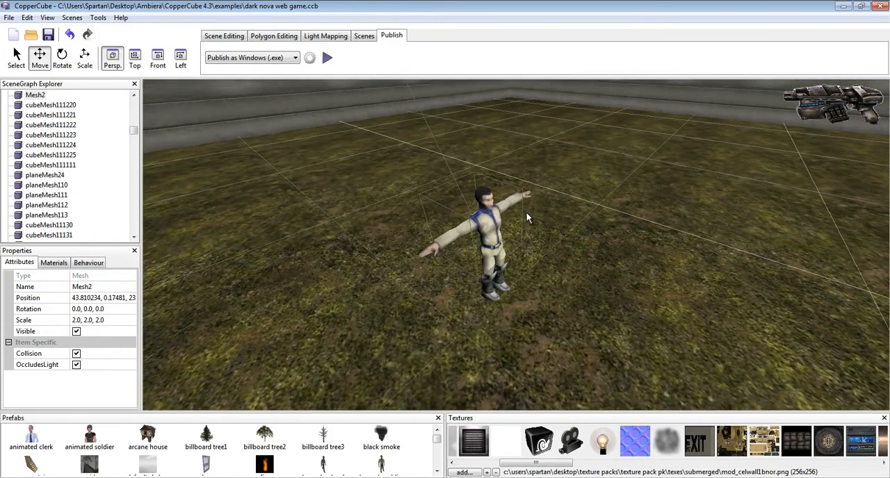
{"action": "scroll", "coordinate": [526, 213], "scroll_direction": "up", "scroll_amount": 4}
{"action": "scroll", "coordinate": [507, 236], "scroll_direction": "down", "scroll_amount": 4}
{"action": "right_click_drag", "start_coordinate": [506, 235], "coordinate": [455, 220]}
{"action": "scroll", "coordinate": [455, 220], "scroll_direction": "up", "scroll_amount": 1}
{"action": "middle_click_drag", "start_coordinate": [455, 220], "coordinate": [451, 217]}
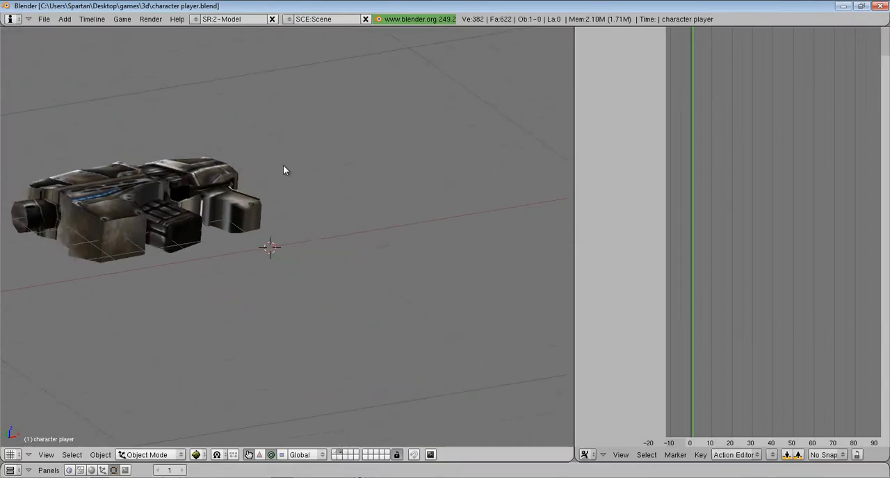
- Switch back to Blender, view the weapon model in 2.49 and look closely at the rigged character in 2.70
{"action": "middle_click_drag", "start_coordinate": [283, 170], "coordinate": [312, 292]}
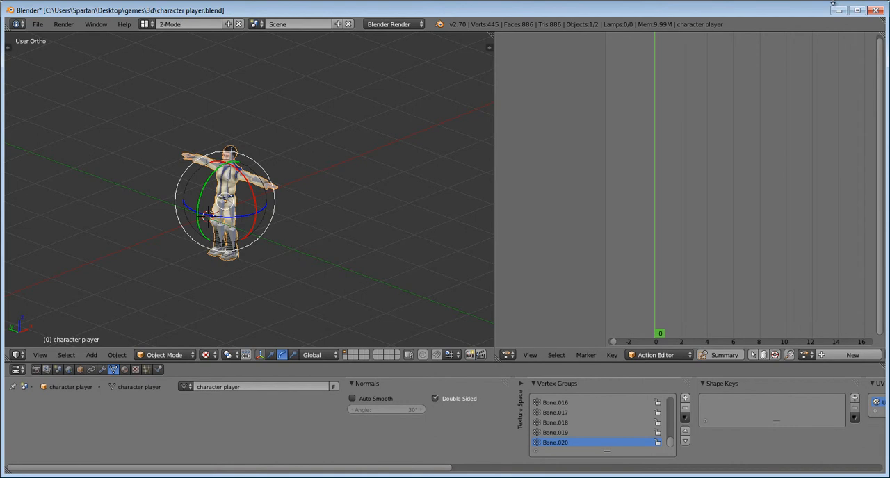
{"action": "scroll", "coordinate": [549, 33], "scroll_direction": "up", "scroll_amount": 1}
{"action": "scroll", "coordinate": [285, 148], "scroll_direction": "up", "scroll_amount": 7}
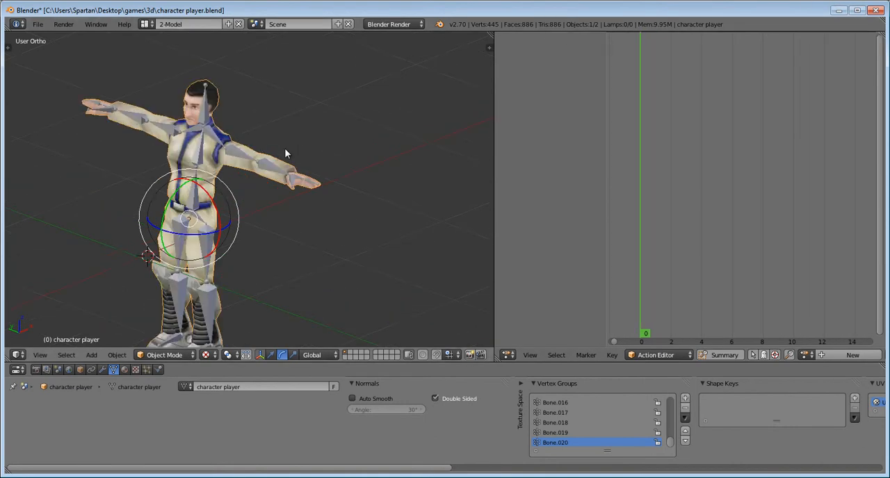
- Rotate the character's left upper-arm bone down about 89° so the arm hangs beside the body
{"action": "right_click", "coordinate": [233, 137]}
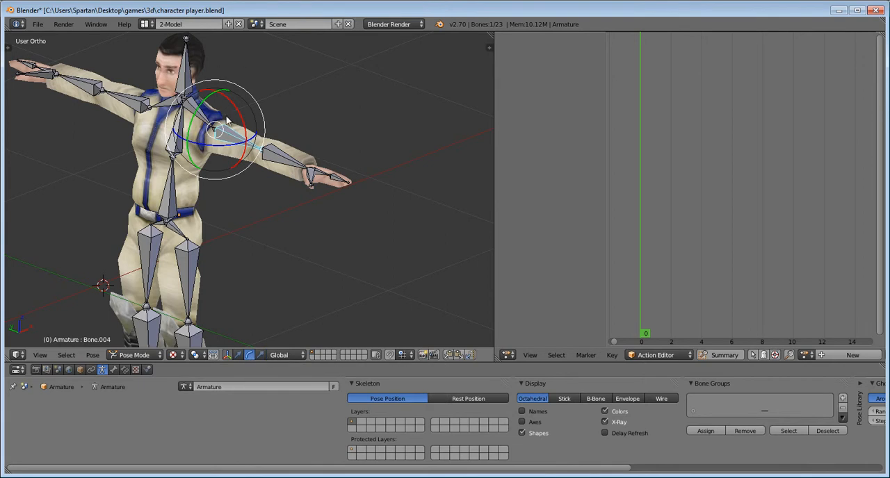
{"action": "left_click_drag", "start_coordinate": [235, 112], "coordinate": [235, 122]}
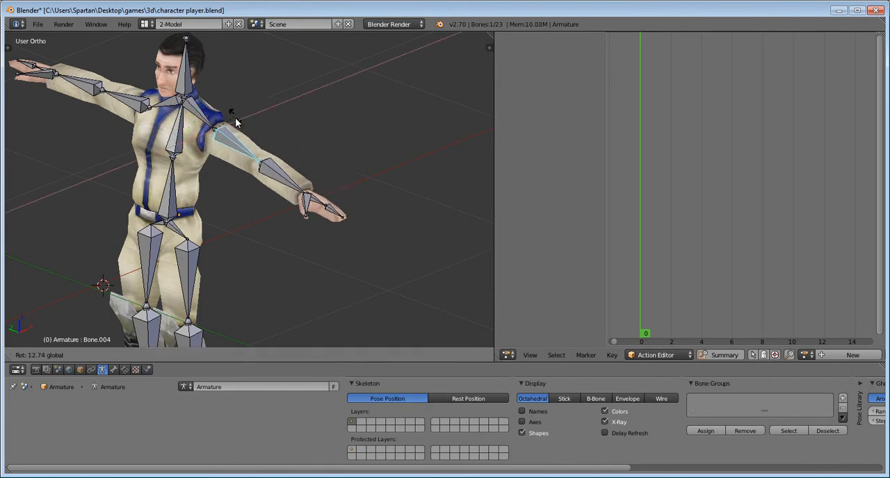
{"action": "left_click", "coordinate": [238, 160]}
{"action": "middle_click_drag", "start_coordinate": [298, 215], "coordinate": [194, 68]}
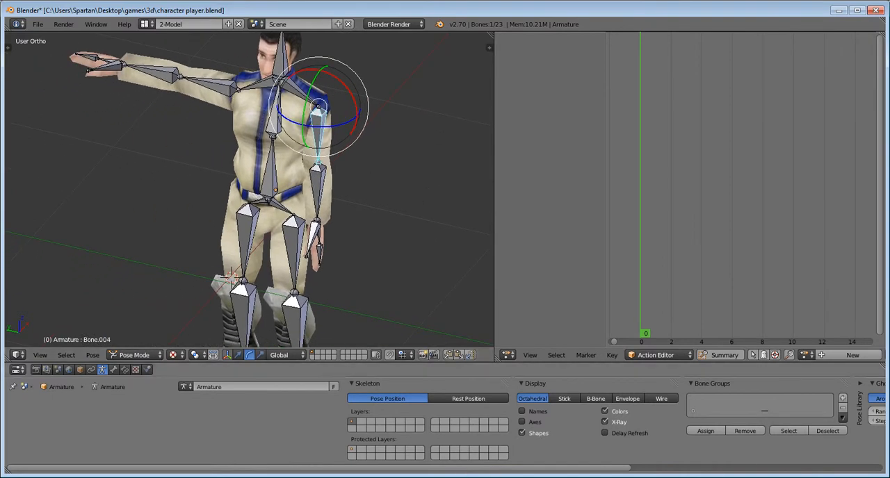
- Rotate the right upper-arm bone down so the arm hangs beside the body
{"action": "left_click", "coordinate": [836, 435]}
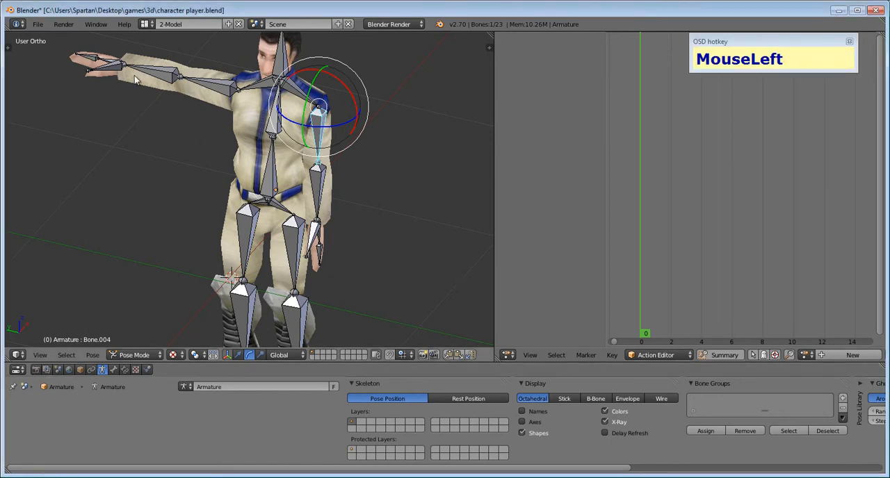
{"action": "right_click", "coordinate": [216, 86]}
{"action": "left_click_drag", "start_coordinate": [689, 72], "coordinate": [691, 87]}
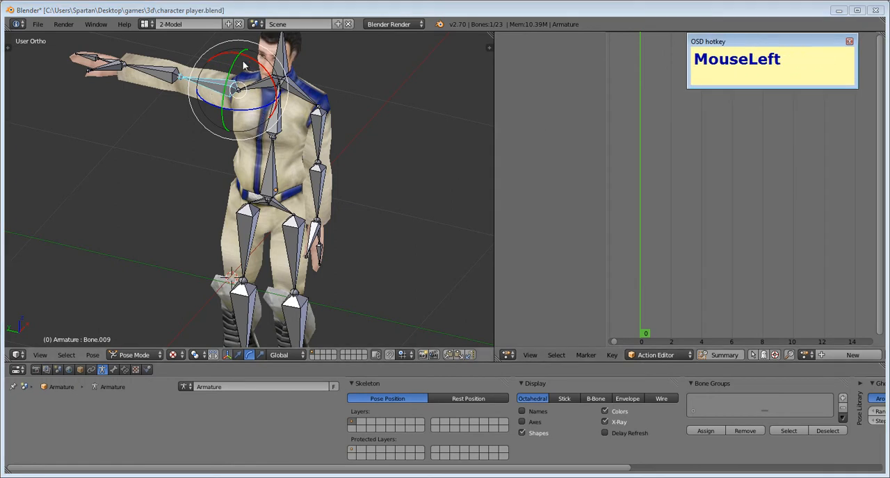
{"action": "left_click_drag", "start_coordinate": [258, 63], "coordinate": [228, 82]}
{"action": "middle_click_drag", "start_coordinate": [303, 195], "coordinate": [367, 209]}
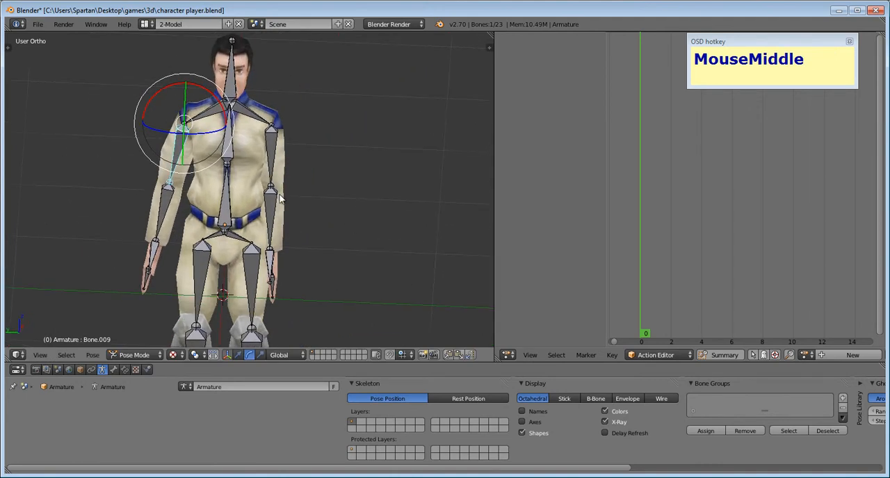
- Fine-tune the rotation of the left upper-arm bone beside the torso
{"action": "right_click", "coordinate": [279, 159]}
{"action": "right_click", "coordinate": [281, 139]}
{"action": "left_click_drag", "start_coordinate": [302, 95], "coordinate": [294, 93]}
- Rotate the thumb bones of the left and right hands slightly to relax the hands
{"action": "middle_click_drag", "start_coordinate": [287, 265], "coordinate": [326, 239]}
{"action": "scroll", "coordinate": [329, 251], "scroll_direction": "up", "scroll_amount": 3}
{"action": "right_click", "coordinate": [371, 274]}
{"action": "left_click_drag", "start_coordinate": [358, 238], "coordinate": [358, 247]}
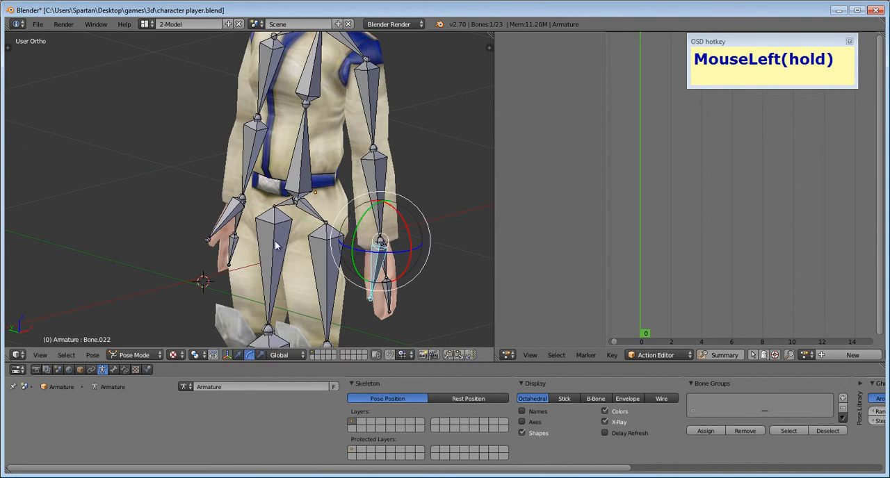
{"action": "right_click", "coordinate": [228, 216]}
{"action": "left_click_drag", "start_coordinate": [228, 181], "coordinate": [217, 187]}
- Bend the finger bones of the left and right hands into a relaxed curl
{"action": "middle_click_drag", "start_coordinate": [320, 268], "coordinate": [378, 214], "text": "shift"}
{"action": "right_click", "coordinate": [403, 209]}
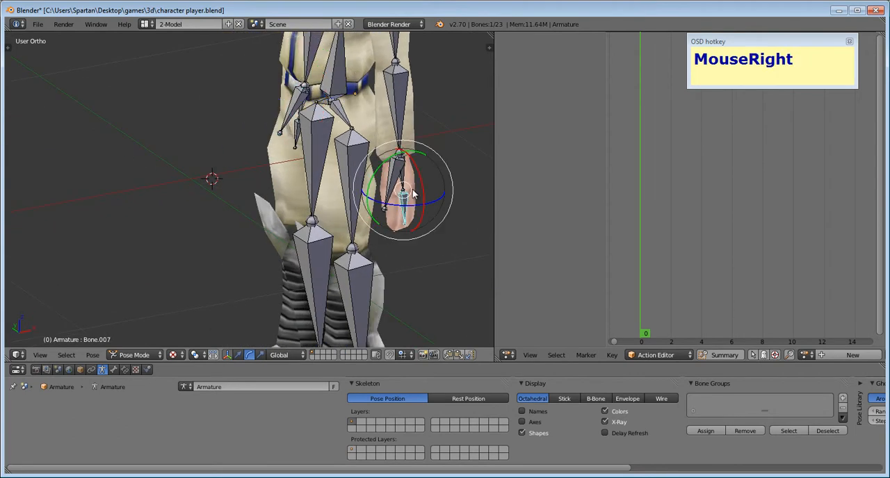
{"action": "left_click_drag", "start_coordinate": [423, 179], "coordinate": [397, 279]}
{"action": "middle_click_drag", "start_coordinate": [396, 280], "coordinate": [363, 213]}
{"action": "middle_click_drag", "start_coordinate": [213, 180], "coordinate": [164, 185], "text": "shift"}
{"action": "scroll", "coordinate": [178, 189], "scroll_direction": "up", "scroll_amount": 3}
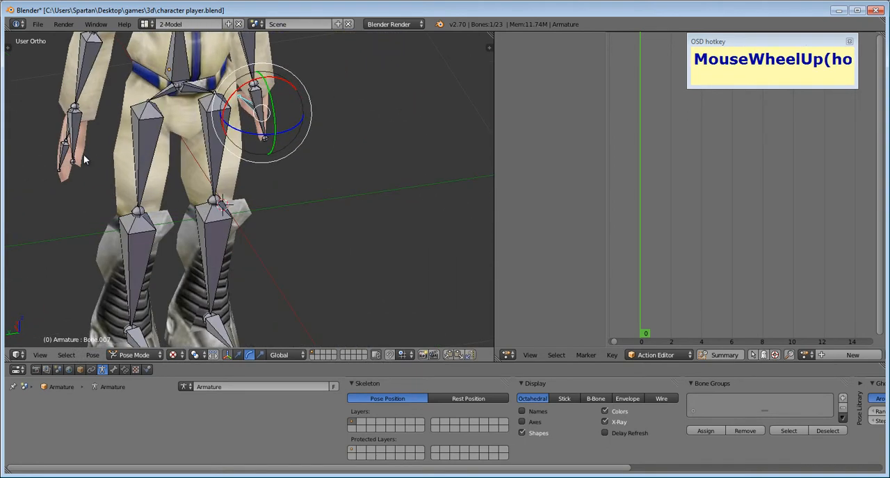
{"action": "right_click", "coordinate": [54, 146]}
{"action": "left_click_drag", "start_coordinate": [55, 117], "coordinate": [66, 194]}
- Adjust the rotation of the right arm's bones for a slightly bent, natural hang
{"action": "middle_click_drag", "start_coordinate": [65, 194], "coordinate": [264, 272]}
{"action": "scroll", "coordinate": [233, 209], "scroll_direction": "down", "scroll_amount": 3}
{"action": "right_click", "coordinate": [273, 202]}
{"action": "mouse_move", "coordinate": [265, 169]}
{"action": "left_mouse_down"}
{"action": "mouse_move", "coordinate": [268, 182]}
{"action": "mouse_move", "coordinate": [275, 166]}
{"action": "left_mouse_up"}
{"action": "right_click", "coordinate": [283, 163]}
{"action": "left_click_drag", "start_coordinate": [280, 133], "coordinate": [291, 171]}
- Swing the left upper arm away from the body and bend the forearm back toward the hip
{"action": "right_click", "coordinate": [366, 228]}
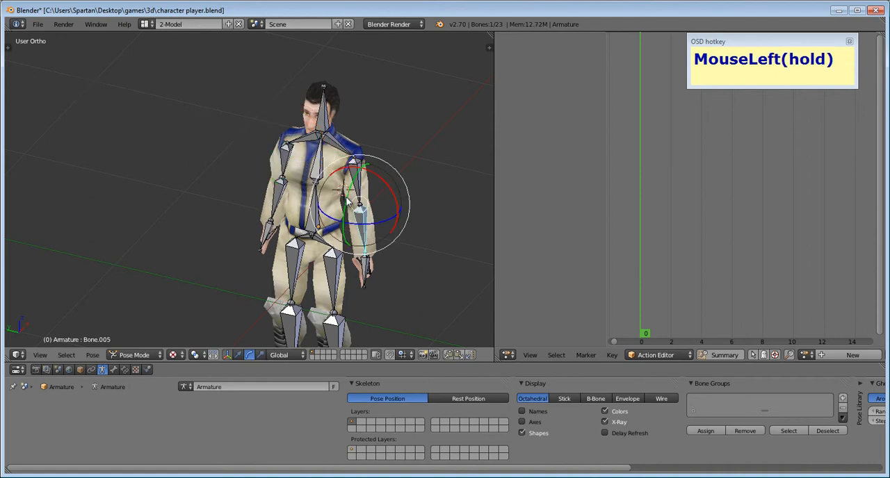
{"action": "right_click", "coordinate": [356, 182]}
{"action": "left_click_drag", "start_coordinate": [348, 145], "coordinate": [400, 190]}
{"action": "right_click", "coordinate": [377, 199]}
{"action": "middle_click_drag", "start_coordinate": [379, 228], "coordinate": [304, 269]}
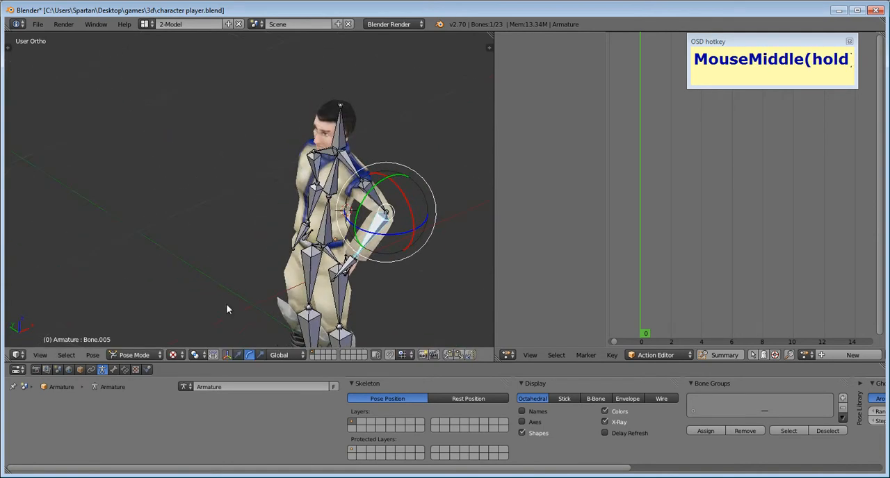
- Rotate the left foot bone slightly to adjust the standing pose
{"action": "middle_click_drag", "start_coordinate": [176, 324], "coordinate": [304, 243], "text": "shift"}
{"action": "right_click", "coordinate": [310, 300]}
{"action": "left_click_drag", "start_coordinate": [306, 317], "coordinate": [325, 313]}
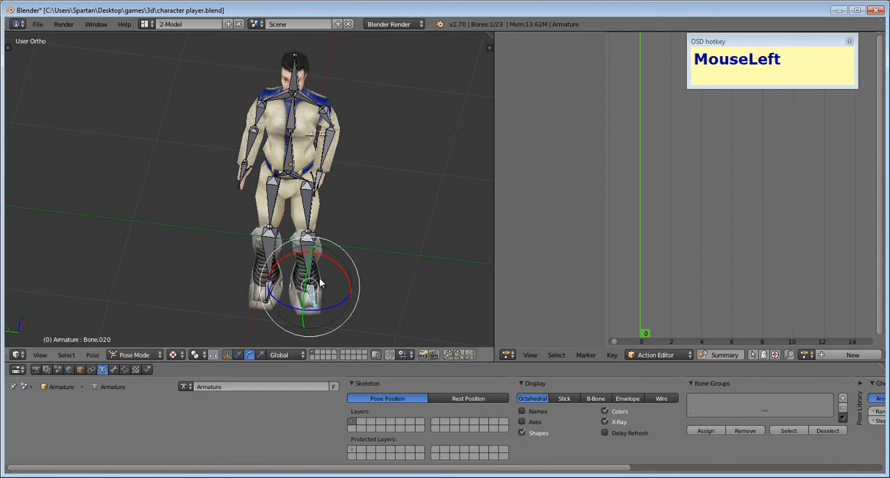
- Select all bones of the armature and insert a LocRotScale keyframe at frame 0
{"action": "key", "text": "a"}
{"action": "key", "text": "a"}
{"action": "key", "text": "a"}
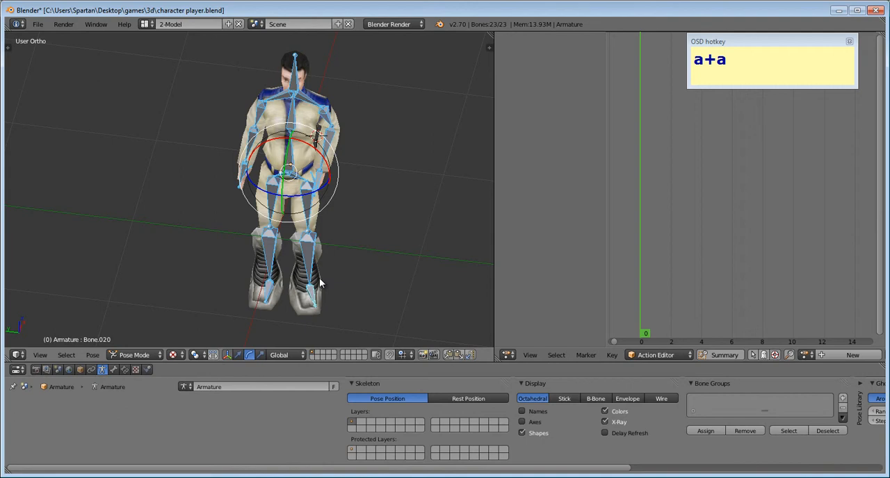
{"action": "key", "text": "a"}
{"action": "key", "text": "a"}
{"action": "key", "text": "a"}
{"action": "key", "text": "a"}
{"action": "right_click", "coordinate": [307, 246]}
{"action": "key", "text": "a"}
{"action": "key", "text": "a"}
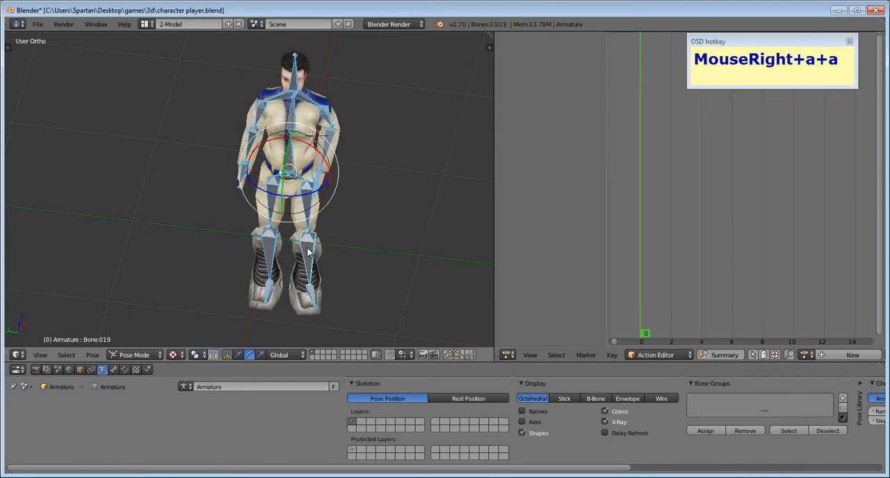
{"action": "key", "text": "a"}
{"action": "key", "text": "a"}
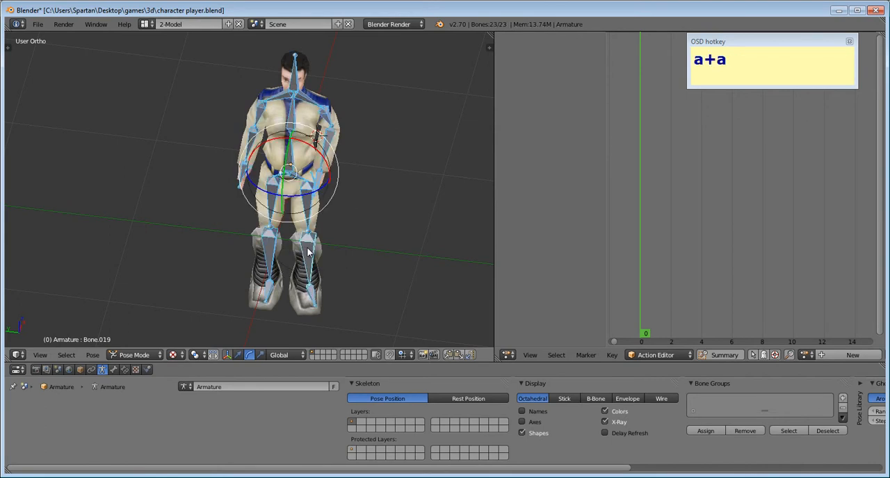
{"action": "key", "text": "i"}
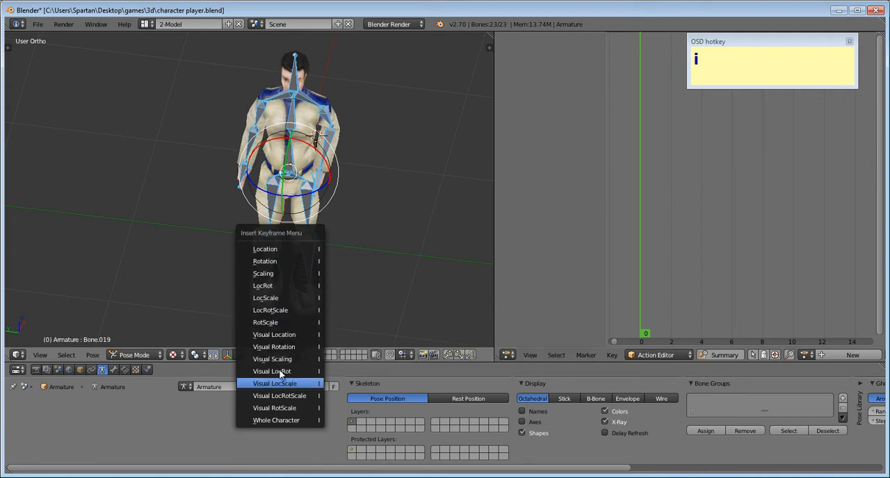
{"action": "left_click", "coordinate": [284, 311]}
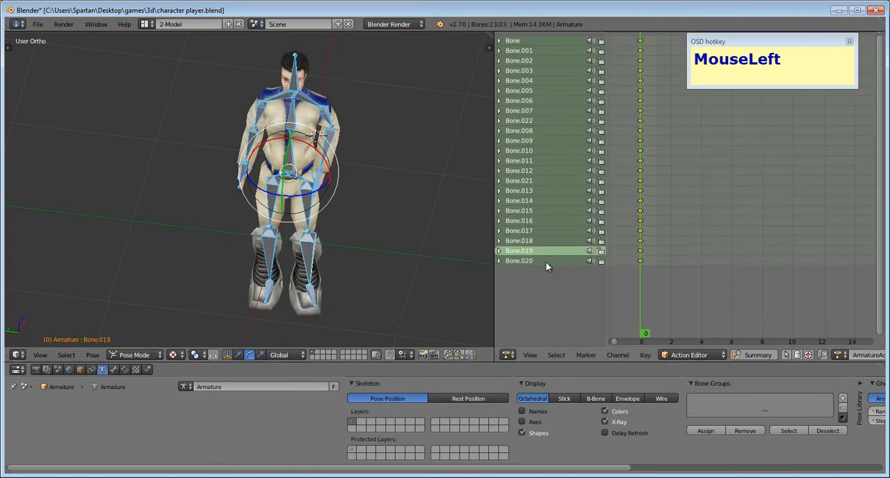
- Widen the Action Editor area and look through the keyed bone channels at frame 0
{"action": "scroll", "coordinate": [638, 261], "scroll_direction": "down", "scroll_amount": 1}
{"action": "middle_click_drag", "start_coordinate": [639, 248], "coordinate": [620, 271]}
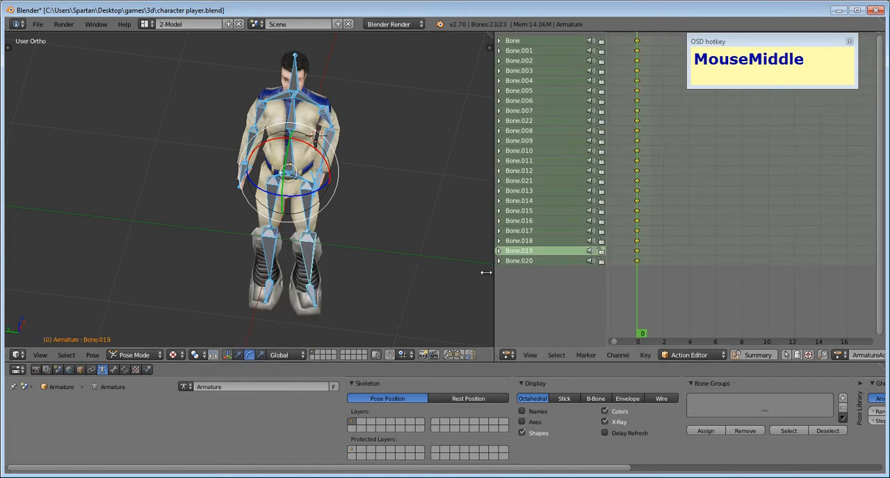
{"action": "left_click_drag", "start_coordinate": [492, 275], "coordinate": [463, 275]}
{"action": "scroll", "coordinate": [571, 214], "scroll_direction": "down", "scroll_amount": 1}
{"action": "scroll", "coordinate": [581, 209], "scroll_direction": "up", "scroll_amount": 1}
{"action": "scroll", "coordinate": [605, 224], "scroll_direction": "down", "scroll_amount": 1}
{"action": "scroll", "coordinate": [729, 243], "scroll_direction": "down", "scroll_amount": 1}
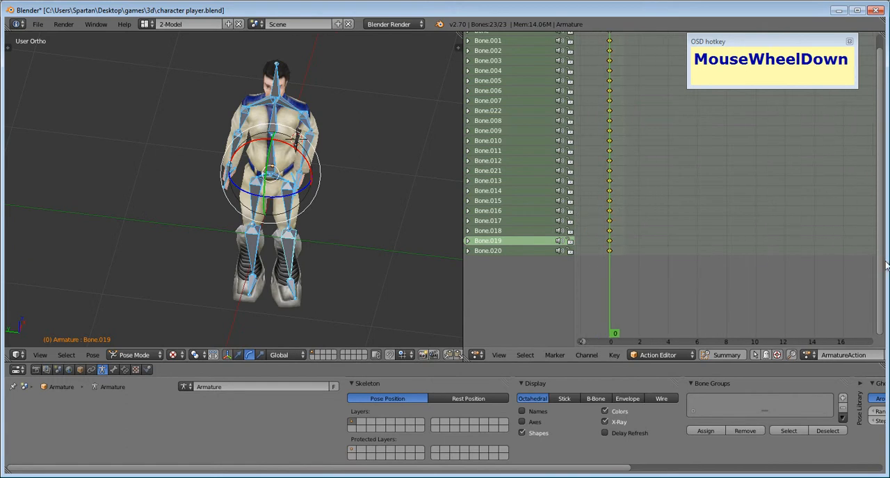
{"action": "left_click_drag", "start_coordinate": [882, 266], "coordinate": [882, 195]}
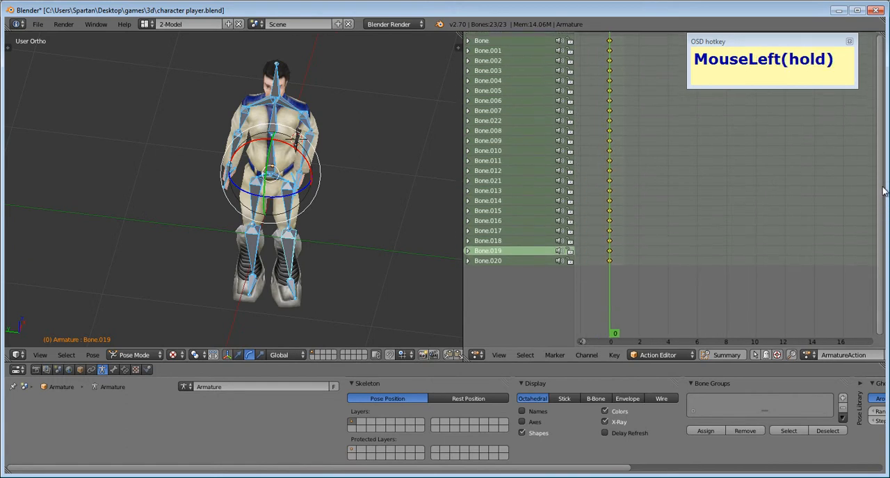
{"action": "left_click", "coordinate": [601, 260]}
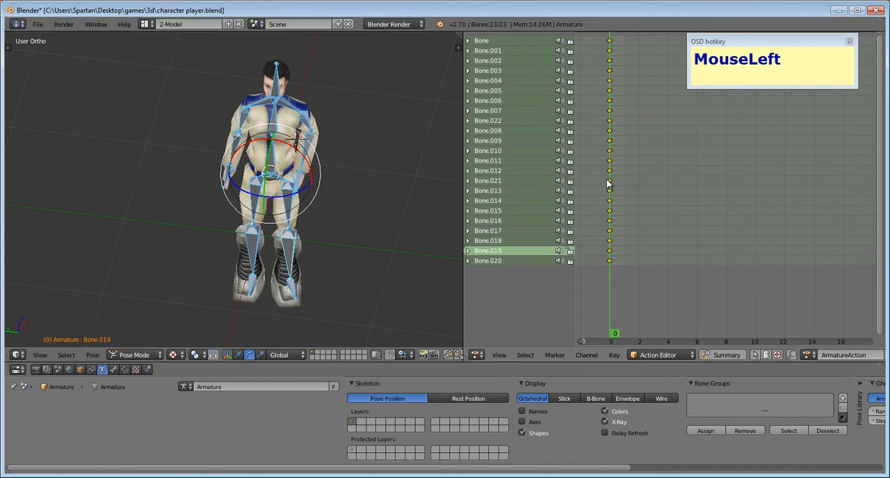
{"action": "left_click_drag", "start_coordinate": [743, 49], "coordinate": [87, 409]}
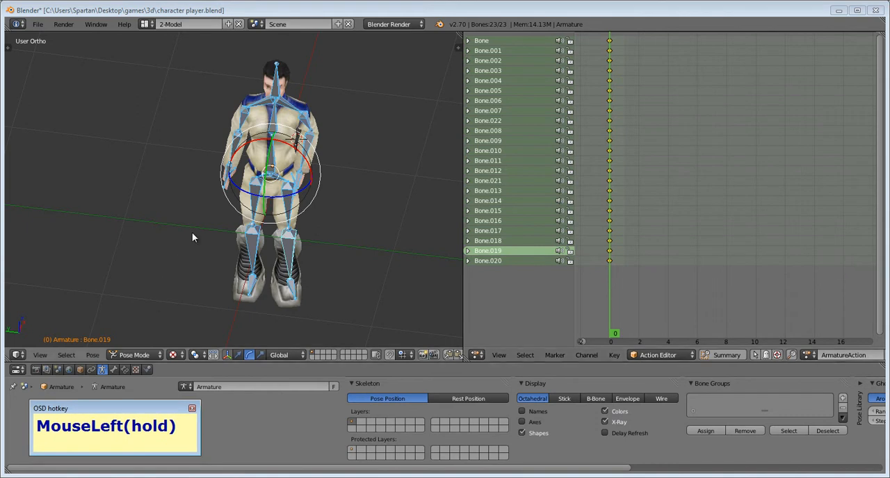
- At frame 10, rotate the head bone so the face turns toward the character's left
{"action": "middle_click_drag", "start_coordinate": [274, 281], "coordinate": [316, 209]}
{"action": "middle_click_drag", "start_coordinate": [653, 276], "coordinate": [674, 280]}
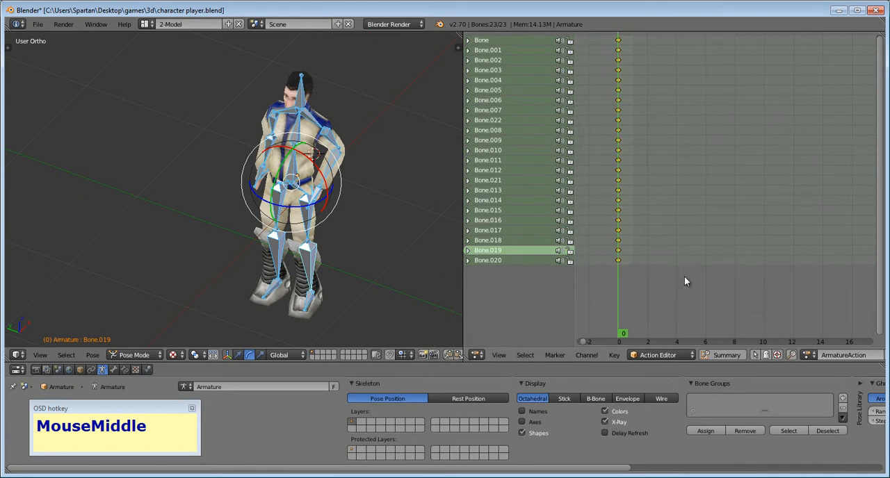
{"action": "left_click", "coordinate": [765, 317]}
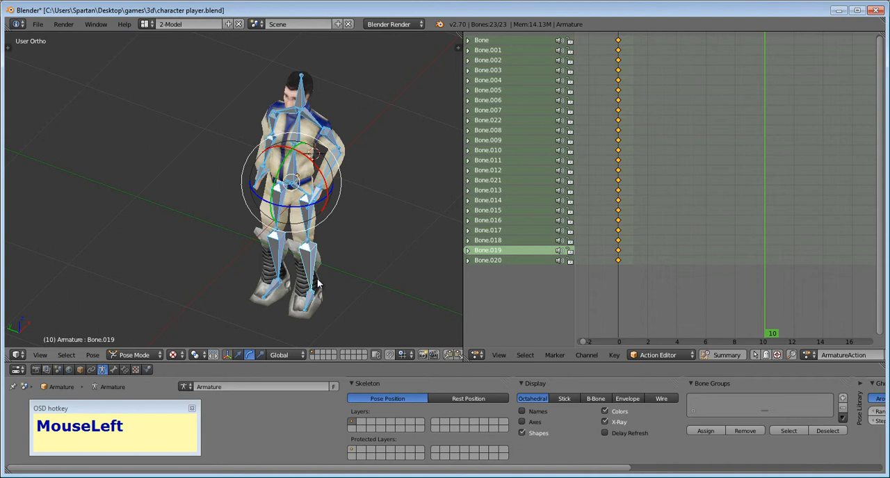
{"action": "scroll", "coordinate": [313, 182], "scroll_direction": "up", "scroll_amount": 2}
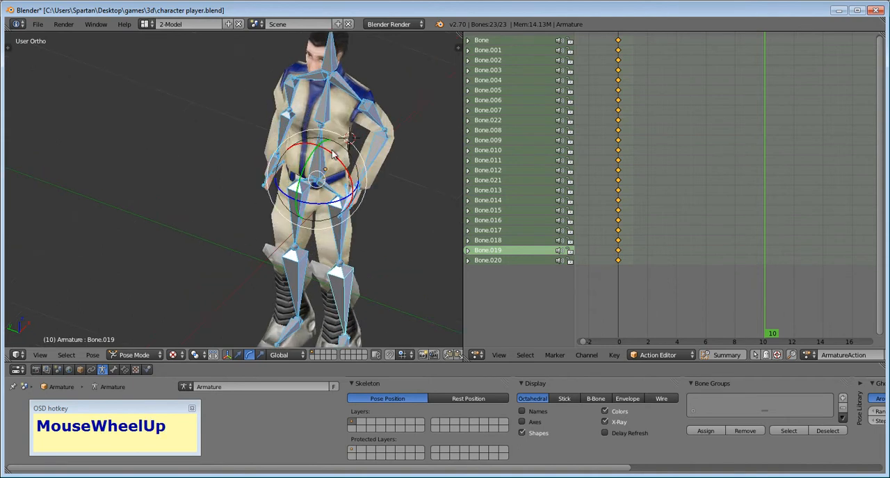
{"action": "right_click", "coordinate": [332, 62]}
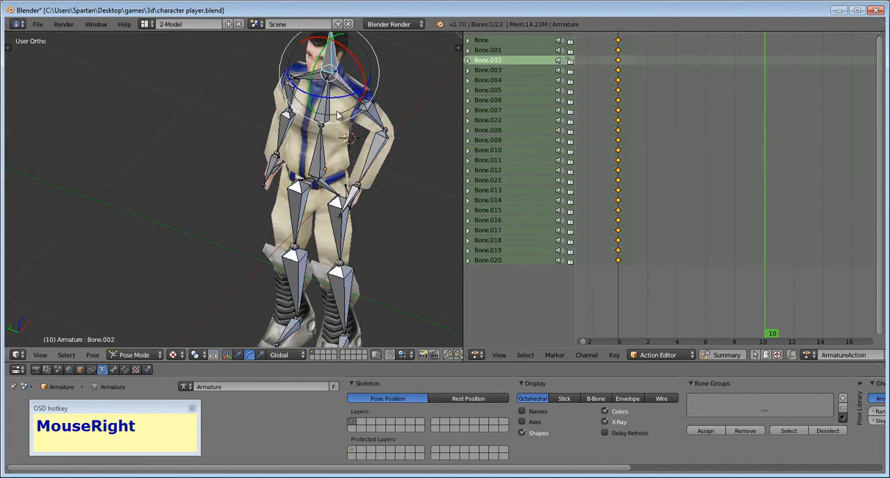
{"action": "key", "text": "a"}
{"action": "key", "text": "a"}
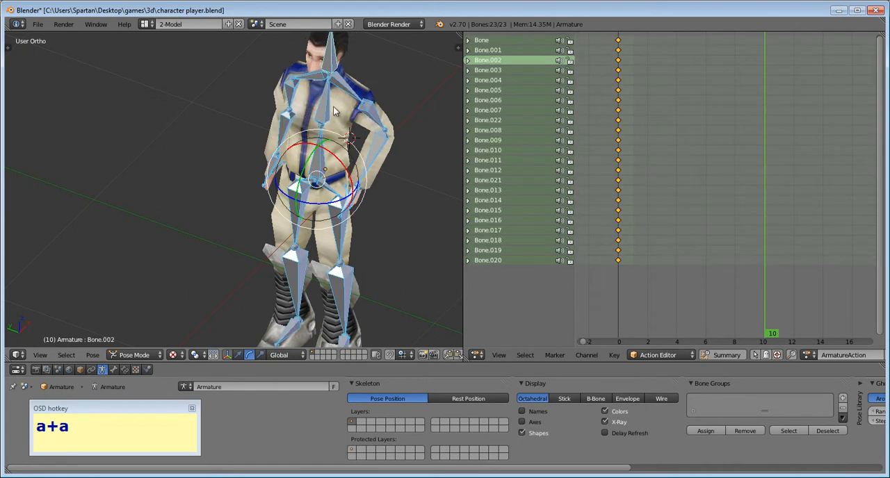
{"action": "right_click", "coordinate": [333, 72]}
{"action": "right_click", "coordinate": [333, 69]}
{"action": "left_click_drag", "start_coordinate": [338, 98], "coordinate": [360, 99]}
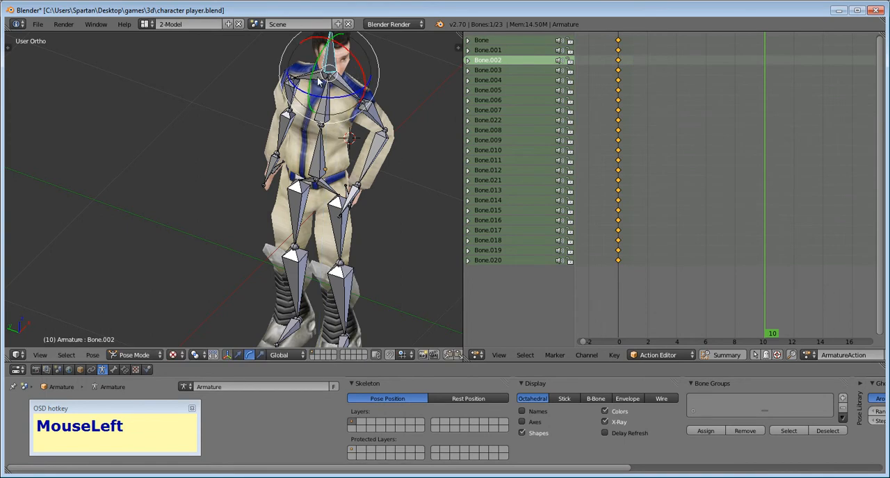
{"action": "left_click_drag", "start_coordinate": [310, 78], "coordinate": [306, 79]}
- Select all bones and insert a LocRotScale keyframe for the turned-head pose at frame 10
{"action": "key", "text": "a"}
{"action": "key", "text": "a"}
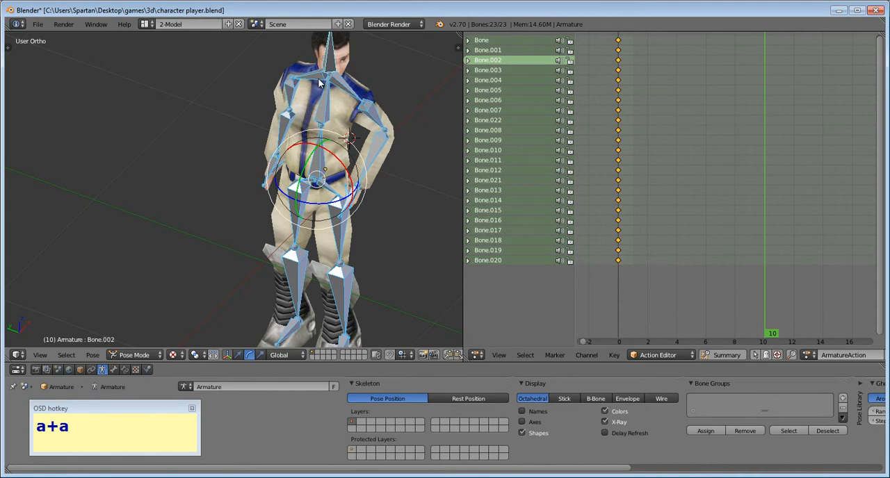
{"action": "key", "text": "i"}
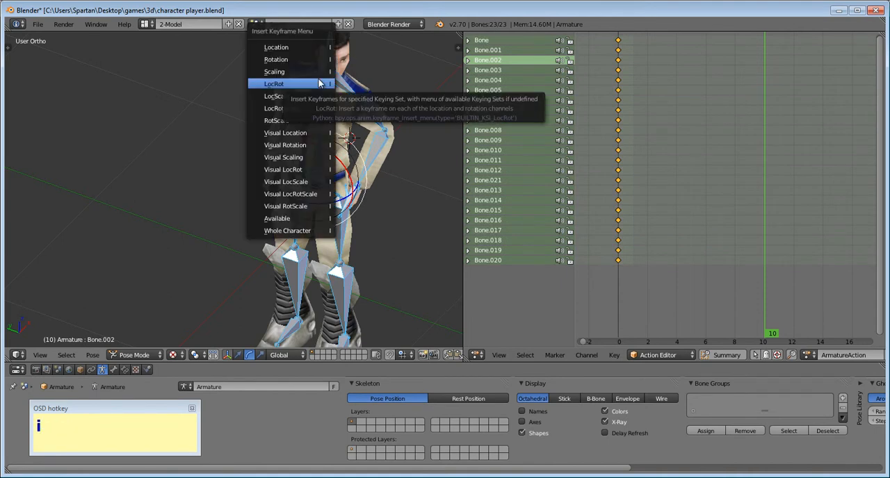
{"action": "left_click", "coordinate": [315, 109]}
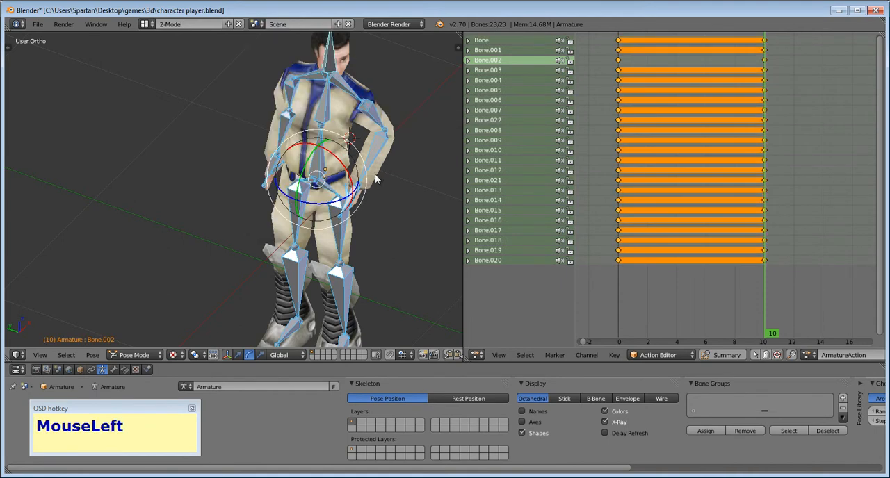
- Play the head-turn animation from frame 0 and return the current frame to 10
{"action": "left_click_drag", "start_coordinate": [763, 337], "coordinate": [591, 341]}
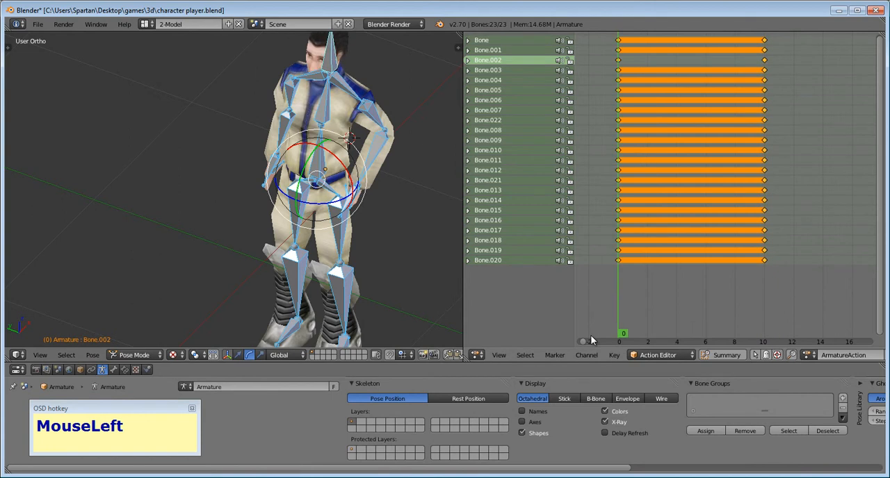
{"action": "key", "text": "alt+a"}
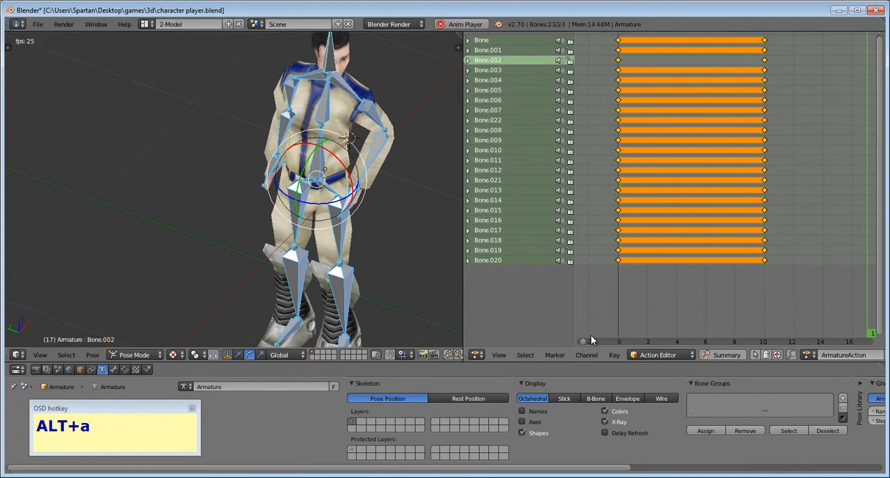
{"action": "key", "text": "Escape"}
{"action": "key", "text": "alt+a"}
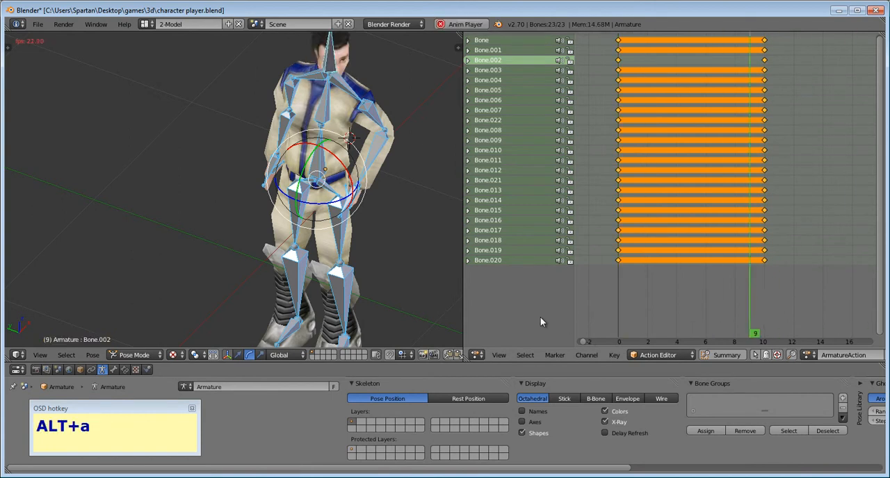
{"action": "key", "text": "Escape"}
{"action": "left_click", "coordinate": [762, 282]}
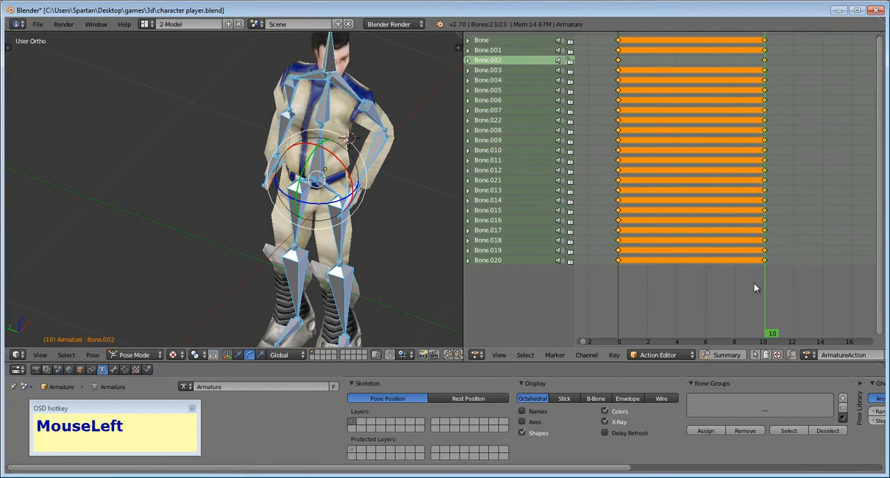
- At frame 20, rotate the head bone so the face turns toward the character's right
{"action": "middle_click_drag", "start_coordinate": [620, 297], "coordinate": [481, 298]}
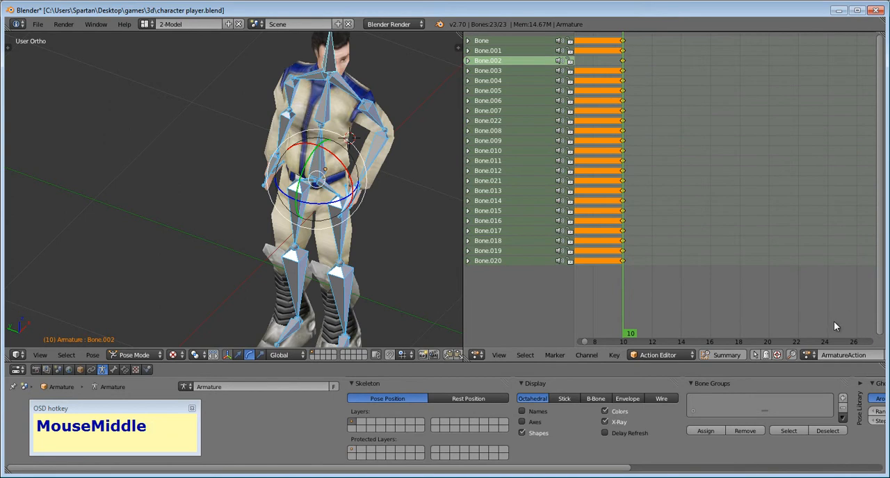
{"action": "left_click", "coordinate": [769, 328]}
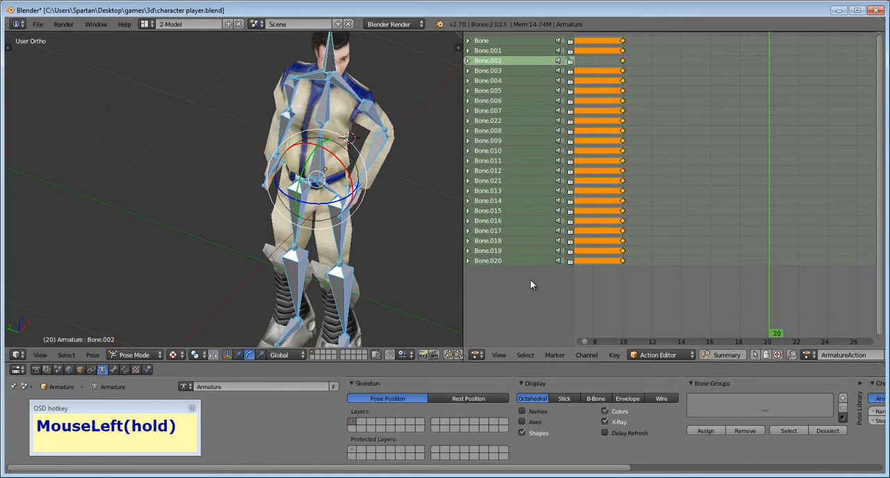
{"action": "right_click", "coordinate": [340, 105]}
{"action": "left_click_drag", "start_coordinate": [335, 100], "coordinate": [308, 78]}
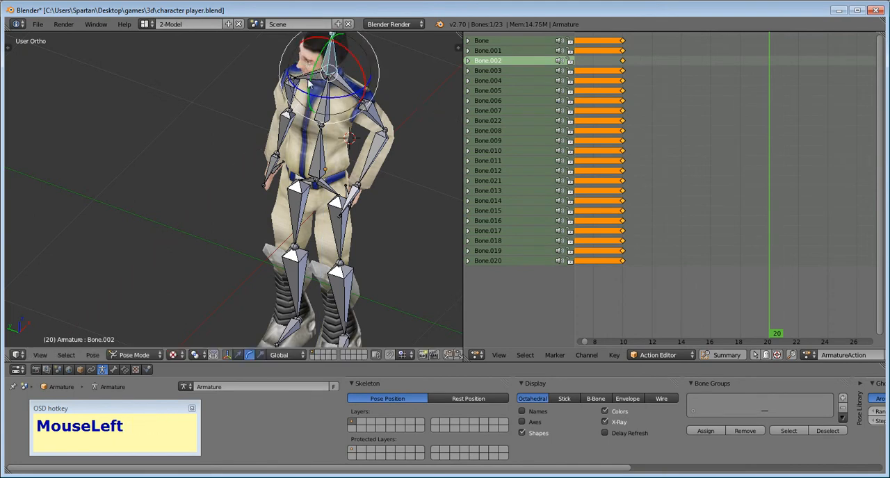
- Select all bones and insert a LocRotScale keyframe for the opposite head turn at frame 20
{"action": "key", "text": "a"}
{"action": "key", "text": "a"}
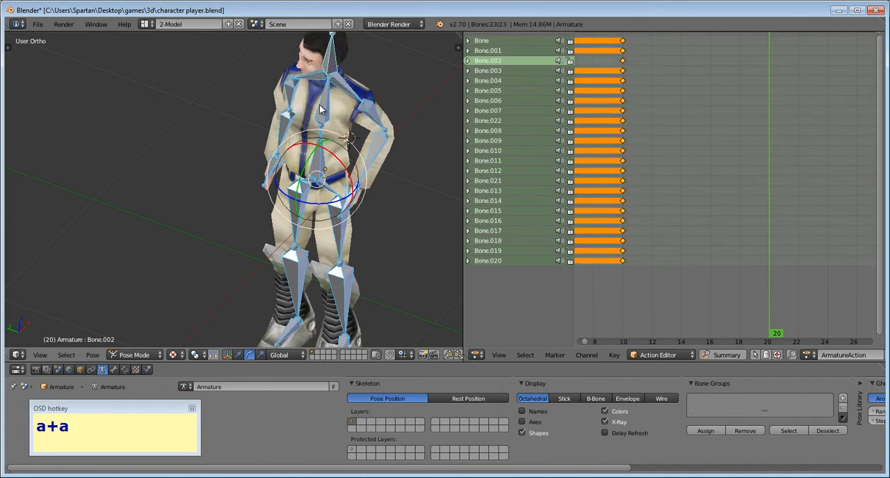
{"action": "key", "text": "i"}
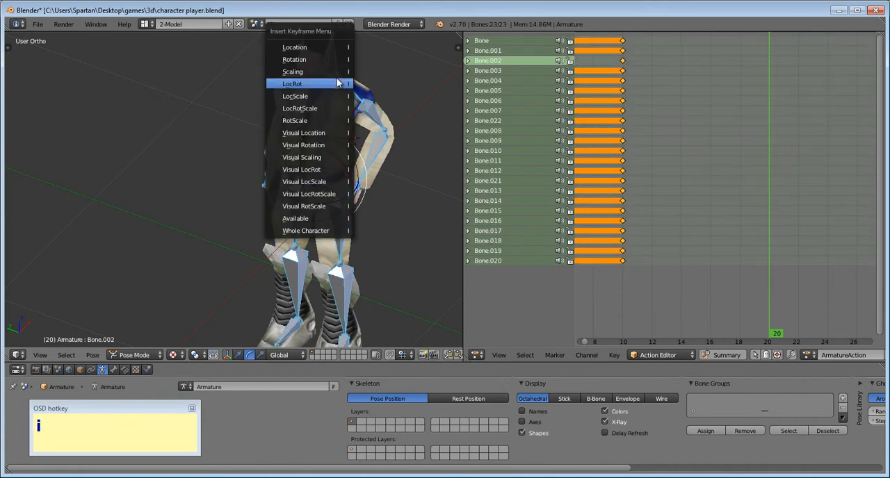
{"action": "left_click", "coordinate": [336, 110]}
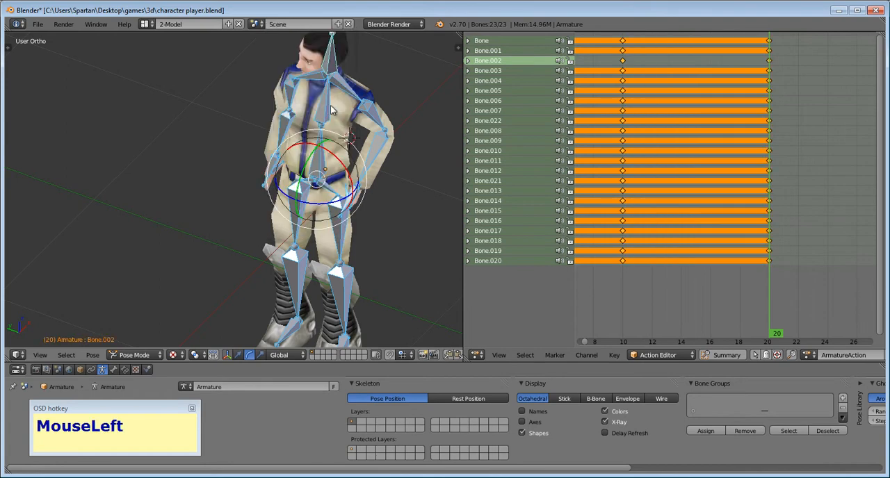
- Return the current frame to 0 and play the head-turn animation with its three key poses
{"action": "scroll", "coordinate": [692, 272], "scroll_direction": "down", "scroll_amount": 1}
{"action": "middle_click_drag", "start_coordinate": [651, 293], "coordinate": [714, 300]}
{"action": "left_click_drag", "start_coordinate": [680, 304], "coordinate": [593, 299]}
{"action": "key", "text": "alt+a"}
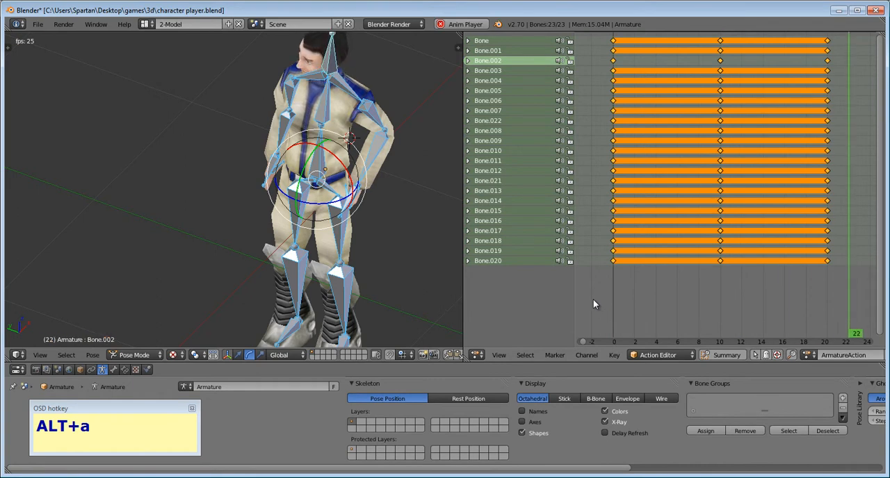
{"action": "key", "text": "Escape"}
- Box-select the frame 20 keyframes of all bones and move them to about frame 24
{"action": "mouse_move", "coordinate": [779, 308]}
{"action": "middle_mouse_down"}
{"action": "mouse_move", "coordinate": [728, 322]}
{"action": "mouse_move", "coordinate": [703, 313]}
{"action": "middle_mouse_up"}
{"action": "scroll", "coordinate": [728, 323], "scroll_direction": "up", "scroll_amount": 1}
{"action": "scroll", "coordinate": [728, 322], "scroll_direction": "down", "scroll_amount": 2}
{"action": "key", "text": "a"}
{"action": "key", "text": "b"}
{"action": "key", "text": "b"}
{"action": "mouse_move", "coordinate": [805, 298]}
{"action": "left_mouse_down"}
{"action": "mouse_move", "coordinate": [809, 259]}
{"action": "mouse_move", "coordinate": [724, 6]}
{"action": "left_mouse_up"}
{"action": "key", "text": "g"}
{"action": "key", "text": "x"}
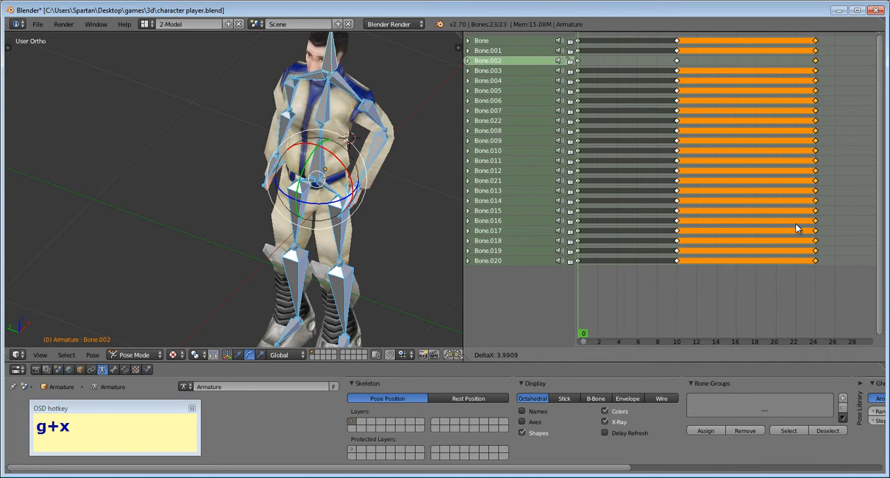
{"action": "left_click", "coordinate": [796, 224]}
- Play the animation from frame 0 to check the timing with the last keyframes moved
{"action": "key", "text": "a"}
{"action": "key", "text": "a"}
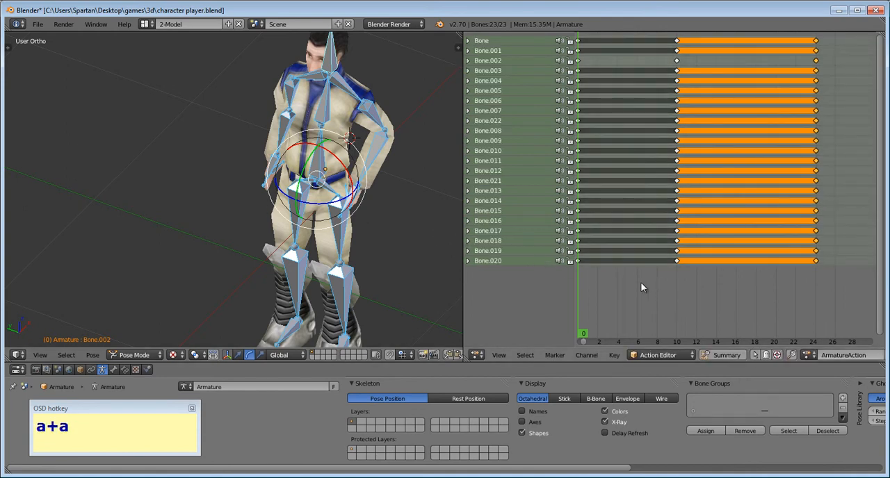
{"action": "key", "text": "alt+a"}
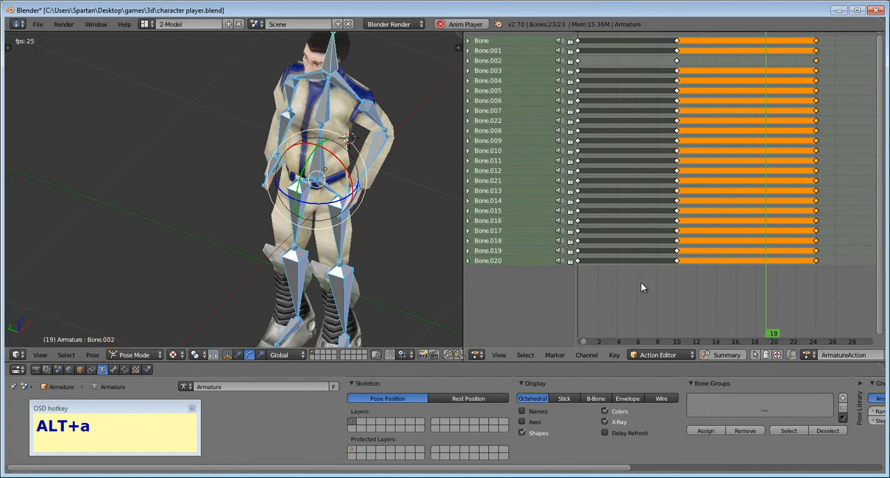
{"action": "key", "text": "Escape"}
- Select only the last column of keyframes and move it back to frame 20
{"action": "key", "text": "a"}
{"action": "key", "text": "b"}
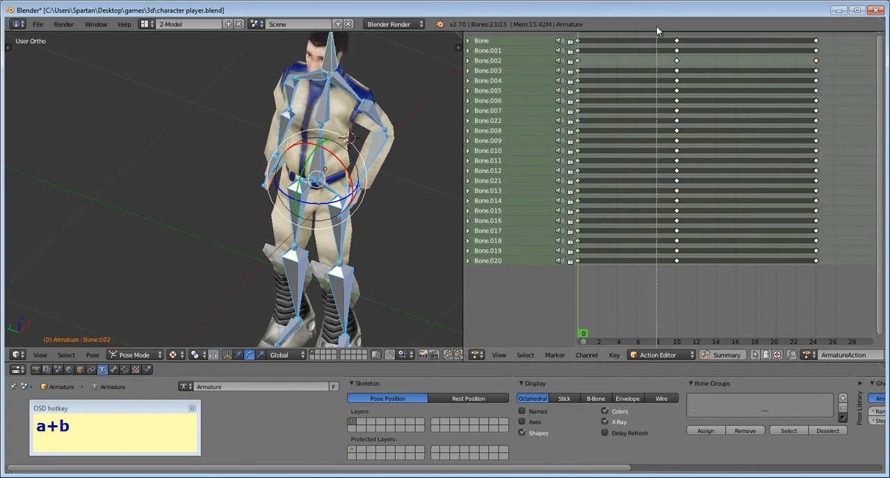
{"action": "left_click_drag", "start_coordinate": [786, 27], "coordinate": [825, 312]}
{"action": "key", "text": "g"}
{"action": "key", "text": "x"}
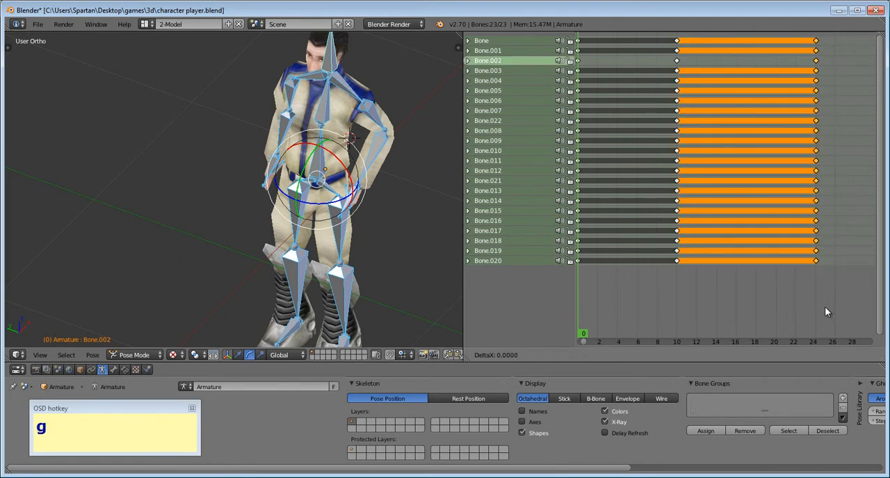
{"action": "left_click", "coordinate": [785, 313]}
- Box-select the keyframes at frames 10 and 20 and shift them 10 frames later, to about frames 20 and 30
{"action": "key", "text": "a"}
{"action": "key", "text": "b"}
{"action": "left_click_drag", "start_coordinate": [803, 295], "coordinate": [653, 9]}
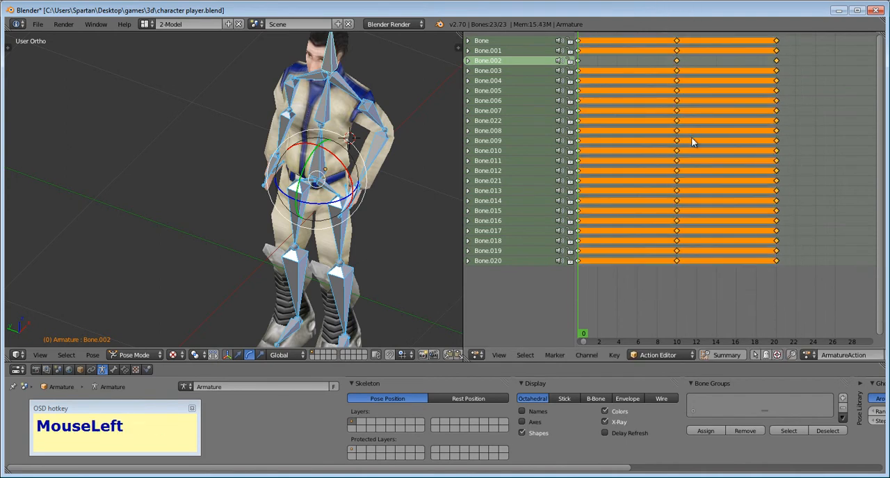
{"action": "key", "text": "g"}
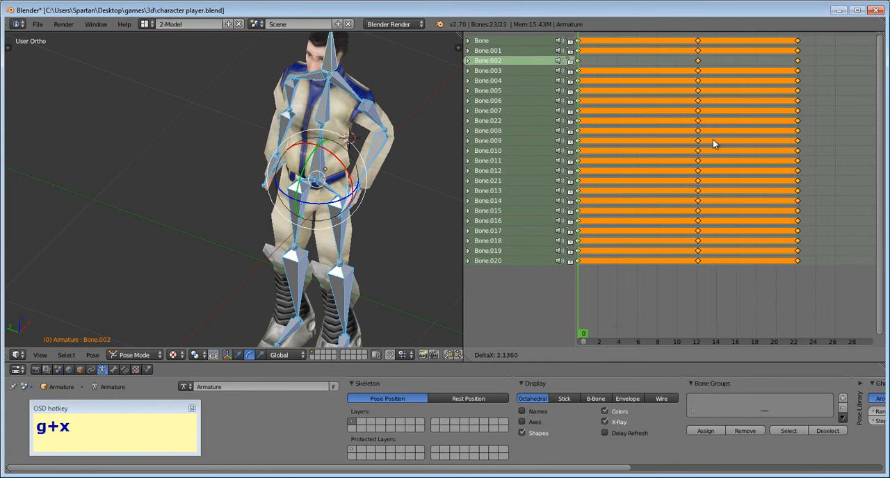
{"action": "left_click", "coordinate": [790, 149]}
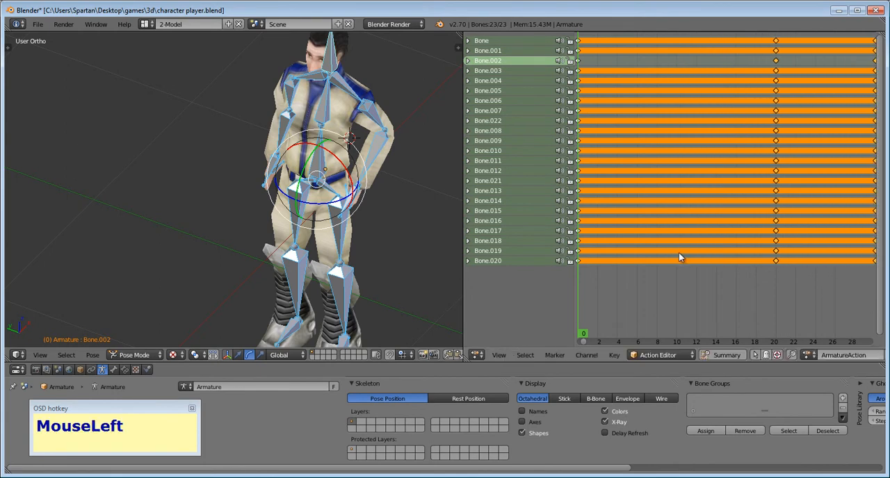
- Select only the keyframes at frame 30 and move them to about frame 40
{"action": "middle_click_drag", "start_coordinate": [720, 308], "coordinate": [584, 311]}
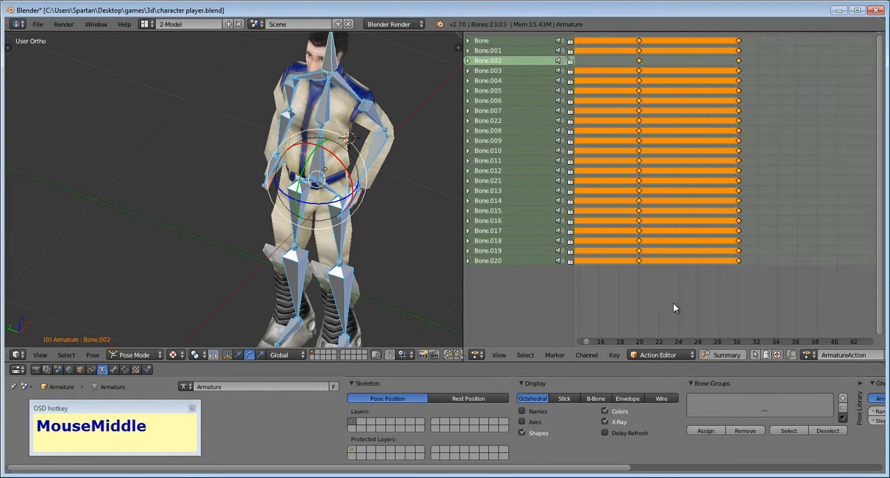
{"action": "key", "text": "a"}
{"action": "key", "text": "b"}
{"action": "left_click_drag", "start_coordinate": [770, 314], "coordinate": [706, 31]}
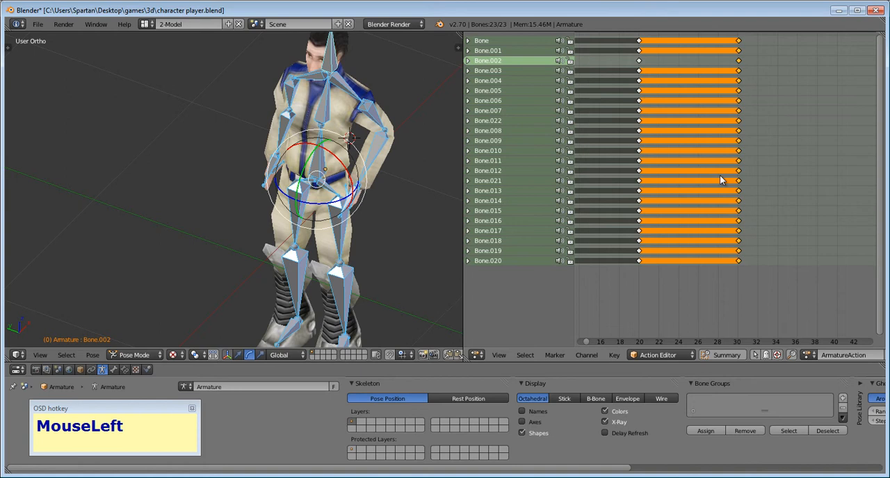
{"action": "key", "text": "g"}
{"action": "key", "text": "x"}
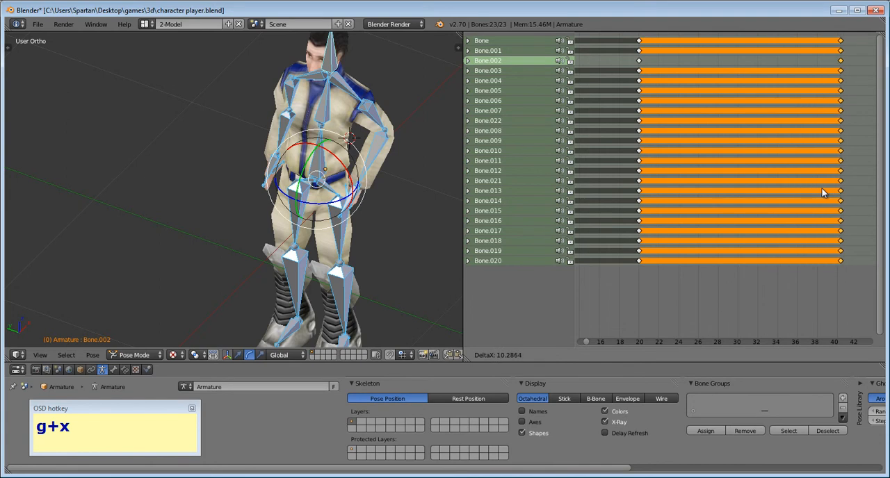
{"action": "left_click", "coordinate": [824, 194]}
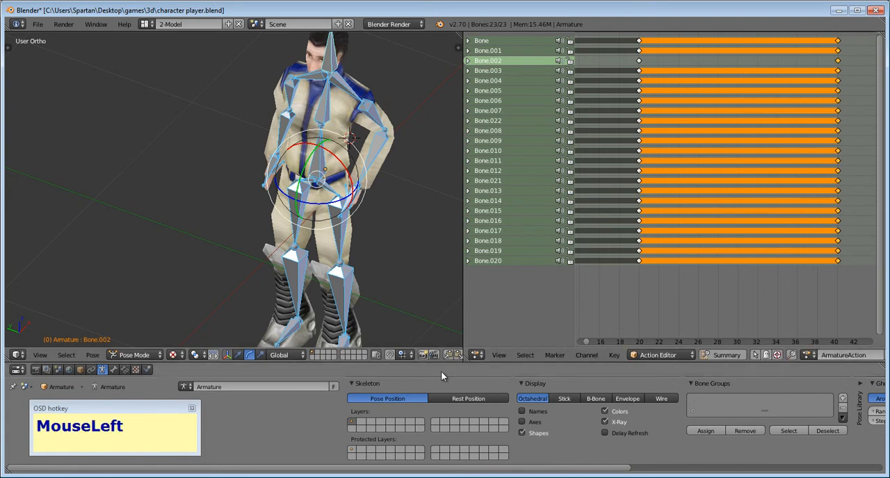
- Deselect all keyframes and play the slowed head-turn animation twice to check its speed
{"action": "key", "text": "a"}
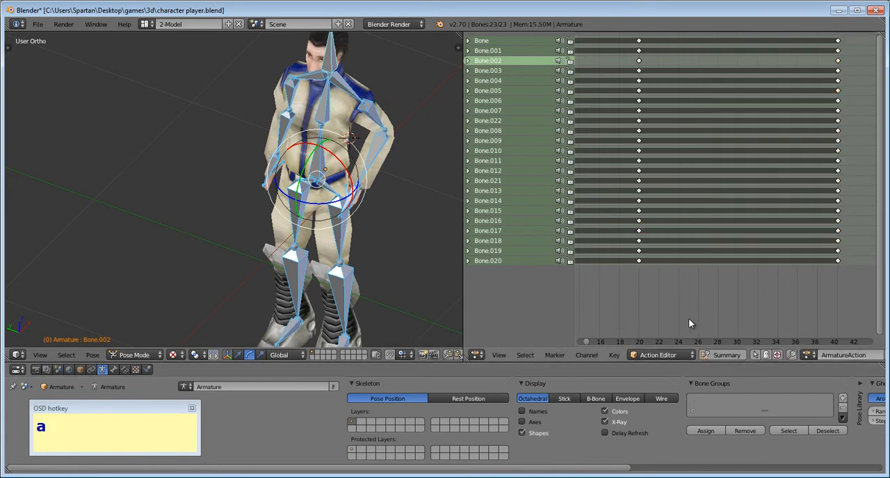
{"action": "key", "text": "alt+a"}
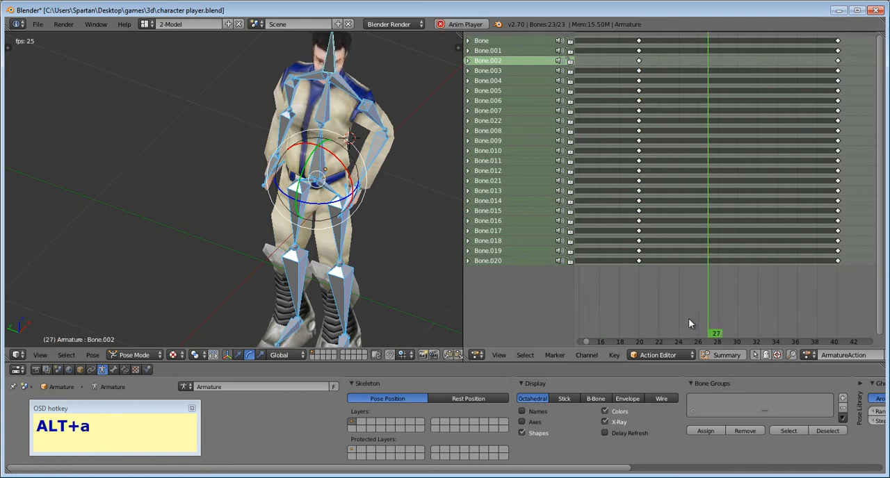
{"action": "key", "text": "Escape"}
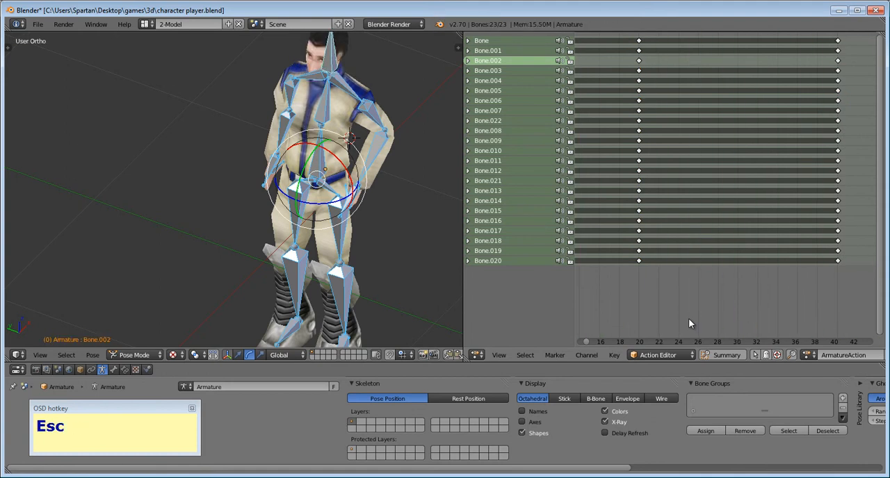
{"action": "scroll", "coordinate": [688, 323], "scroll_direction": "down", "scroll_amount": 1}
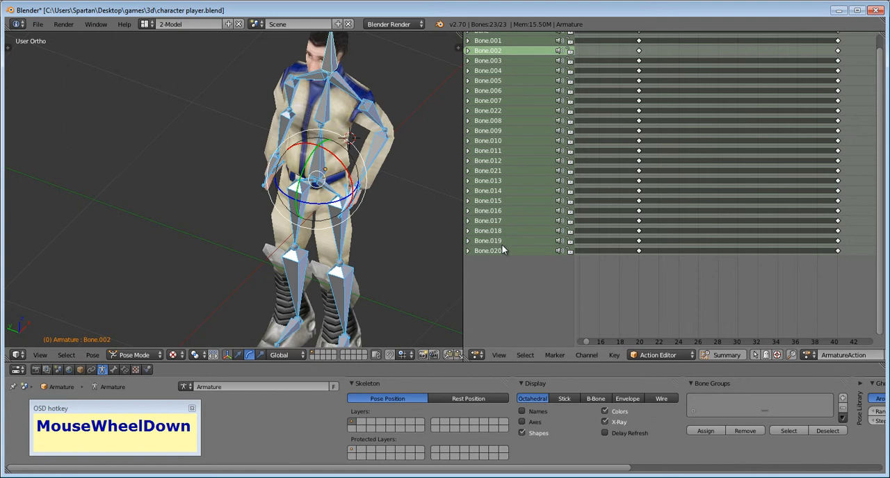
{"action": "key", "text": "alt+a"}
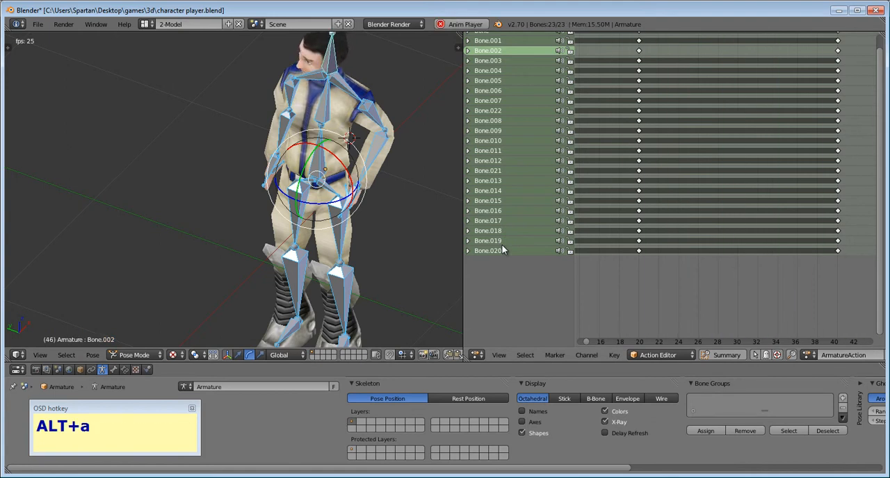
{"action": "key", "text": "Escape"}
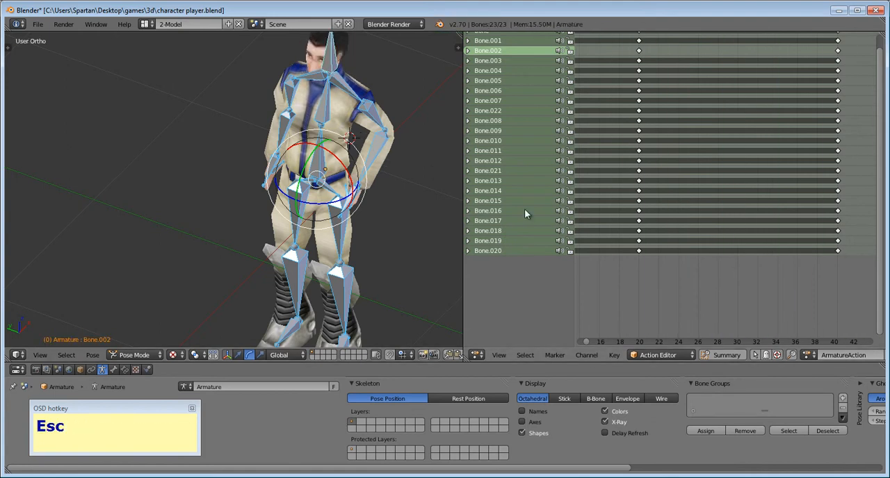
- Set the current frame to 42 and rotate the character's right upper-arm bone, Bone.009
{"action": "left_click_drag", "start_coordinate": [613, 289], "coordinate": [854, 296]}
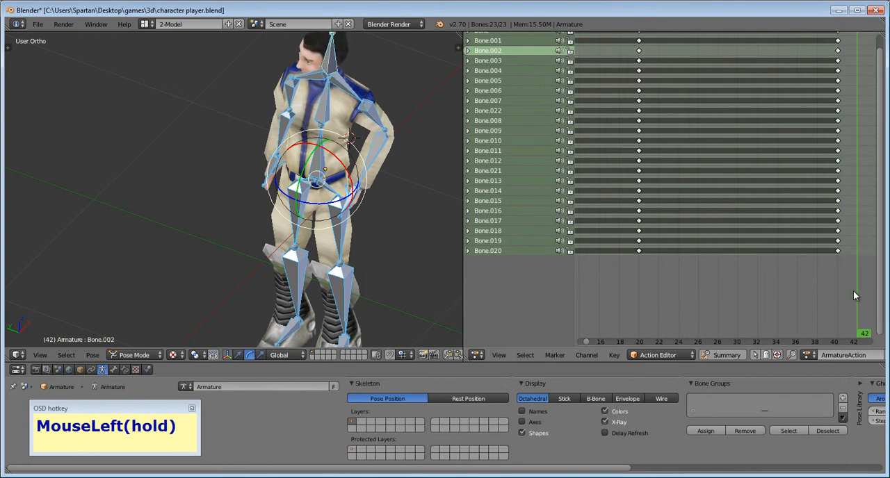
{"action": "scroll", "coordinate": [762, 295], "scroll_direction": "down", "scroll_amount": 3}
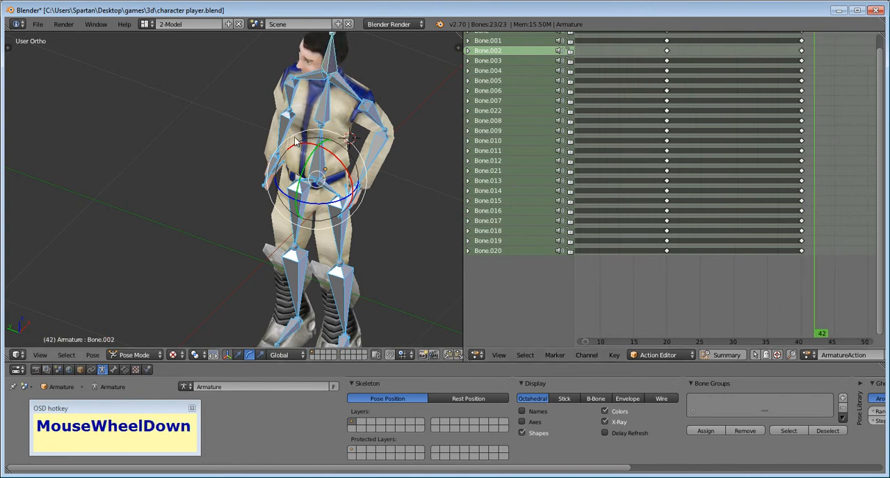
{"action": "right_click", "coordinate": [290, 88]}
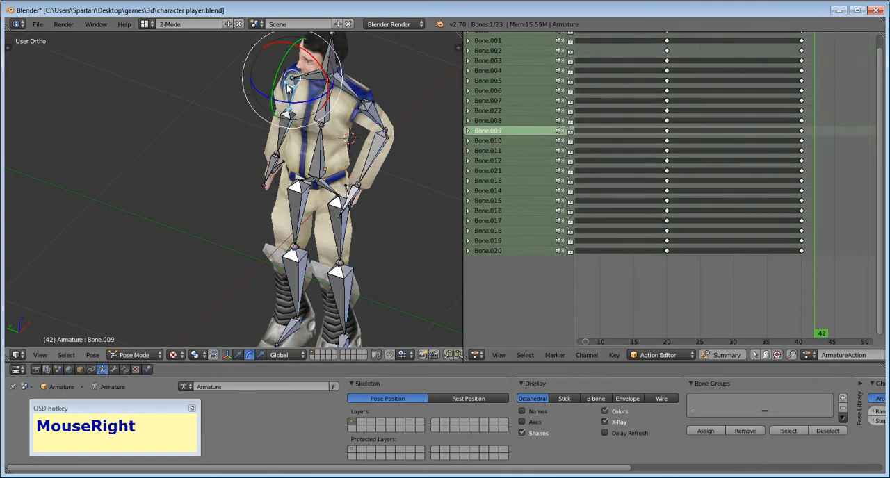
{"action": "left_click", "coordinate": [272, 71]}
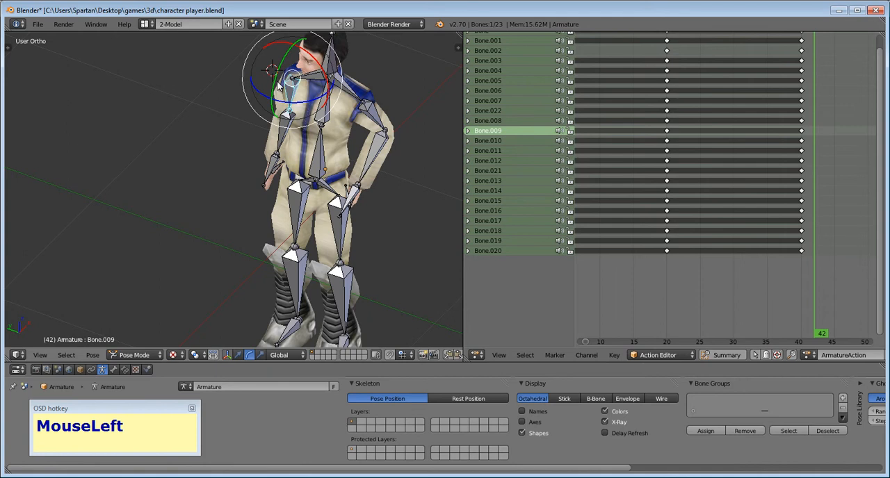
{"action": "left_click_drag", "start_coordinate": [273, 89], "coordinate": [288, 74]}
- Rotate the right forearm bone so the elbow bends and the hand comes up near the shoulder
{"action": "right_click", "coordinate": [249, 141]}
{"action": "left_click_drag", "start_coordinate": [247, 120], "coordinate": [250, 90]}
{"action": "right_click", "coordinate": [280, 100]}
{"action": "right_click", "coordinate": [236, 110]}
{"action": "middle_click_drag", "start_coordinate": [251, 115], "coordinate": [222, 108]}
- Rotate the right hand bone, Bone.012, so the hand points inward across the chest
{"action": "scroll", "coordinate": [222, 108], "scroll_direction": "up", "scroll_amount": 2}
{"action": "right_click", "coordinate": [221, 104]}
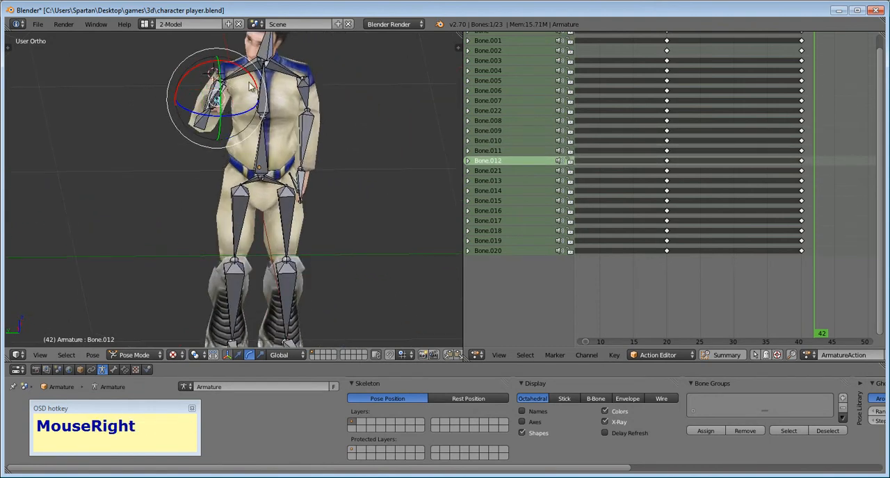
{"action": "left_click_drag", "start_coordinate": [243, 69], "coordinate": [310, 98]}
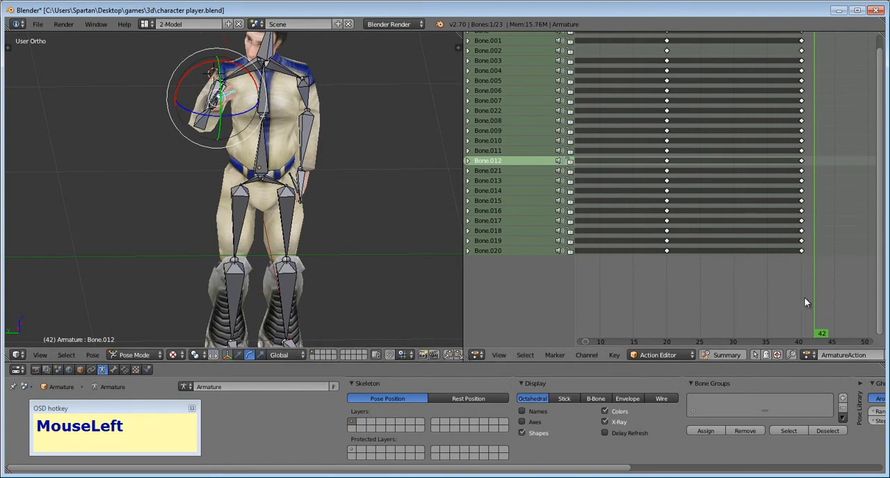
{"action": "key", "text": "a"}
{"action": "key", "text": "a"}
{"action": "key", "text": "a"}
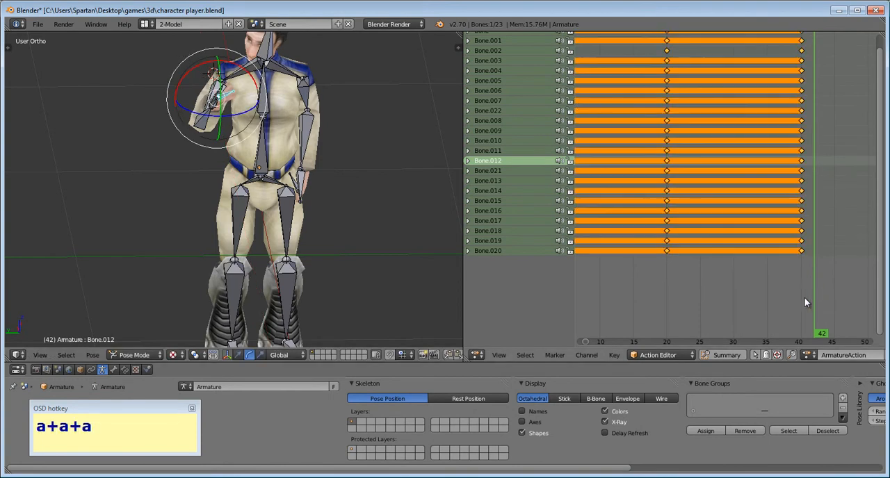
{"action": "key", "text": "i"}
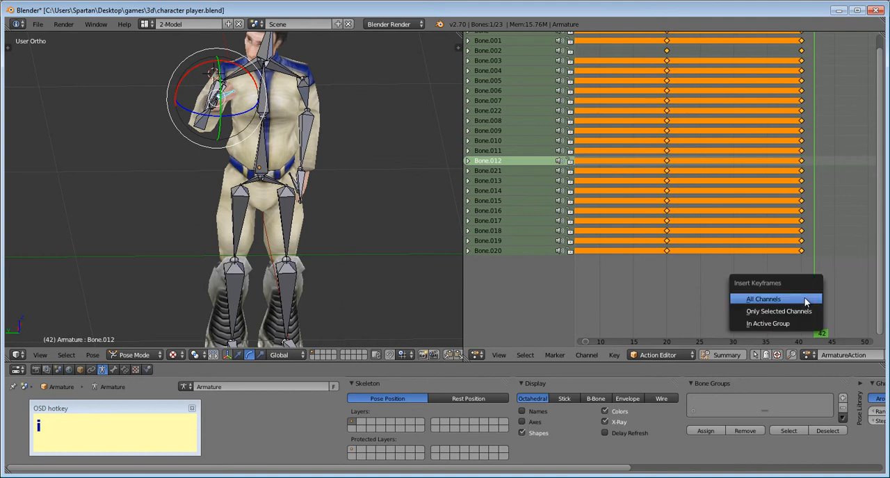
- Select all bones of the armature and insert a keyframe for the raised-arm pose at frame 42
{"action": "key", "text": "a"}
{"action": "key", "text": "a"}
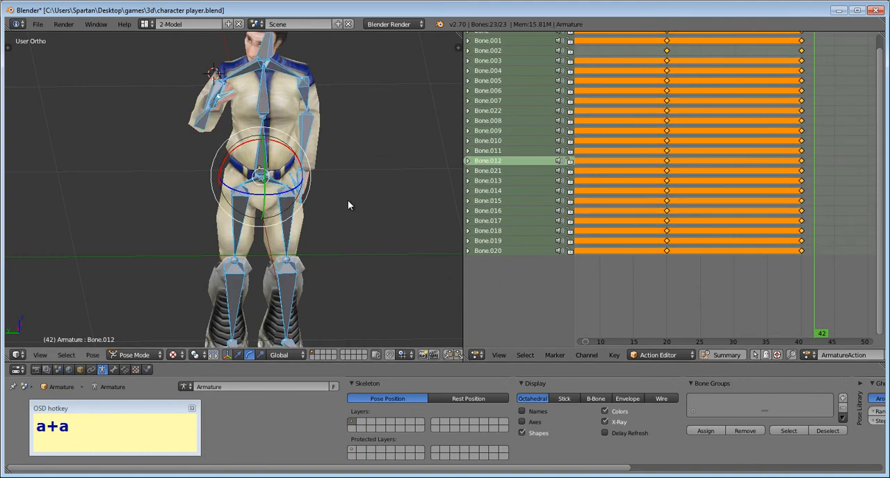
{"action": "key", "text": "i"}
{"action": "left_click", "coordinate": [348, 202]}
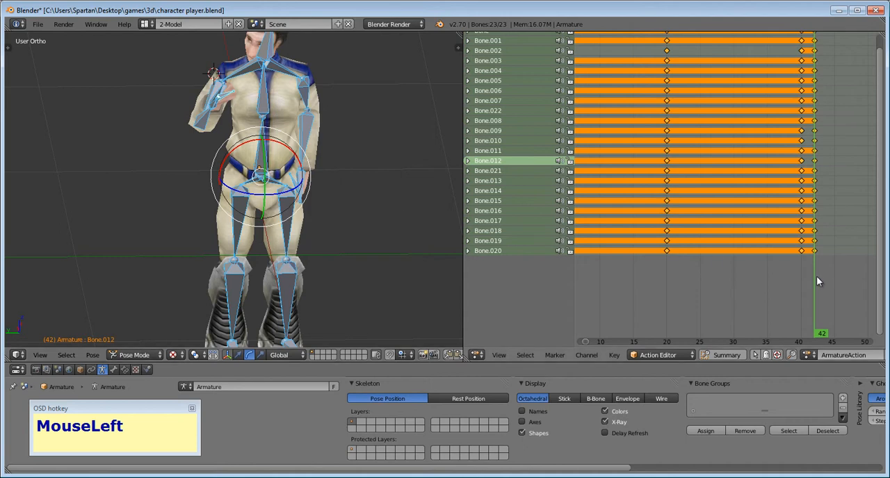
- Try to move the frame 42 keyframes of all bones back to about frame 40 in the Action Editor
{"action": "key", "text": "a"}
{"action": "key", "text": "b"}
{"action": "left_click_drag", "start_coordinate": [830, 280], "coordinate": [804, 6]}
{"action": "scroll", "coordinate": [884, 273], "scroll_direction": "up", "scroll_amount": 1}
{"action": "left_click_drag", "start_coordinate": [883, 274], "coordinate": [885, 209]}
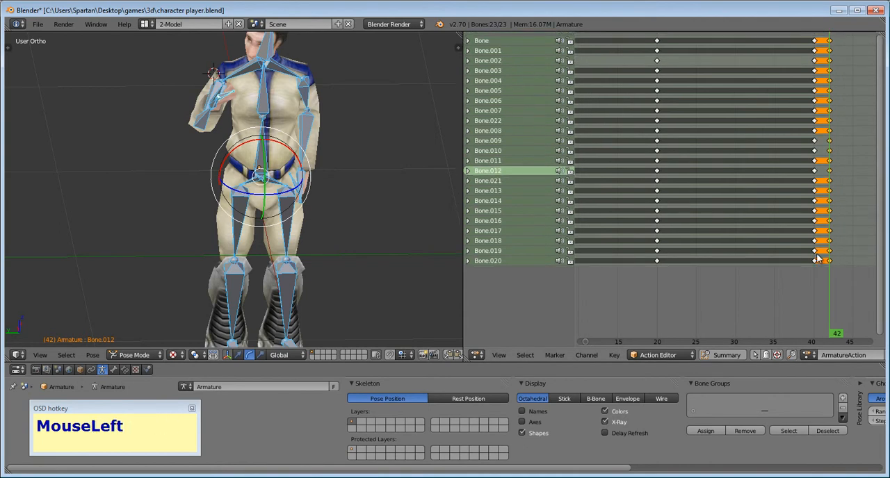
{"action": "key", "text": "g"}
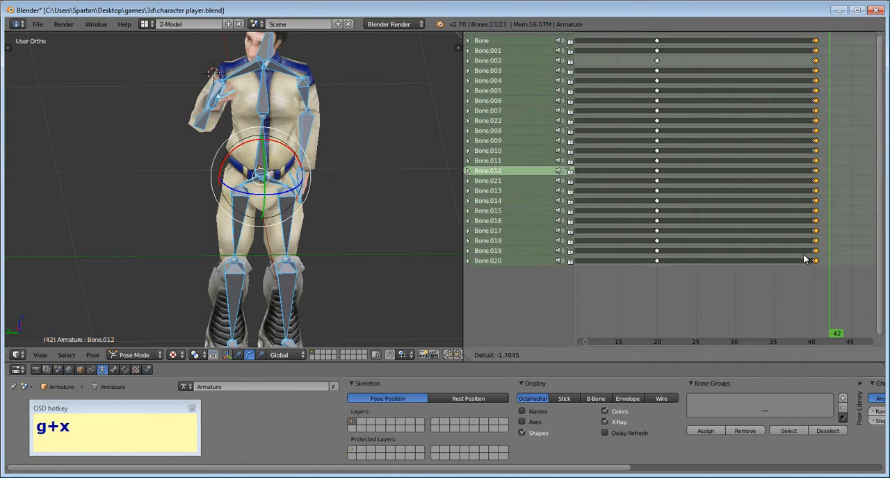
{"action": "left_click", "coordinate": [803, 259]}
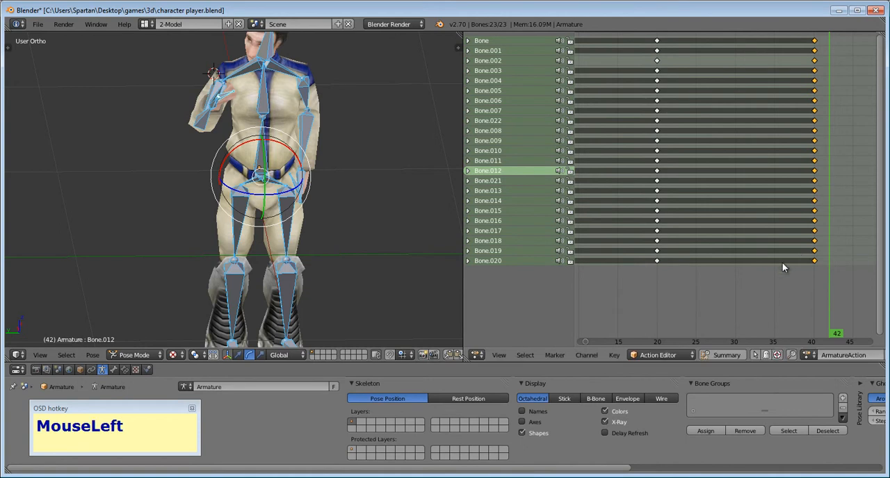
- Play the animation from frame 0 to check the timing of the raised-arm pose
{"action": "left_click_drag", "start_coordinate": [816, 324], "coordinate": [660, 280]}
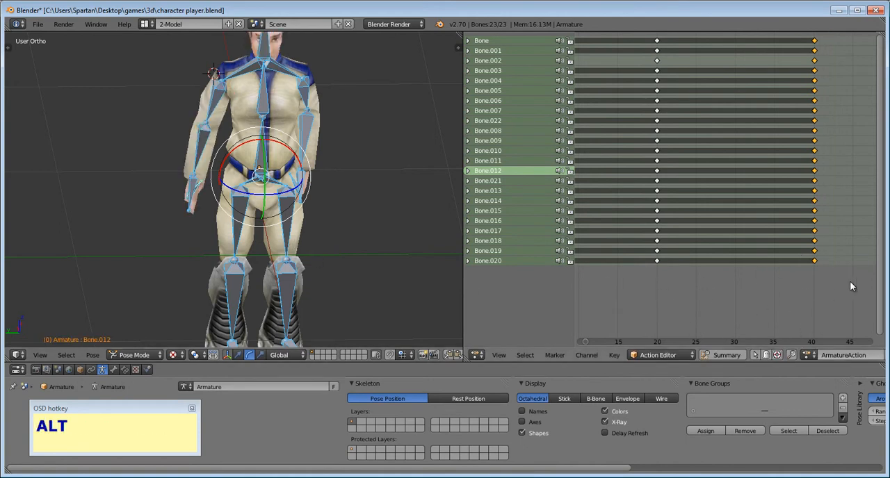
{"action": "key", "text": "alt+a"}
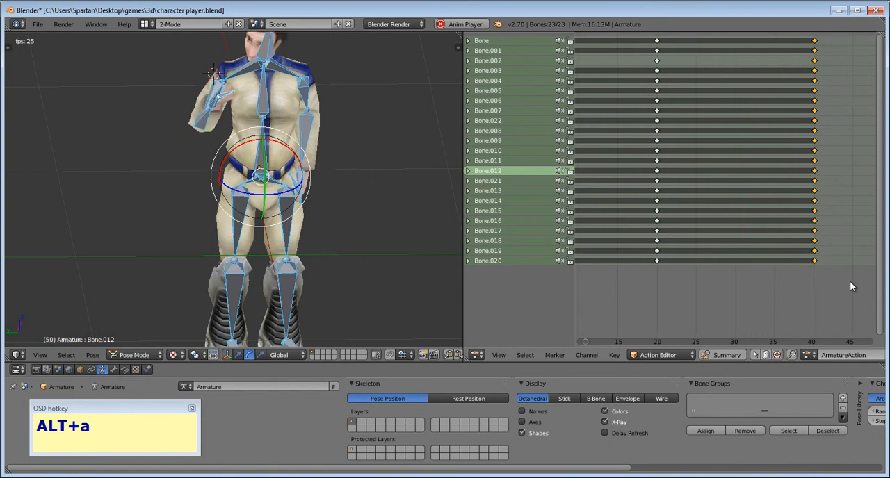
{"action": "key", "text": "Escape"}
- Undo the keyframe move and the insertion of the raised-arm keyframes at frame 42
{"action": "key", "text": "ctrl+z"}
{"action": "key", "text": "ctrl+z"}
{"action": "key", "text": "ctrl+z"}
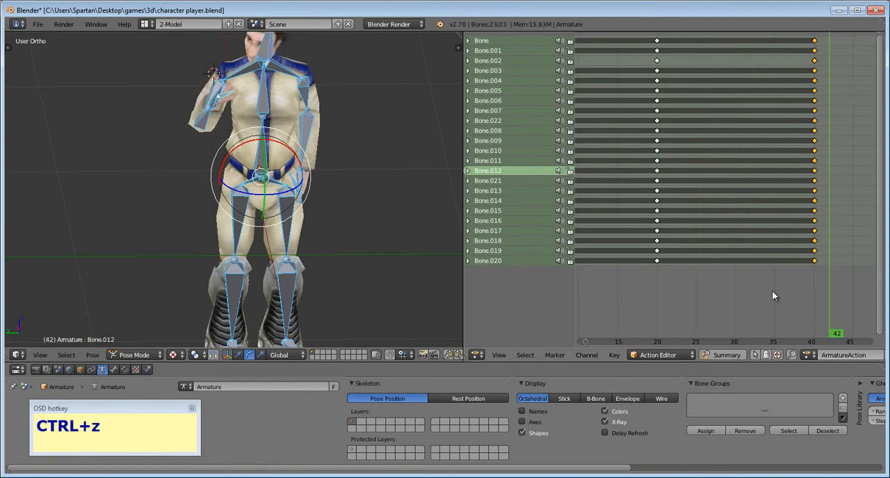
{"action": "key", "text": "ctrl+z"}
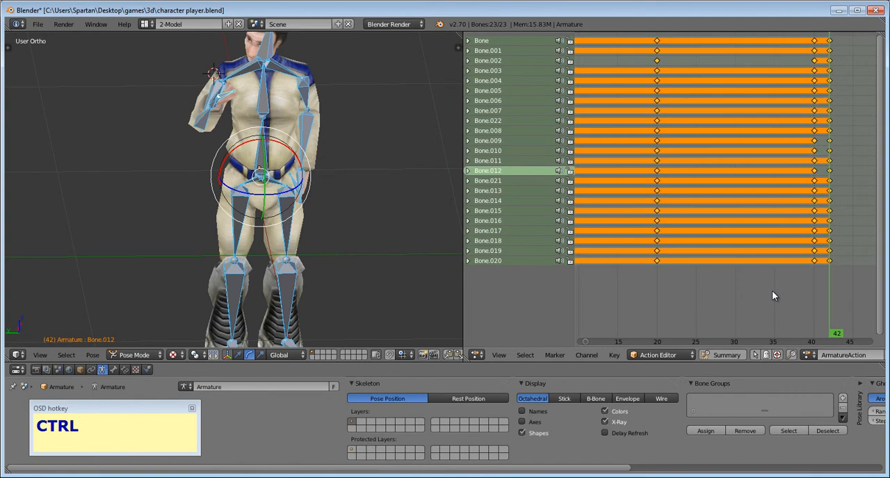
{"action": "key", "text": "ctrl+z"}
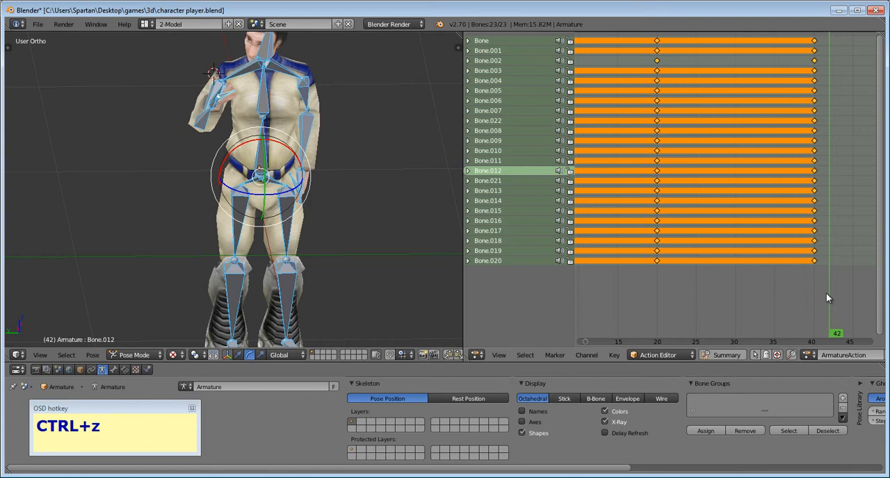
- Insert LocRotScale keyframes for all armature bones in the raised-arm pose at frame 42
{"action": "middle_click_drag", "start_coordinate": [826, 298], "coordinate": [637, 315]}
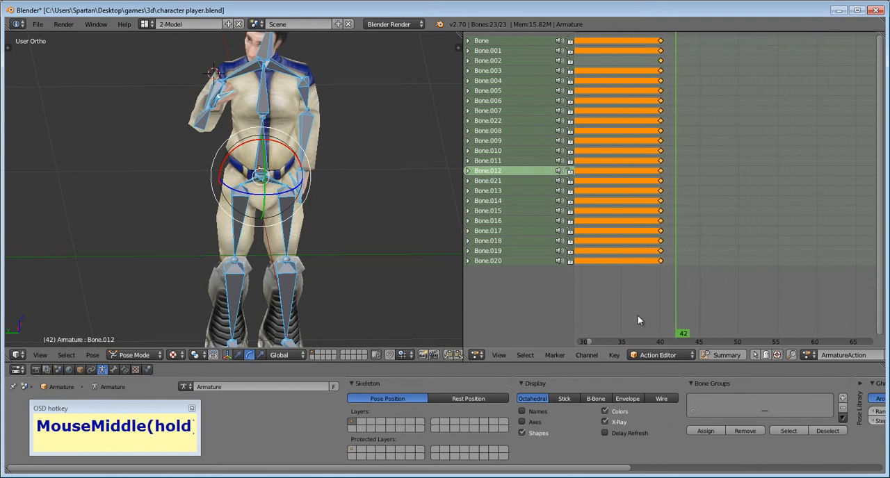
{"action": "key", "text": "i"}
{"action": "left_click", "coordinate": [642, 314]}
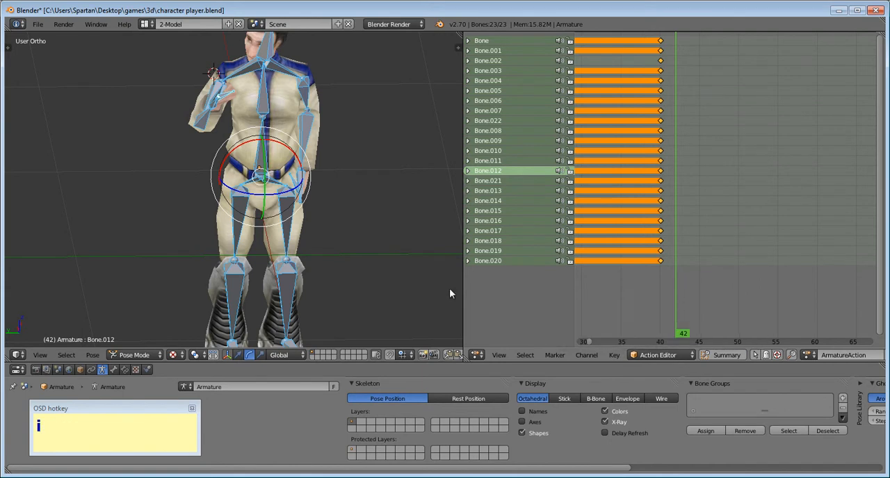
{"action": "key", "text": "i"}
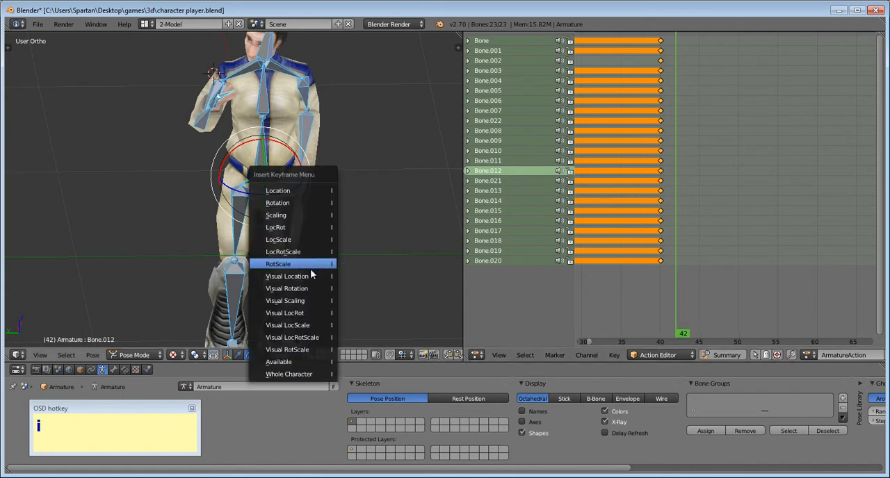
{"action": "left_click", "coordinate": [307, 252]}
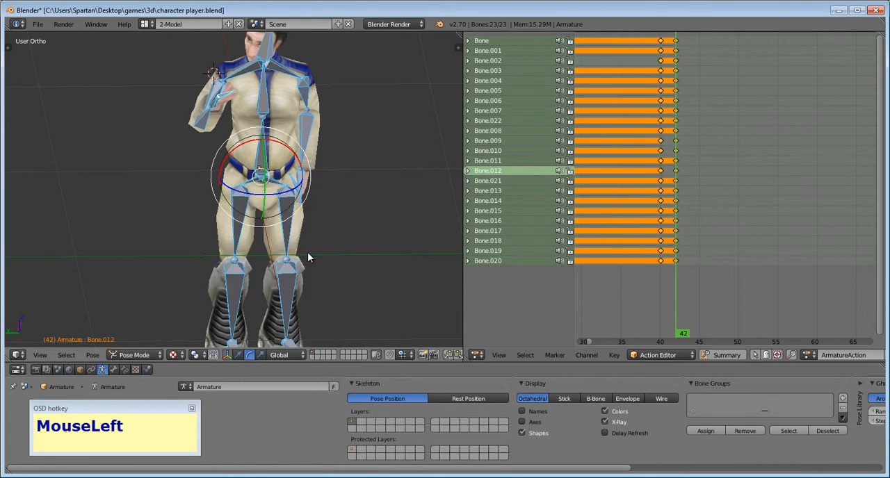
- Select only the frame 42 keyframes of all bones and move them along the timeline to frame 50
{"action": "key", "text": "a"}
{"action": "key", "text": "b"}
{"action": "left_click_drag", "start_coordinate": [685, 285], "coordinate": [670, 12]}
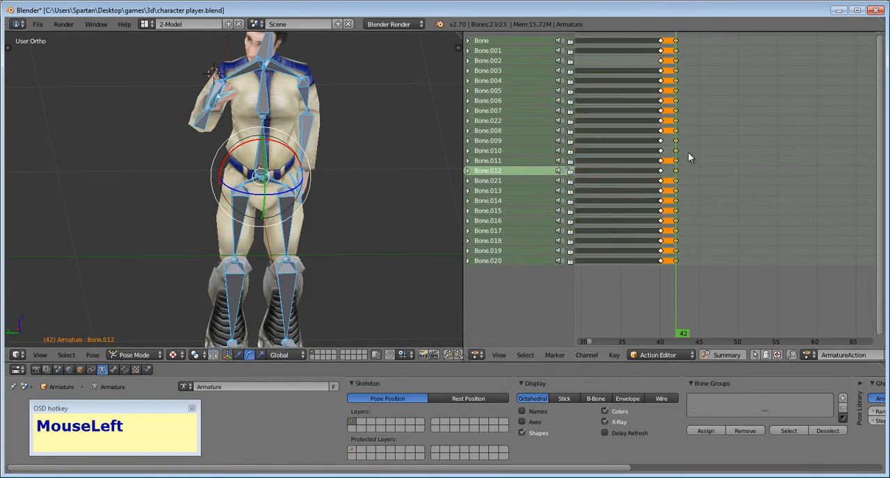
{"action": "key", "text": "g"}
{"action": "key", "text": "x"}
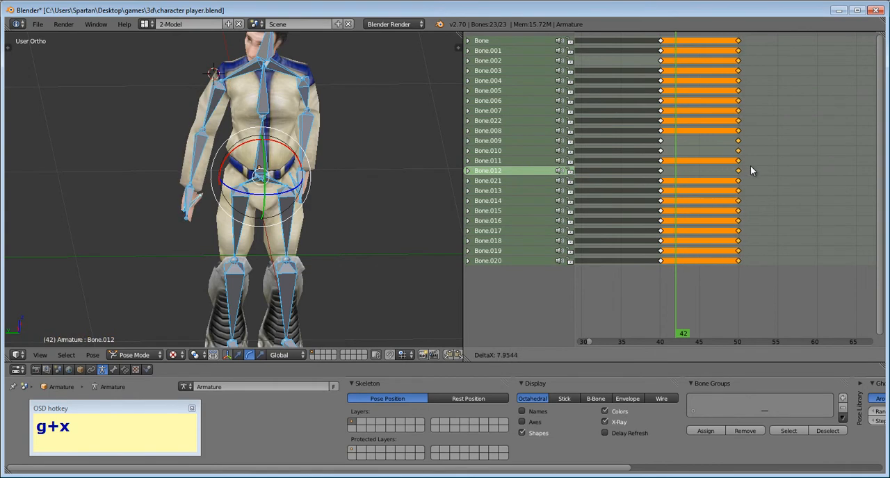
{"action": "left_click", "coordinate": [751, 170]}
- Scrub to frame 50 and play the animation from frame 0 to check the speed of the arm raise
{"action": "left_click_drag", "start_coordinate": [621, 297], "coordinate": [741, 292]}
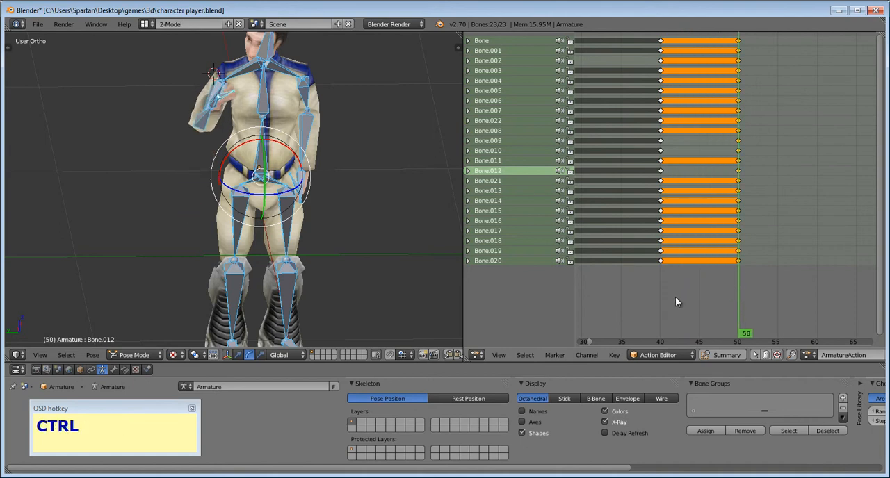
{"action": "key", "text": "ctrl+a"}
{"action": "key", "text": "alt+a"}
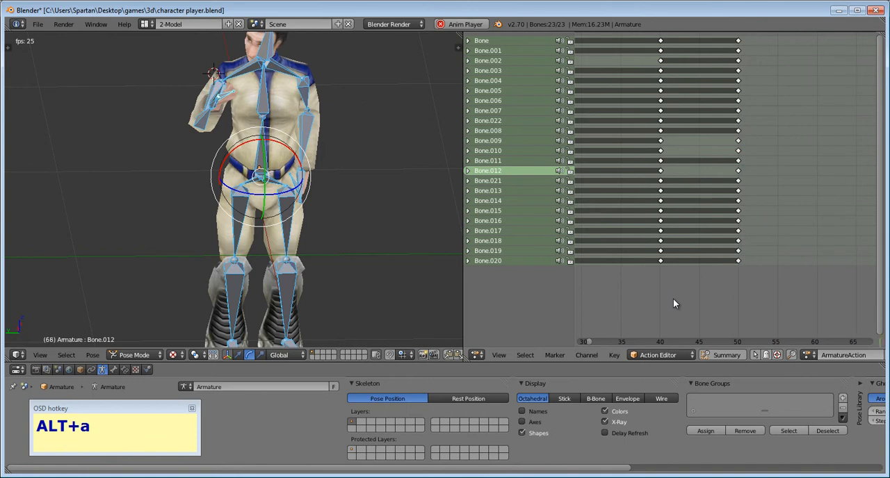
{"action": "key", "text": "Escape"}
{"action": "scroll", "coordinate": [675, 303], "scroll_direction": "down", "scroll_amount": 6}
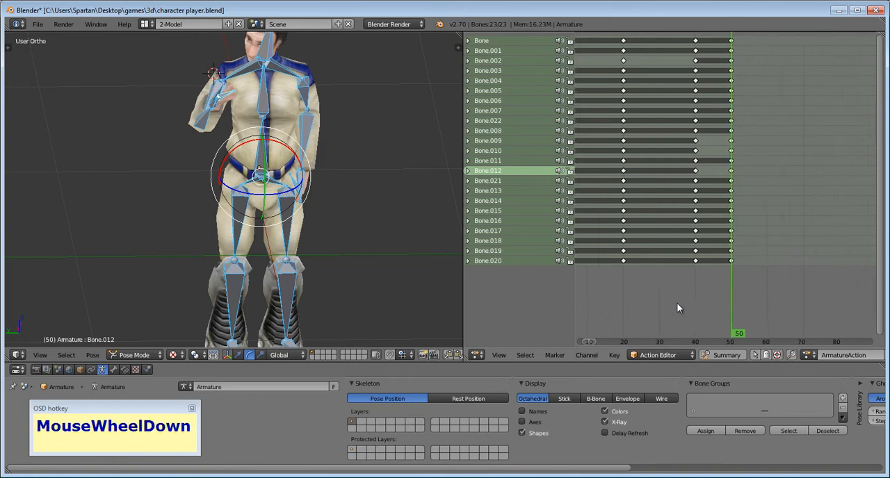
{"action": "scroll", "coordinate": [676, 303], "scroll_direction": "up", "scroll_amount": 1}
{"action": "left_click_drag", "start_coordinate": [677, 303], "coordinate": [613, 294]}
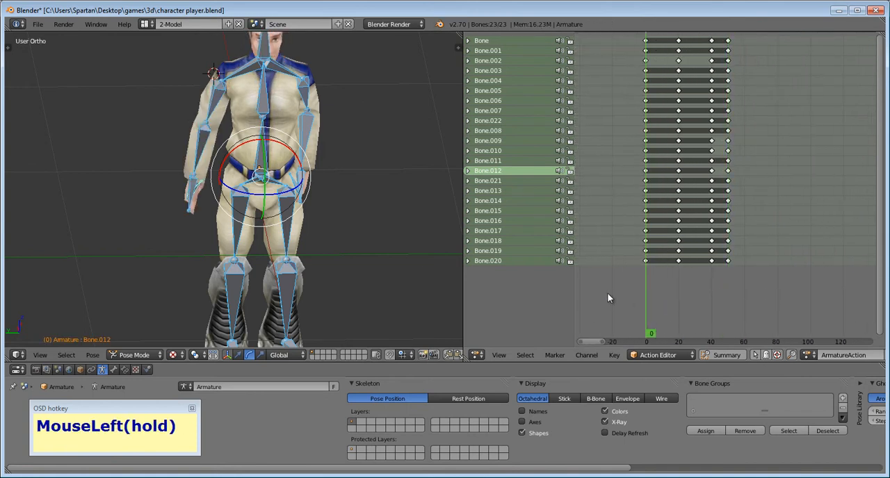
{"action": "key", "text": "alt+a"}
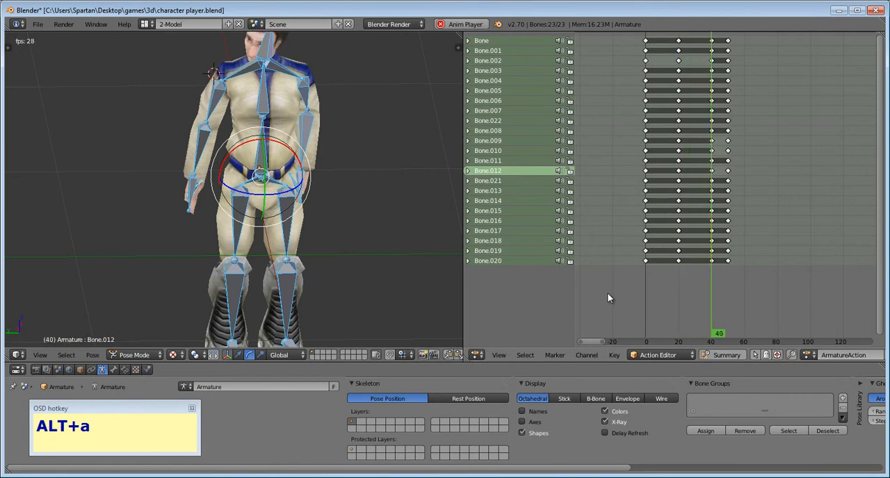
{"action": "key", "text": "Escape"}
- Select only the raised-arm keyframes at frame 50 and move them to frame 60
{"action": "middle_click_drag", "start_coordinate": [719, 304], "coordinate": [696, 303]}
{"action": "key", "text": "a"}
{"action": "key", "text": "b"}
{"action": "right_click", "coordinate": [713, 312]}
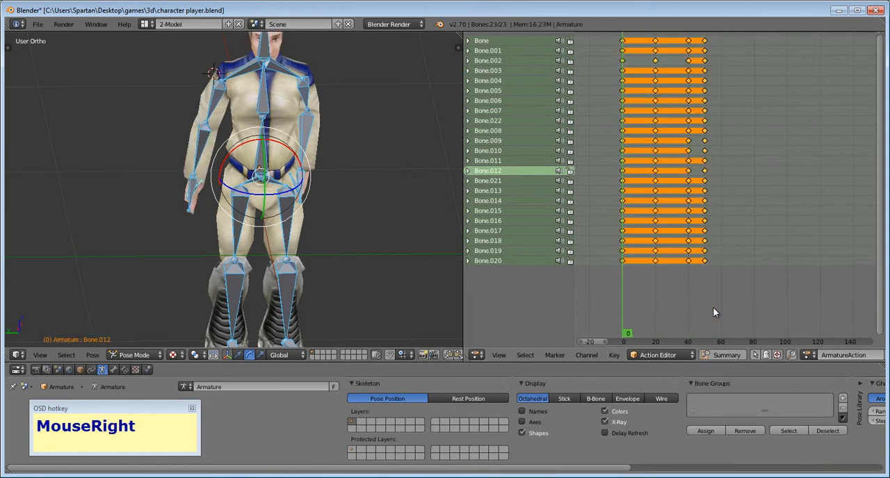
{"action": "left_click", "coordinate": [713, 308]}
{"action": "key", "text": "a"}
{"action": "key", "text": "b"}
{"action": "left_click_drag", "start_coordinate": [713, 308], "coordinate": [718, 156]}
{"action": "key", "text": "g"}
{"action": "key", "text": "x"}
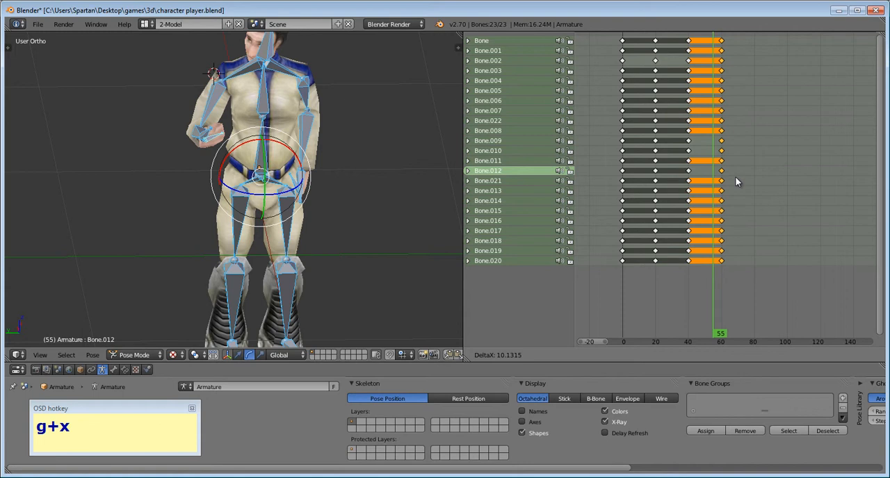
{"action": "left_click", "coordinate": [734, 176]}
- Play the animation from frame 0 to check the slower arm raise
{"action": "key", "text": "a"}
{"action": "key", "text": "alt+a"}
{"action": "key", "text": "Escape"}
{"action": "left_click", "coordinate": [578, 308]}
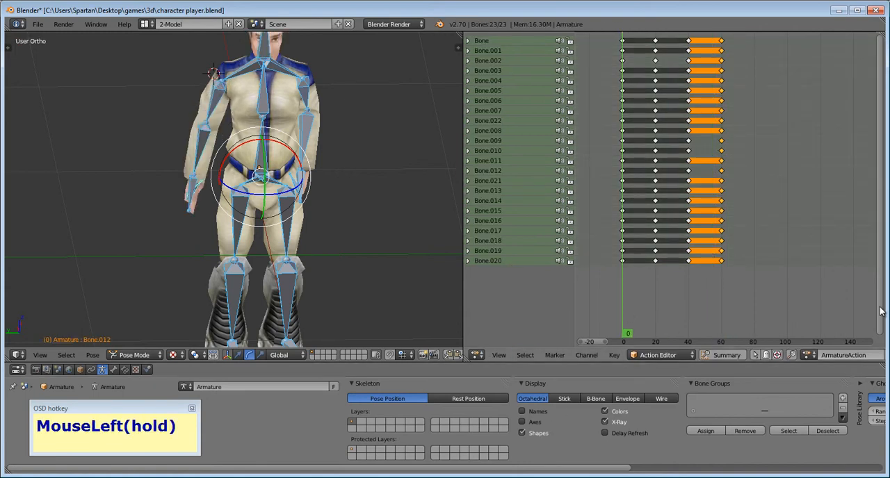
{"action": "key", "text": "alt+a"}
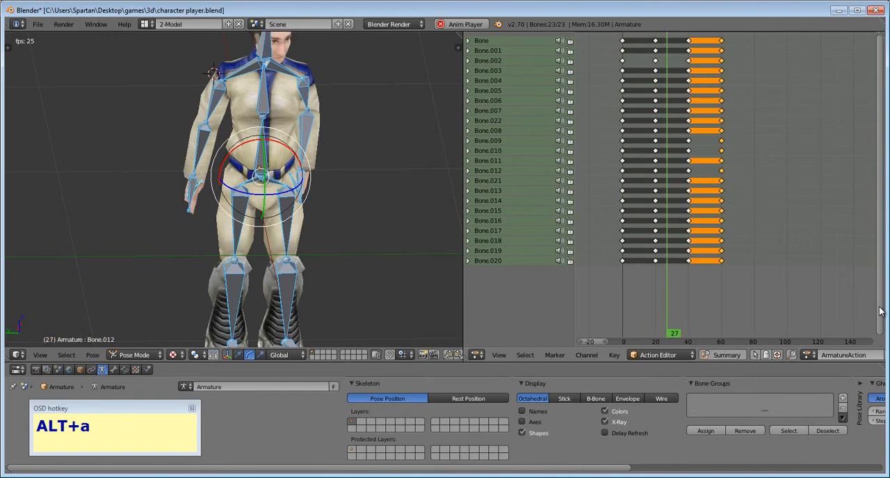
{"action": "key", "text": "Escape"}
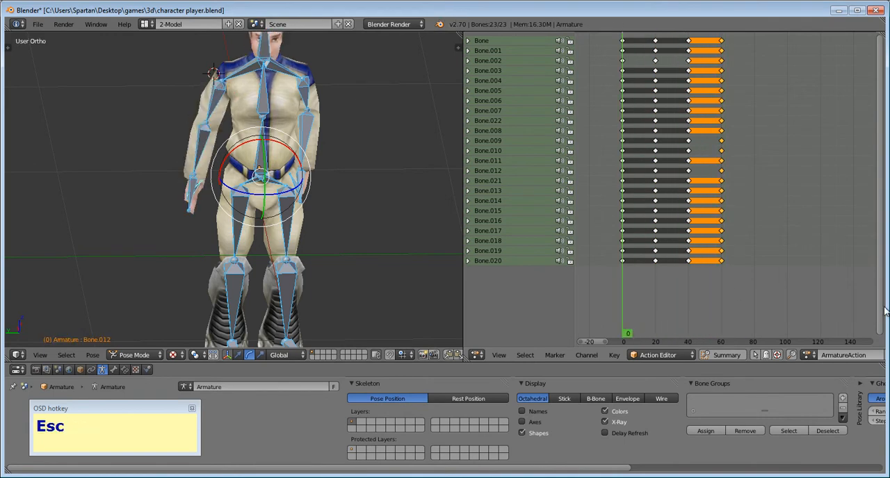
- Set the current frame to 70 and inspect the raised right arm with the armature's X-Ray display off and on
{"action": "scroll", "coordinate": [710, 273], "scroll_direction": "up", "scroll_amount": 3}
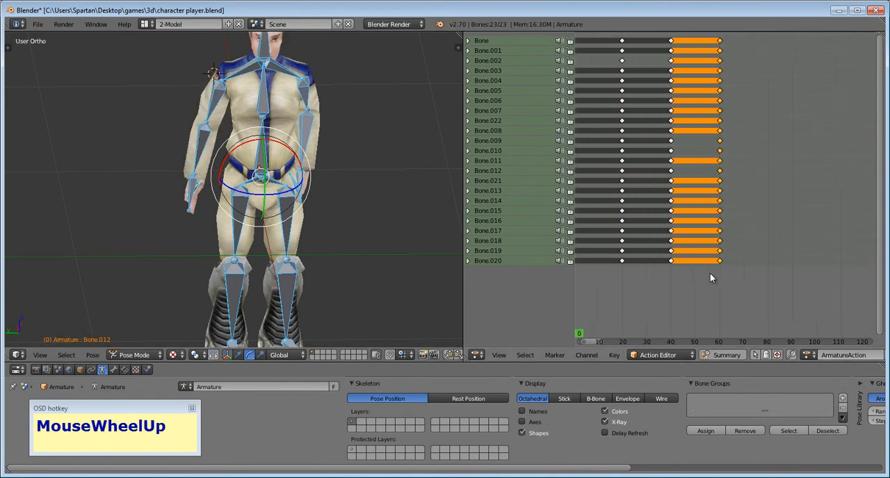
{"action": "left_click", "coordinate": [745, 282]}
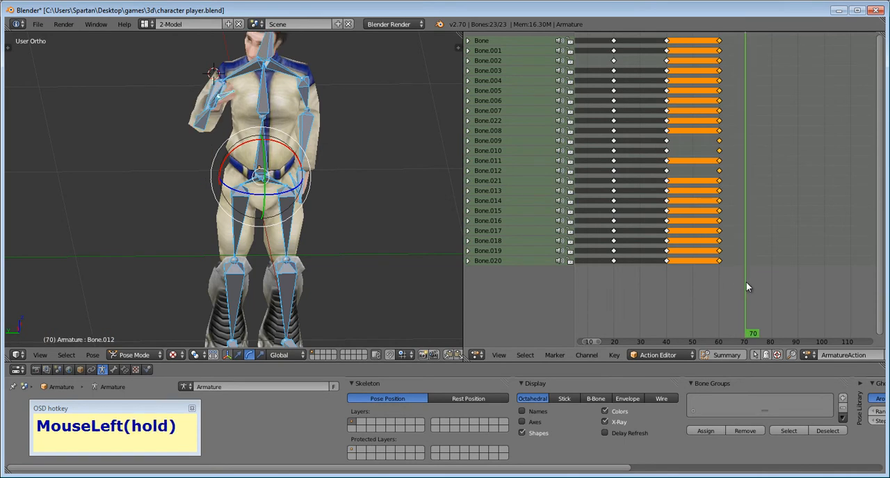
{"action": "middle_click_drag", "start_coordinate": [291, 184], "coordinate": [150, 183], "text": "shift"}
{"action": "right_click", "coordinate": [184, 139]}
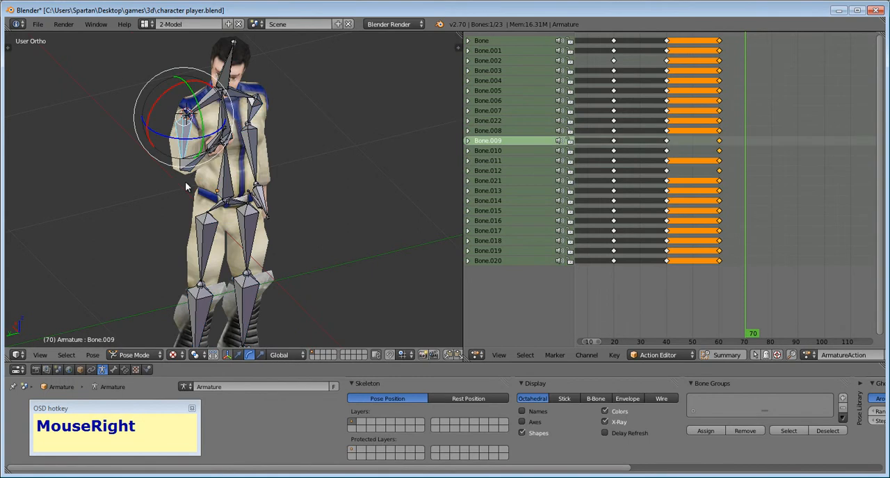
{"action": "left_click", "coordinate": [604, 421]}
{"action": "left_click", "coordinate": [603, 421]}
{"action": "left_click", "coordinate": [602, 422]}
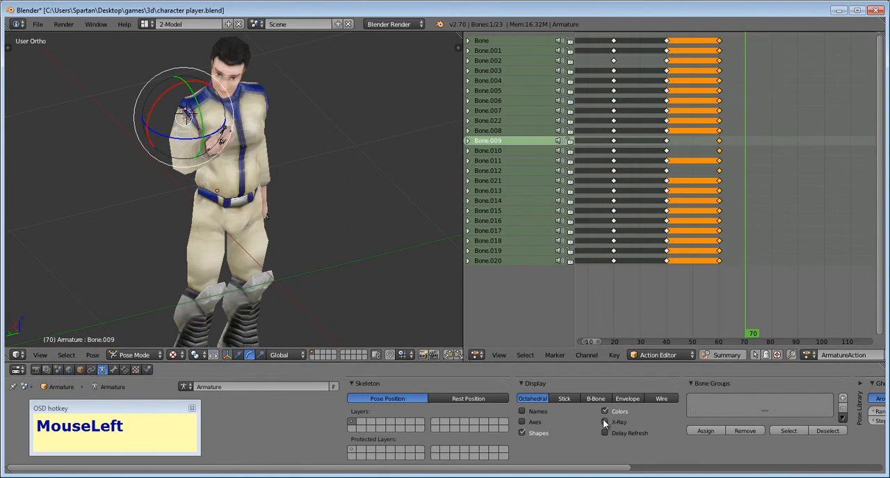
{"action": "left_click", "coordinate": [603, 422]}
- Rotate the right hand bone, Bone.012, so the hand points upward at frame 70
{"action": "middle_click_drag", "start_coordinate": [229, 243], "coordinate": [144, 246]}
{"action": "scroll", "coordinate": [191, 236], "scroll_direction": "up", "scroll_amount": 5}
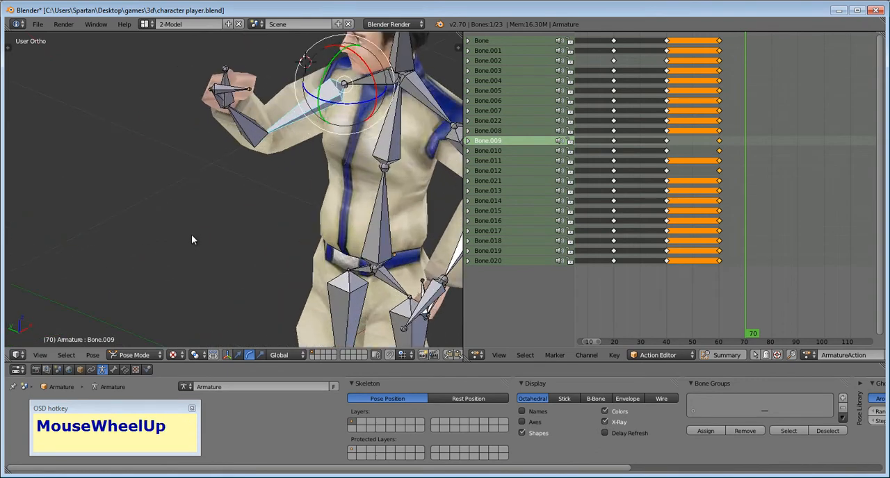
{"action": "right_click", "coordinate": [233, 86]}
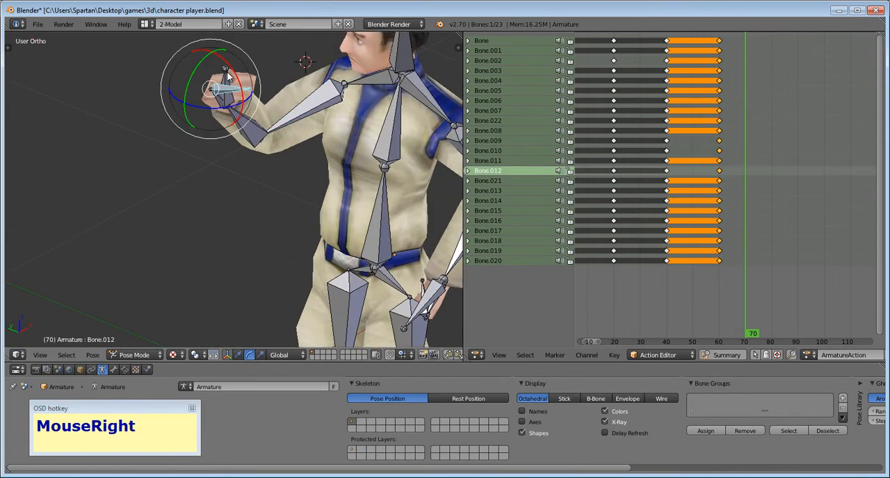
{"action": "left_click_drag", "start_coordinate": [235, 74], "coordinate": [190, 97]}
- Lower the right upper-arm bone, Bone.009, slightly and rotate the forearm bone, Bone.010, to adjust the raised hand's position
{"action": "right_click", "coordinate": [297, 121]}
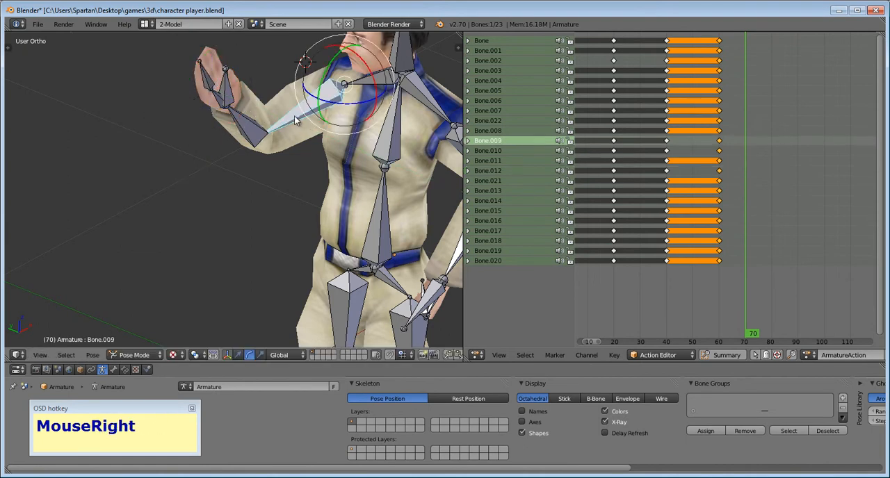
{"action": "left_click_drag", "start_coordinate": [348, 99], "coordinate": [313, 118]}
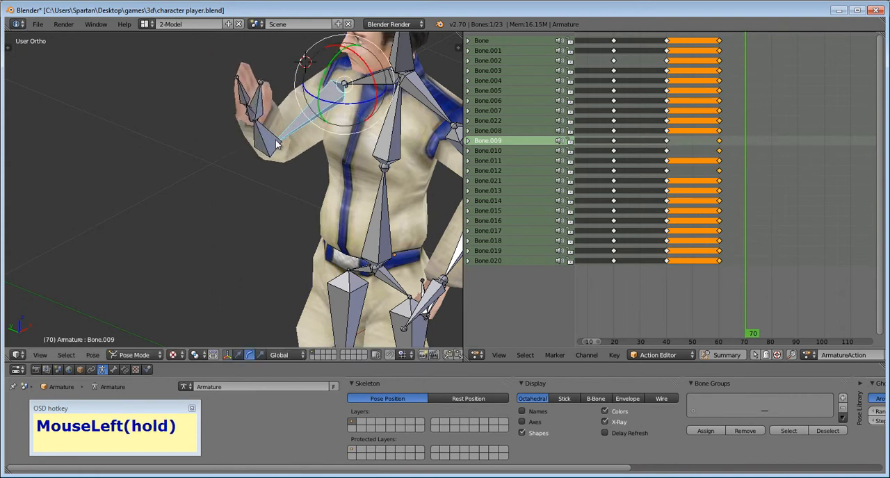
{"action": "right_click", "coordinate": [267, 152]}
{"action": "left_click_drag", "start_coordinate": [266, 170], "coordinate": [292, 163]}
{"action": "mouse_move", "coordinate": [292, 163]}
{"action": "middle_mouse_down"}
{"action": "mouse_move", "coordinate": [324, 137]}
{"action": "mouse_move", "coordinate": [335, 185]}
{"action": "mouse_move", "coordinate": [290, 163]}
{"action": "mouse_move", "coordinate": [278, 166]}
{"action": "middle_mouse_up"}
- Turn off the armature's X-Ray display and rotate Bone.021 in the character's raised right hand
{"action": "left_click", "coordinate": [604, 422]}
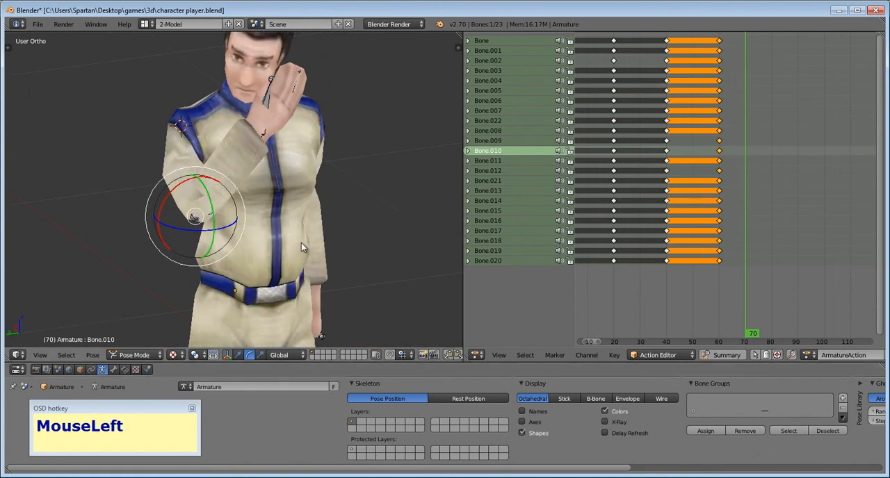
{"action": "middle_click_drag", "start_coordinate": [299, 245], "coordinate": [333, 279], "text": "shift"}
{"action": "right_click", "coordinate": [299, 138]}
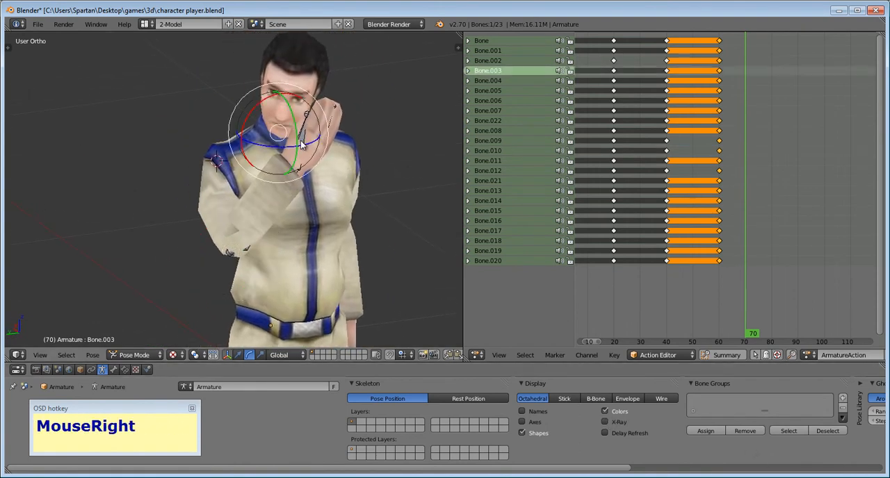
{"action": "right_click", "coordinate": [301, 144]}
{"action": "middle_click_drag", "start_coordinate": [300, 145], "coordinate": [255, 156]}
{"action": "mouse_move", "coordinate": [240, 179]}
{"action": "left_mouse_down"}
{"action": "mouse_move", "coordinate": [254, 174]}
{"action": "mouse_move", "coordinate": [247, 183]}
{"action": "left_mouse_up"}
{"action": "left_click_drag", "start_coordinate": [287, 149], "coordinate": [293, 160]}
{"action": "left_click_drag", "start_coordinate": [233, 141], "coordinate": [232, 155]}
{"action": "middle_click_drag", "start_coordinate": [294, 162], "coordinate": [264, 172]}
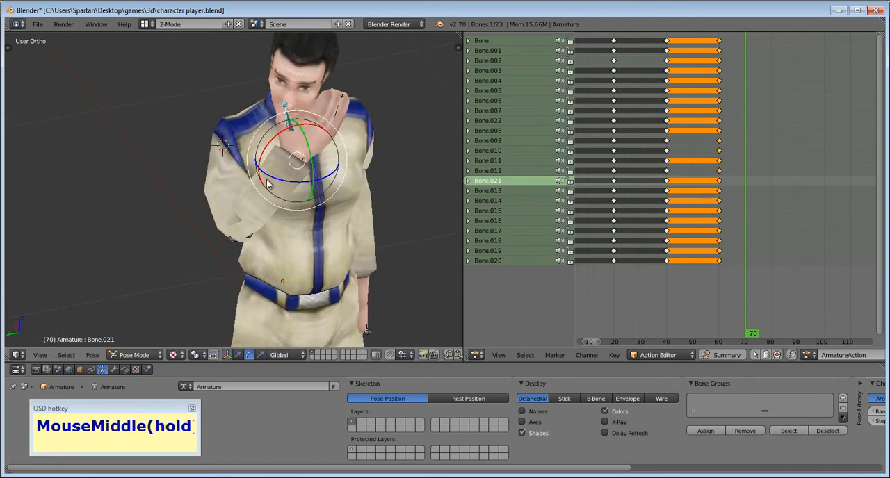
- Select the right forearm bone, Bone.010, with the armature's X-Ray display on, rotate it slightly, and turn X-Ray back off
{"action": "right_click", "coordinate": [281, 169]}
{"action": "right_click", "coordinate": [288, 160]}
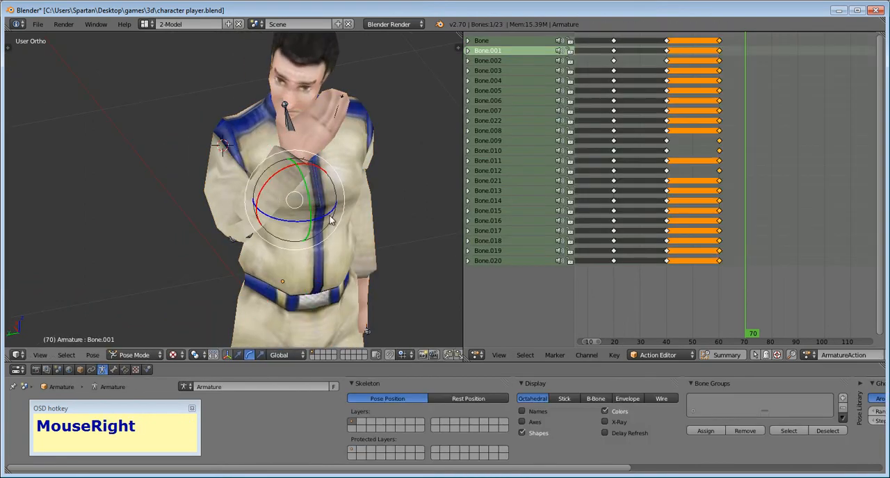
{"action": "left_click", "coordinate": [605, 422]}
{"action": "right_click", "coordinate": [244, 218]}
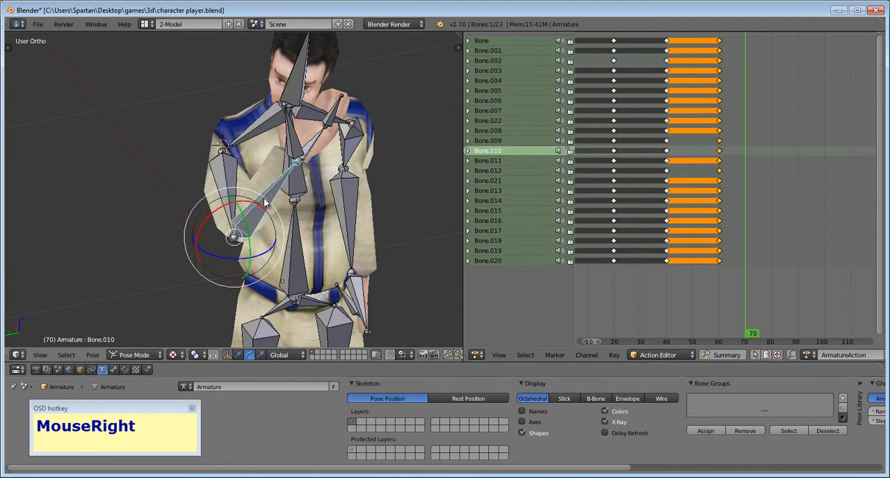
{"action": "mouse_move", "coordinate": [239, 221]}
{"action": "left_mouse_down"}
{"action": "mouse_move", "coordinate": [254, 212]}
{"action": "mouse_move", "coordinate": [239, 209]}
{"action": "left_mouse_up"}
{"action": "left_click", "coordinate": [605, 422]}
{"action": "middle_click_drag", "start_coordinate": [403, 174], "coordinate": [520, 171]}
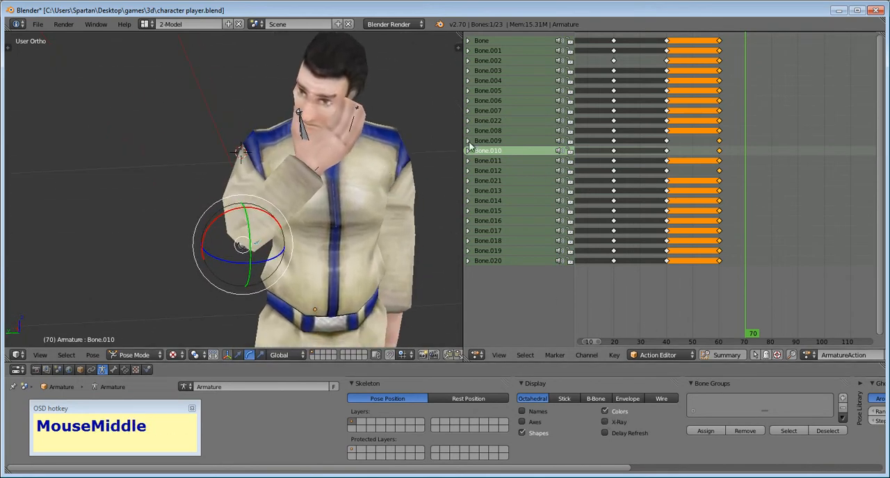
- Insert a keyframe for all of the armature's bones at frame 70
{"action": "key", "text": "a"}
{"action": "key", "text": "a"}
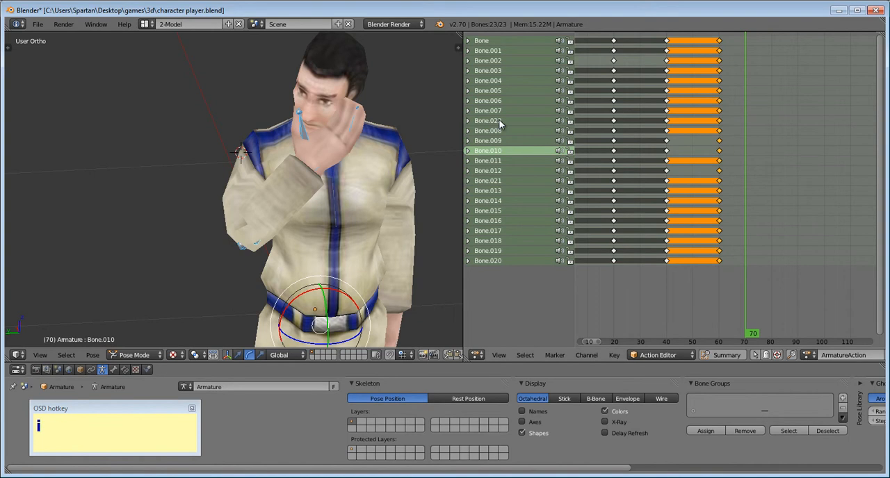
{"action": "key", "text": "i"}
{"action": "left_click", "coordinate": [340, 185]}
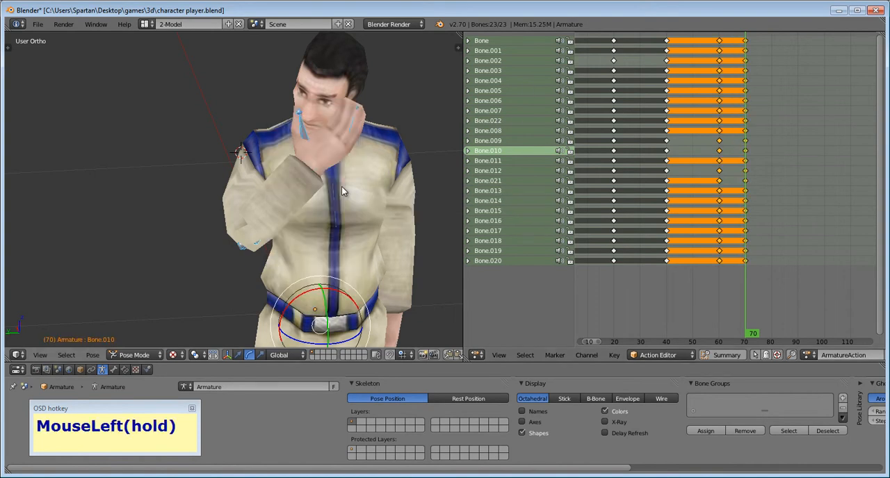
- Play the animation from frame 0 to review the arm raise
{"action": "scroll", "coordinate": [761, 257], "scroll_direction": "down", "scroll_amount": 2}
{"action": "left_click_drag", "start_coordinate": [728, 283], "coordinate": [599, 288]}
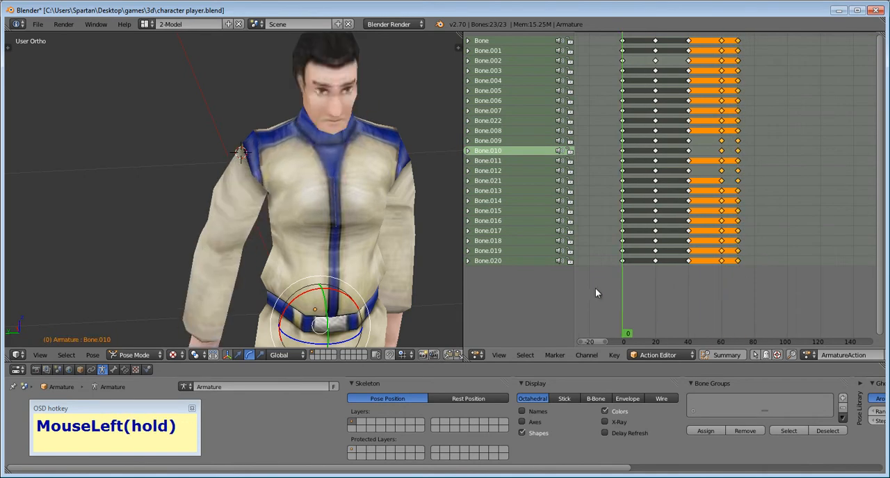
{"action": "key", "text": "alt+a"}
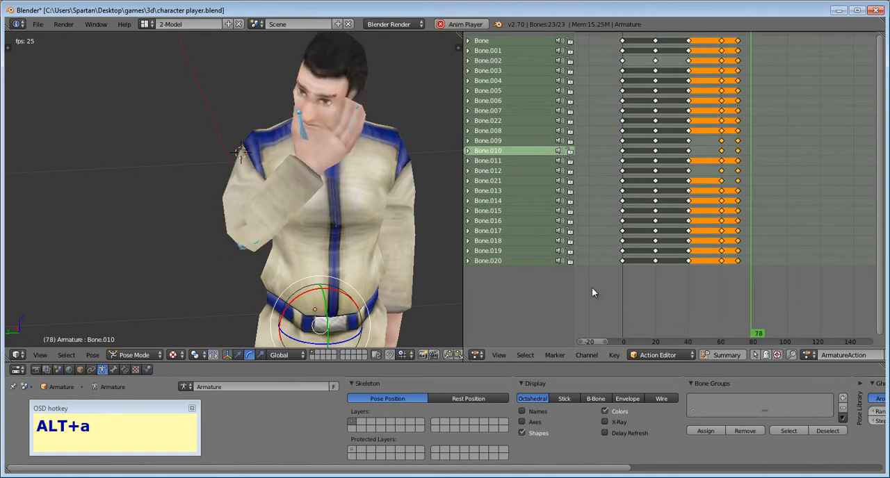
{"action": "key", "text": "Escape"}
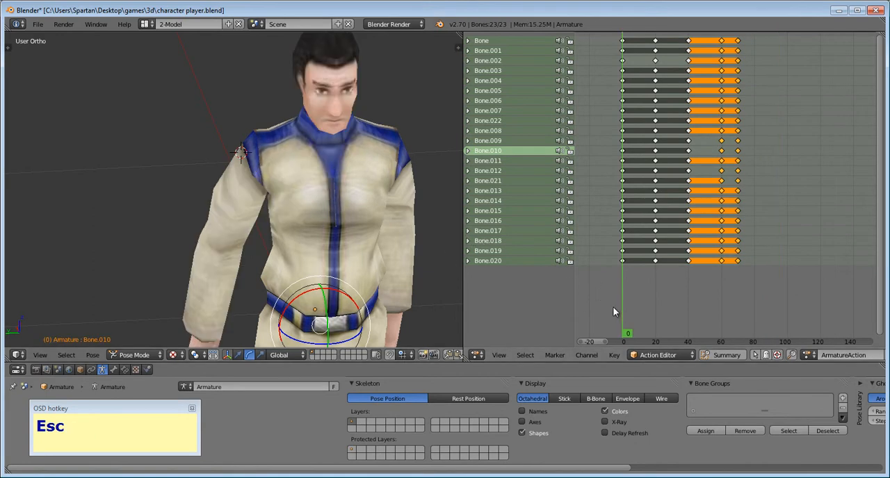
- Try rotating the right hand bone, Bone.012, at frame 78
{"action": "left_click_drag", "start_coordinate": [623, 311], "coordinate": [751, 311]}
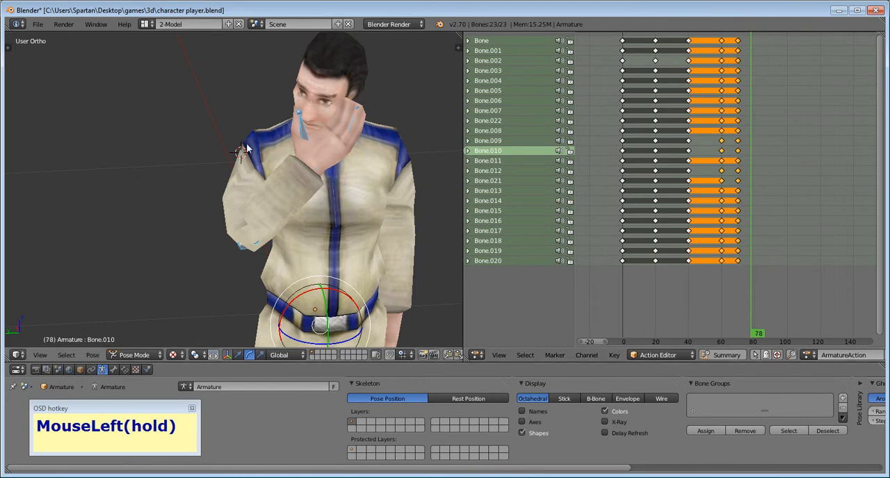
{"action": "right_click", "coordinate": [340, 127]}
{"action": "mouse_move", "coordinate": [351, 153]}
{"action": "left_mouse_down"}
{"action": "mouse_move", "coordinate": [349, 144]}
{"action": "mouse_move", "coordinate": [351, 164]}
{"action": "mouse_move", "coordinate": [351, 153]}
{"action": "mouse_move", "coordinate": [367, 155]}
{"action": "left_mouse_up"}
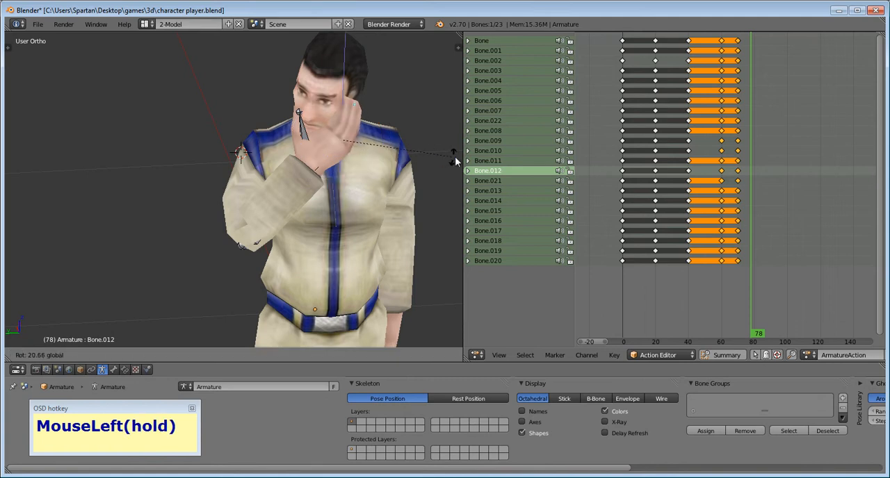
{"action": "left_click_drag", "start_coordinate": [449, 161], "coordinate": [2, 159]}
- Set the current frame to 75 and rotate the right hand bone, Bone.012, slightly
{"action": "scroll", "coordinate": [796, 307], "scroll_direction": "up", "scroll_amount": 2}
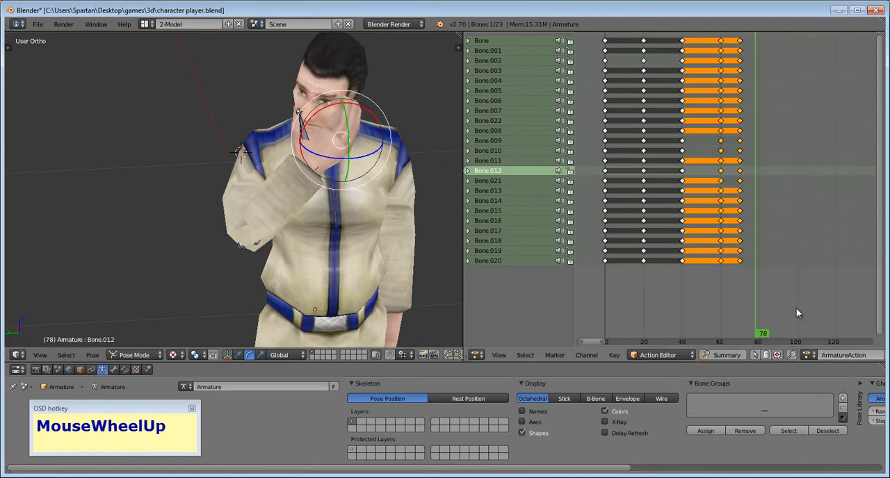
{"action": "middle_click_drag", "start_coordinate": [796, 308], "coordinate": [776, 313]}
{"action": "scroll", "coordinate": [778, 318], "scroll_direction": "up", "scroll_amount": 1}
{"action": "left_click_drag", "start_coordinate": [753, 313], "coordinate": [738, 316]}
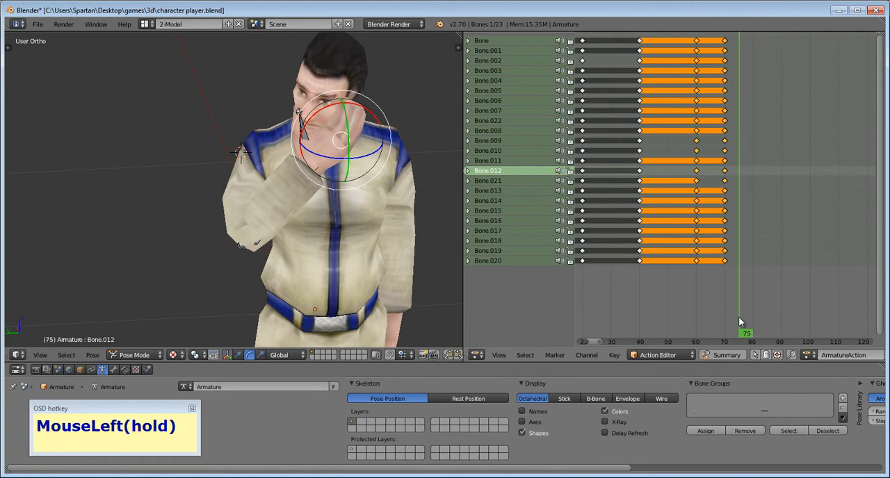
{"action": "scroll", "coordinate": [726, 320], "scroll_direction": "up", "scroll_amount": 4}
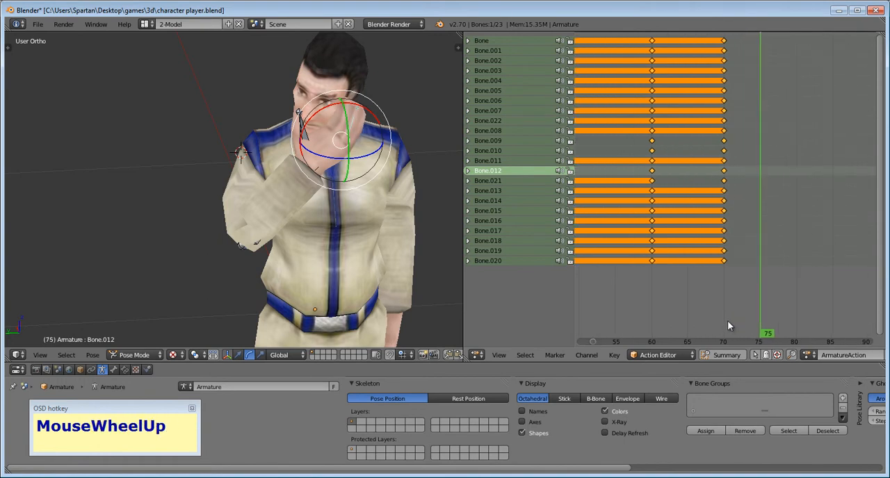
{"action": "left_click_drag", "start_coordinate": [347, 151], "coordinate": [347, 161]}
- Insert a keyframe for all of the armature's bones at frame 75
{"action": "key", "text": "a"}
{"action": "key", "text": "a"}
{"action": "key", "text": "i"}
{"action": "left_click", "coordinate": [346, 156]}
- Set the current frame to 80 and rotate the right hand bone, Bone.012, checking the hand from the side
{"action": "left_click", "coordinate": [796, 335]}
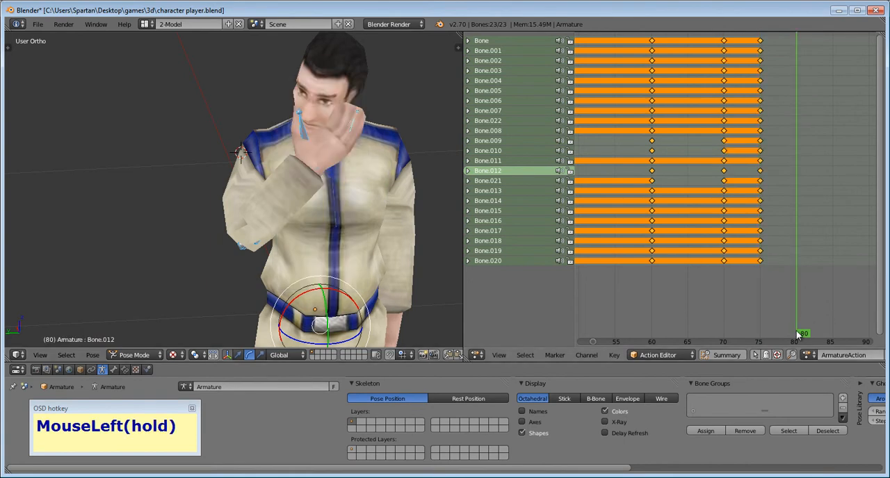
{"action": "right_click", "coordinate": [340, 137]}
{"action": "right_click", "coordinate": [349, 136]}
{"action": "left_click_drag", "start_coordinate": [349, 135], "coordinate": [350, 129]}
{"action": "middle_click_drag", "start_coordinate": [349, 129], "coordinate": [326, 188]}
{"action": "left_click_drag", "start_coordinate": [325, 188], "coordinate": [343, 186]}
{"action": "middle_click_drag", "start_coordinate": [342, 187], "coordinate": [351, 232]}
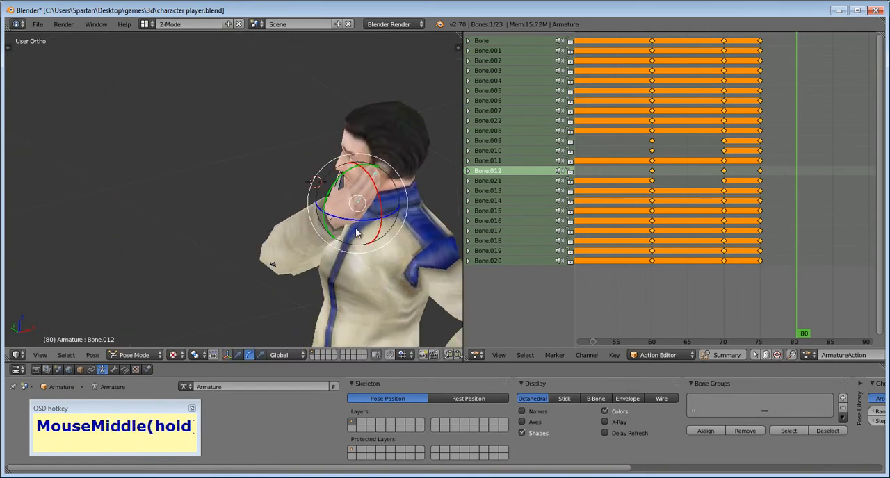
{"action": "left_click_drag", "start_coordinate": [386, 198], "coordinate": [379, 212]}
- Insert a keyframe for all of the armature's bones at frame 80
{"action": "key", "text": "a"}
{"action": "key", "text": "a"}
{"action": "key", "text": "a"}
{"action": "key", "text": "a"}
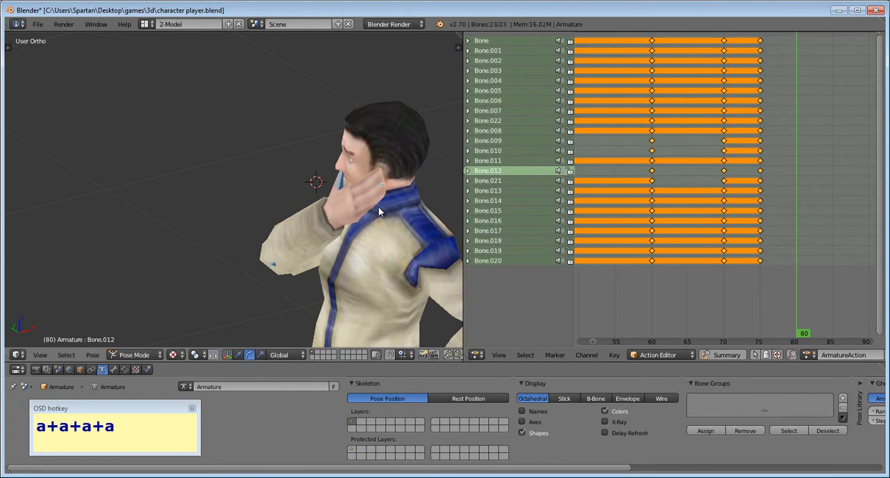
{"action": "key", "text": "i"}
{"action": "left_click", "coordinate": [378, 207]}
- Play the animation from frame 0 to review the hand movement keyed through frame 80
{"action": "middle_click_drag", "start_coordinate": [378, 206], "coordinate": [451, 216]}
{"action": "scroll", "coordinate": [717, 317], "scroll_direction": "down", "scroll_amount": 5}
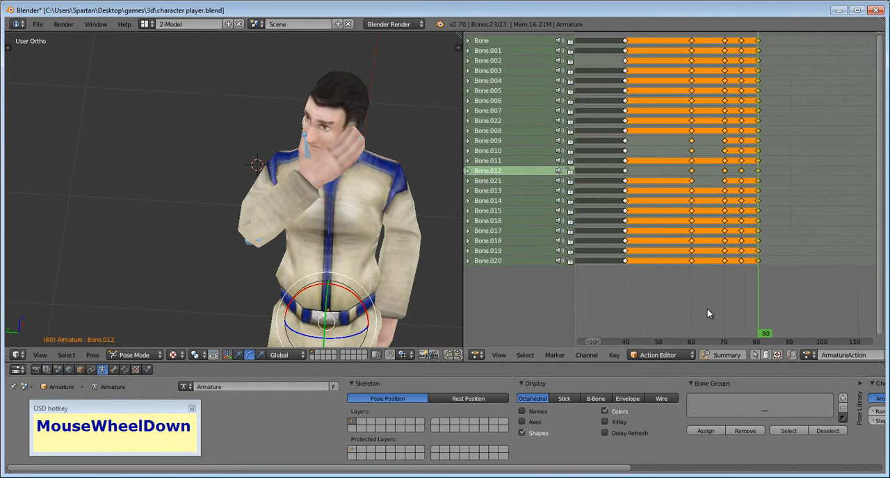
{"action": "scroll", "coordinate": [708, 304], "scroll_direction": "down", "scroll_amount": 2}
{"action": "left_click_drag", "start_coordinate": [709, 304], "coordinate": [597, 293]}
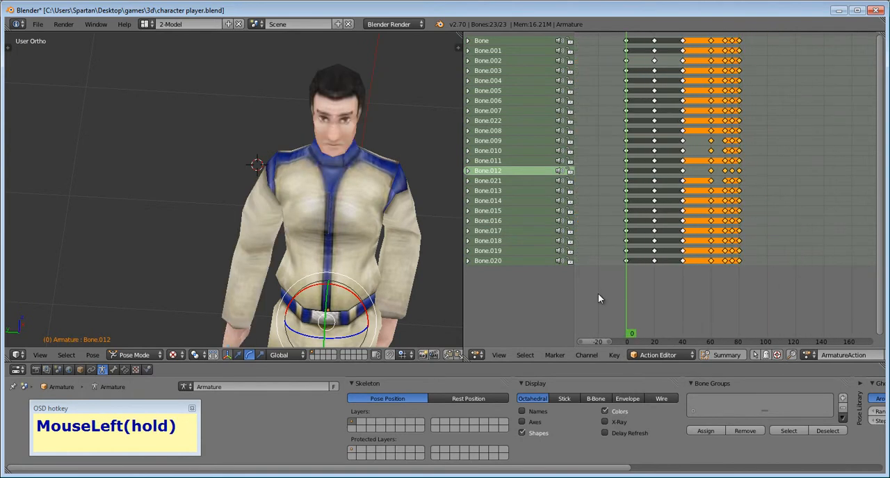
{"action": "key", "text": "alt+a"}
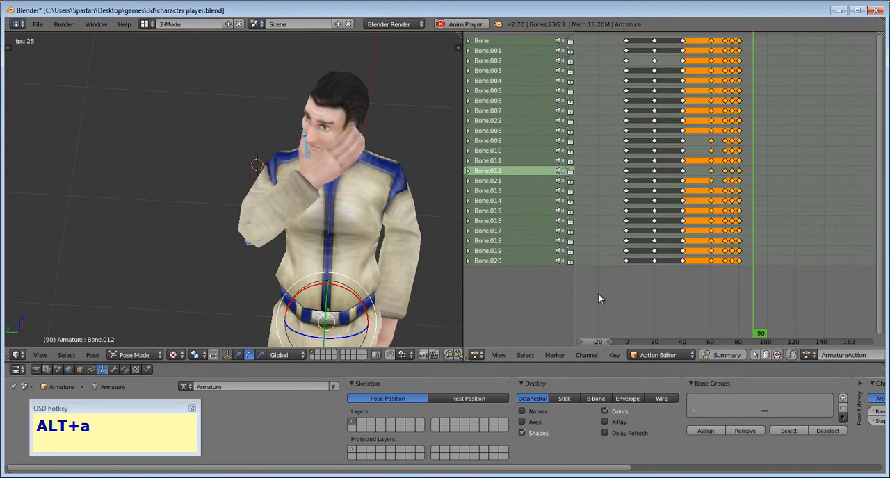
{"action": "key", "text": "Escape"}
- Set the current frame to 85 and rotate the right hand bone, Bone.012, in front of the face
{"action": "scroll", "coordinate": [754, 321], "scroll_direction": "up", "scroll_amount": 6}
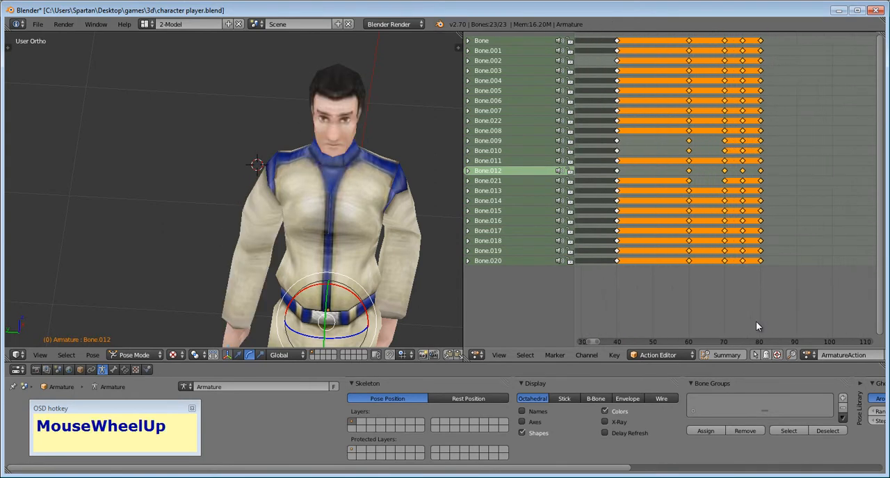
{"action": "scroll", "coordinate": [802, 323], "scroll_direction": "up", "scroll_amount": 4}
{"action": "middle_click_drag", "start_coordinate": [805, 319], "coordinate": [701, 312]}
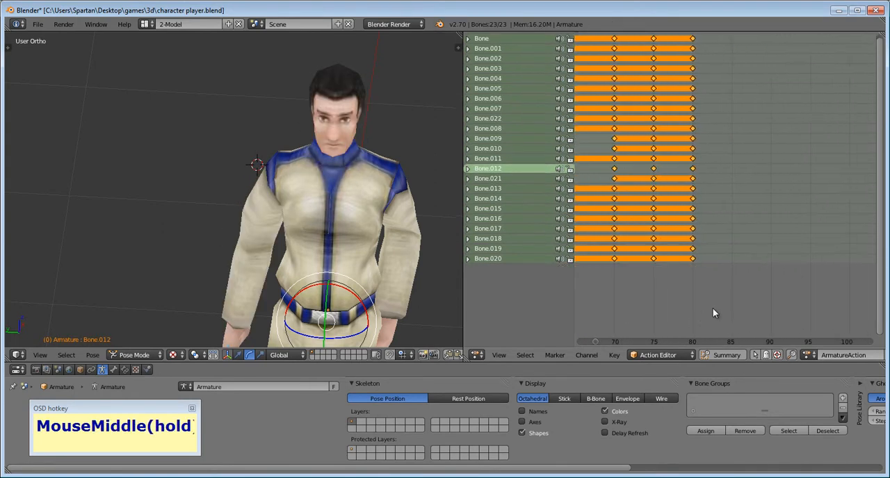
{"action": "left_click", "coordinate": [731, 312]}
{"action": "middle_click_drag", "start_coordinate": [234, 198], "coordinate": [280, 148]}
{"action": "right_click", "coordinate": [319, 129]}
{"action": "scroll", "coordinate": [322, 132], "scroll_direction": "up", "scroll_amount": 2}
{"action": "left_click_drag", "start_coordinate": [390, 146], "coordinate": [388, 150]}
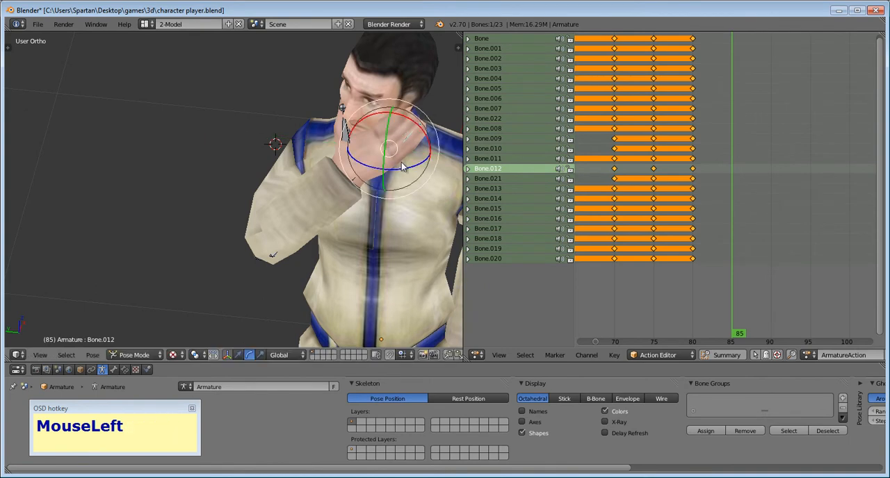
{"action": "mouse_move", "coordinate": [348, 167]}
{"action": "middle_mouse_down"}
{"action": "mouse_move", "coordinate": [389, 179]}
{"action": "mouse_move", "coordinate": [398, 169]}
{"action": "mouse_move", "coordinate": [360, 164]}
{"action": "middle_mouse_up"}
- Insert a keyframe for all of the armature's bones at frame 85
{"action": "key", "text": "a"}
{"action": "key", "text": "a"}
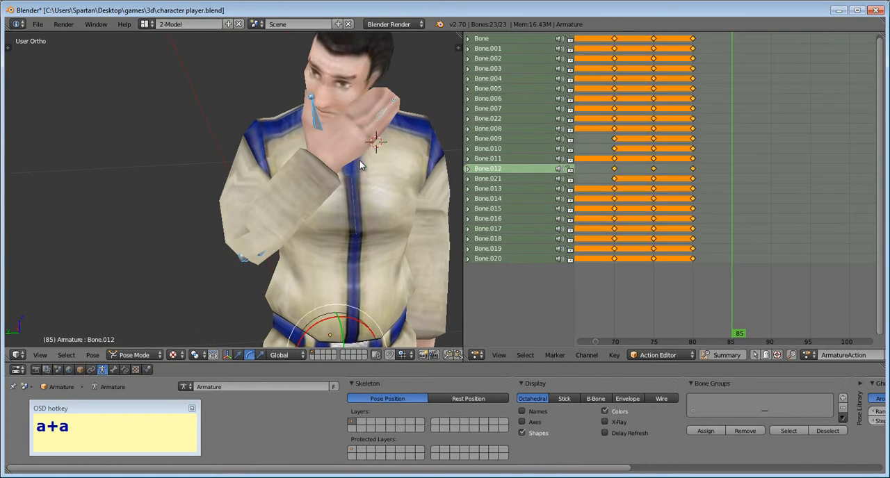
{"action": "key", "text": "i"}
{"action": "left_click", "coordinate": [359, 162]}
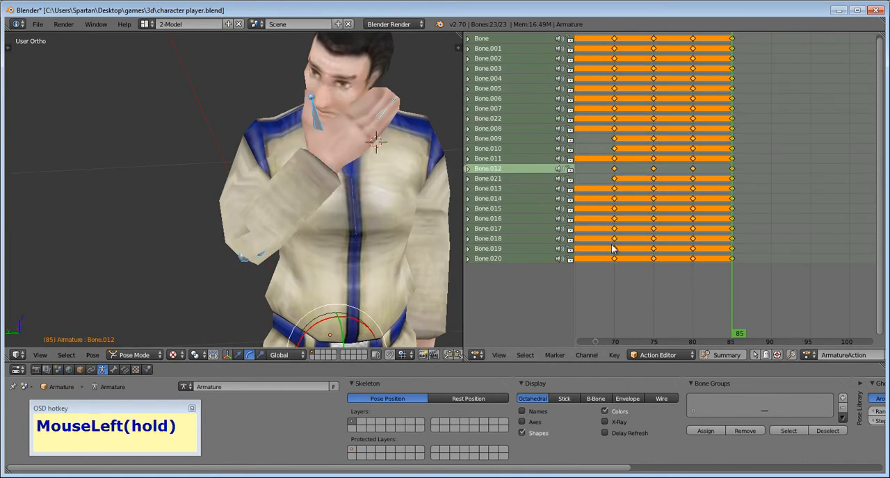
- Rotate the right hand bone, Bone.012, at frame 90 and keyframe all of the armature's bones there
{"action": "left_click", "coordinate": [771, 328]}
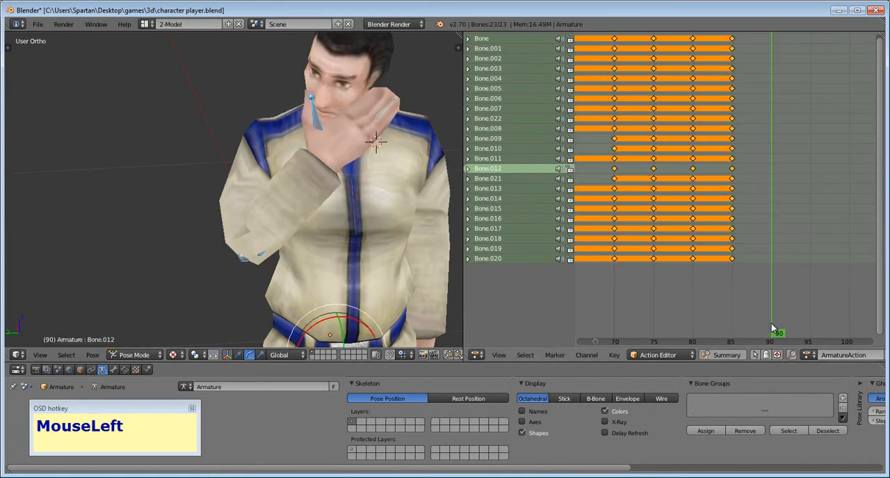
{"action": "right_click", "coordinate": [369, 130]}
{"action": "left_click_drag", "start_coordinate": [368, 130], "coordinate": [366, 116]}
{"action": "key", "text": "a"}
{"action": "key", "text": "a"}
{"action": "key", "text": "i"}
{"action": "left_click", "coordinate": [367, 114]}
- Deselect all keyframes in the Action Editor and play the animation from frame 0
{"action": "scroll", "coordinate": [686, 292], "scroll_direction": "down", "scroll_amount": 6}
{"action": "scroll", "coordinate": [677, 300], "scroll_direction": "down", "scroll_amount": 3}
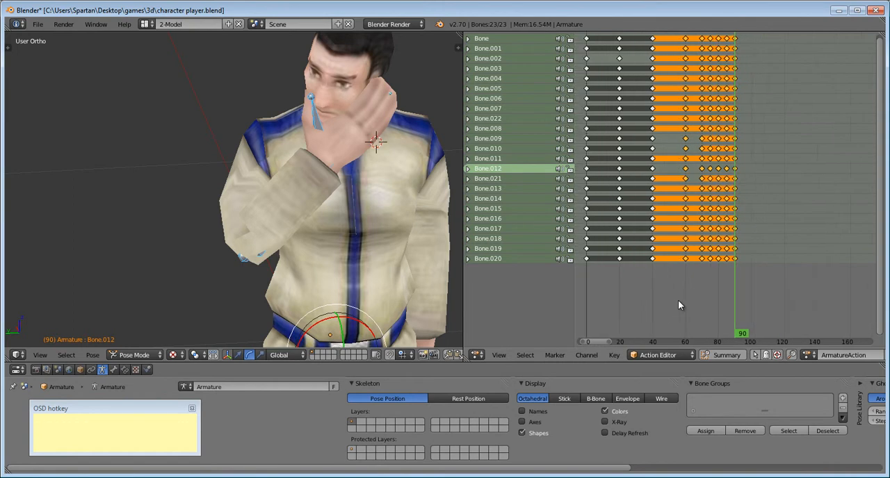
{"action": "key", "text": "a"}
{"action": "left_click", "coordinate": [626, 305]}
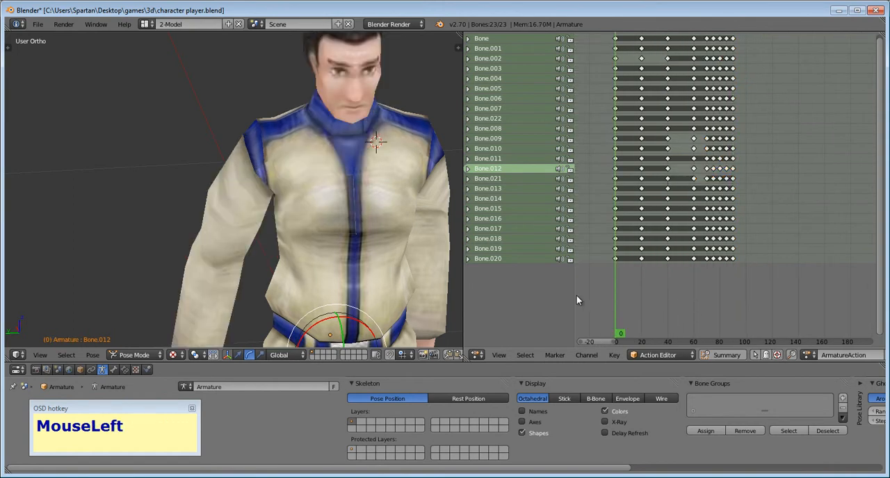
{"action": "key", "text": "alt+a"}
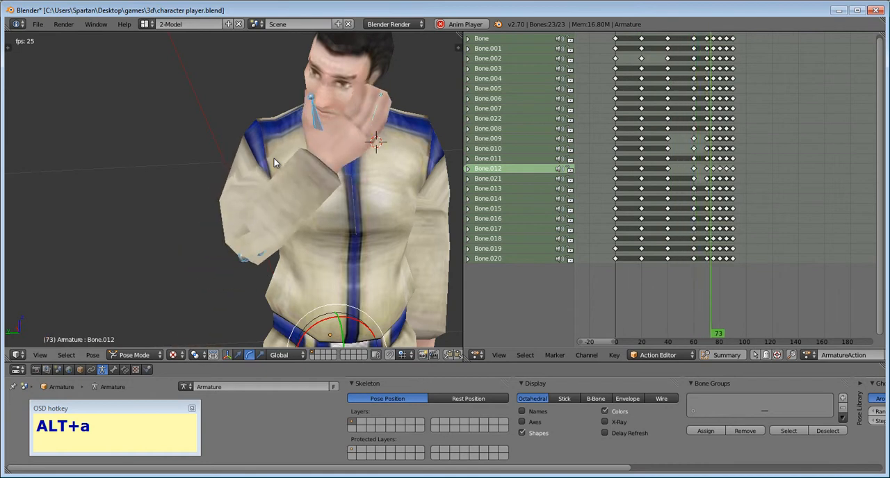
{"action": "key", "text": "Escape"}
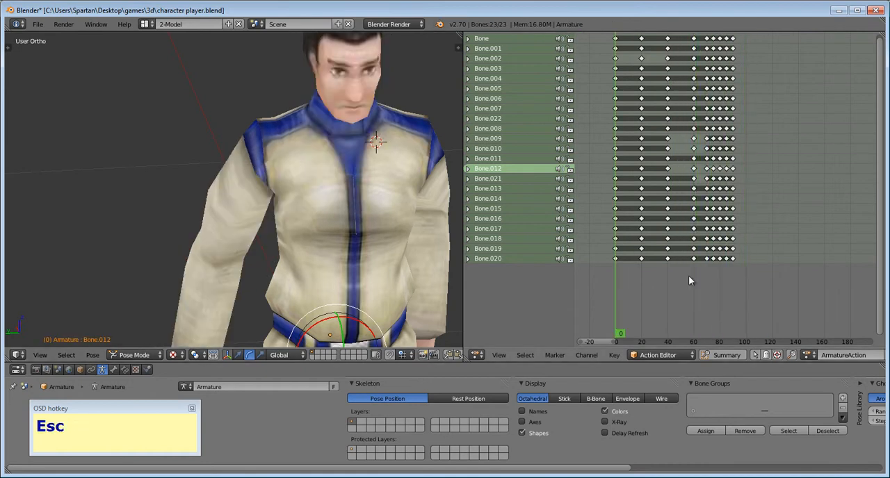
- Set the current frame to 100 and rotate the right forearm bone, Bone.010, down away from the face
{"action": "left_click_drag", "start_coordinate": [751, 315], "coordinate": [743, 311]}
{"action": "scroll", "coordinate": [743, 311], "scroll_direction": "up", "scroll_amount": 6}
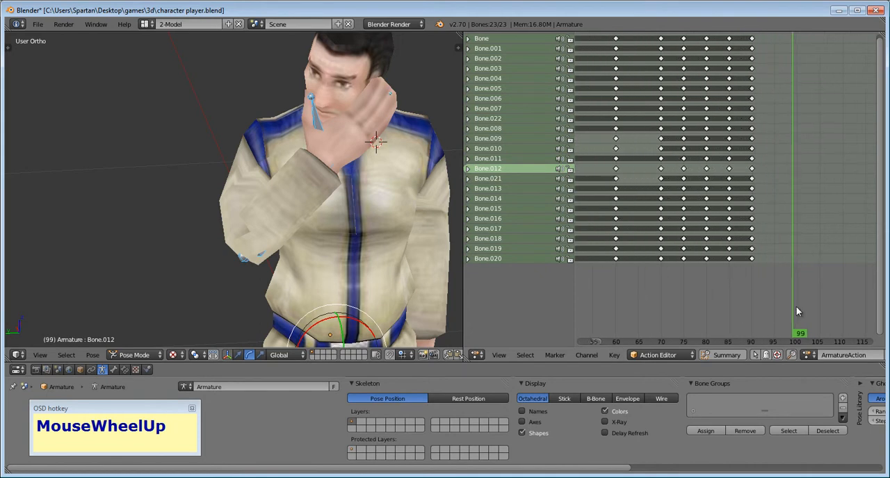
{"action": "scroll", "coordinate": [778, 317], "scroll_direction": "up", "scroll_amount": 1}
{"action": "left_click", "coordinate": [809, 318]}
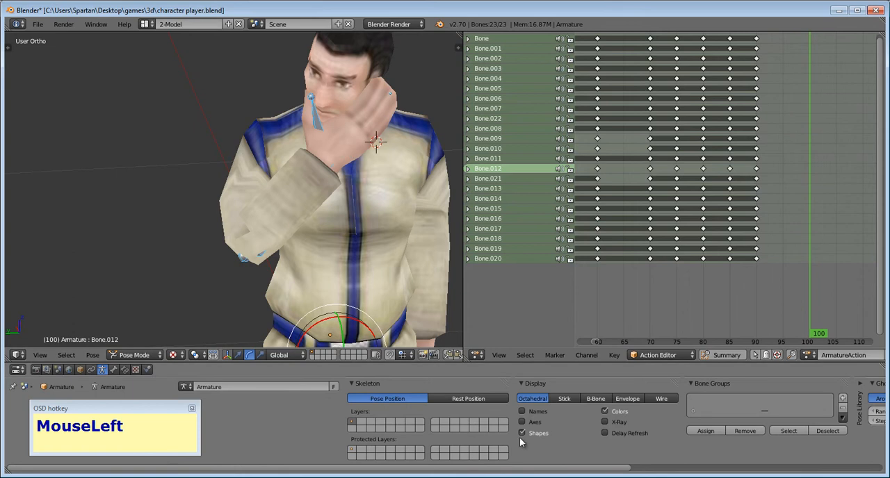
{"action": "left_click", "coordinate": [597, 421]}
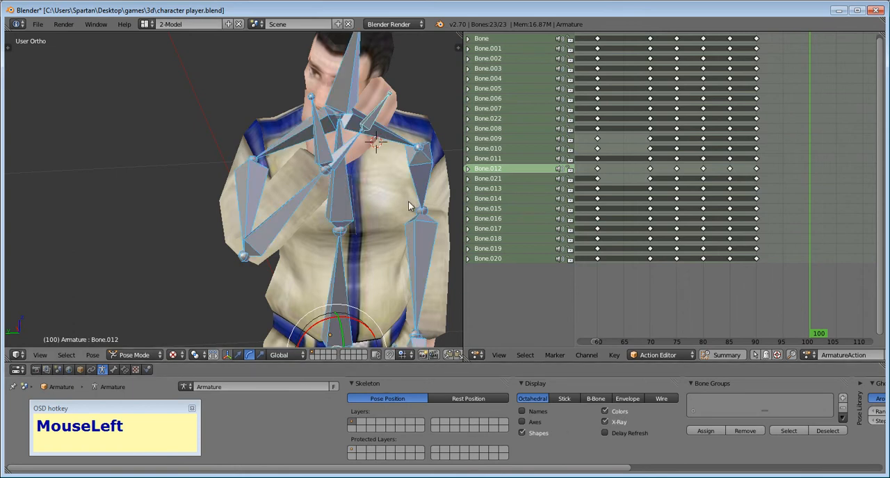
{"action": "left_click", "coordinate": [604, 421]}
{"action": "right_click", "coordinate": [299, 210]}
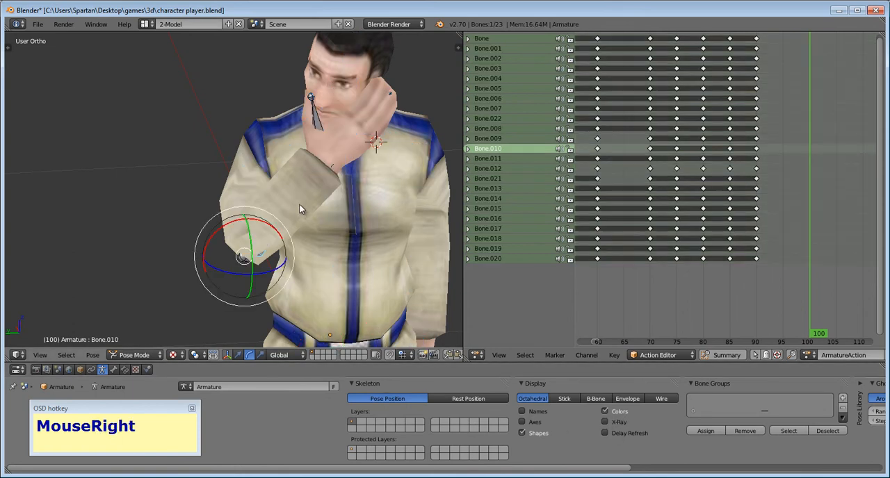
{"action": "left_click_drag", "start_coordinate": [269, 273], "coordinate": [221, 305]}
{"action": "key", "text": "ctrl+z"}
{"action": "scroll", "coordinate": [311, 286], "scroll_direction": "down", "scroll_amount": 2}
{"action": "middle_click_drag", "start_coordinate": [311, 286], "coordinate": [201, 212]}
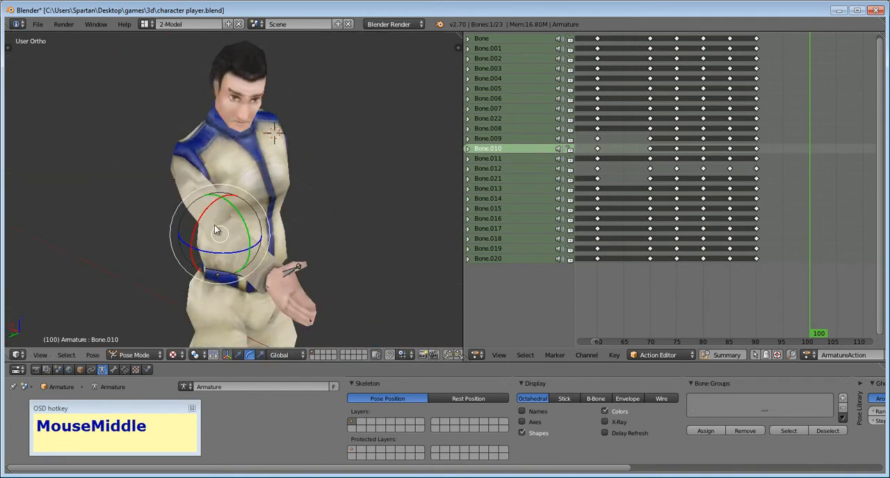
- Rotate the right upper-arm bone, Bone.009, down so the arm hangs beside the body at frame 100
{"action": "right_click", "coordinate": [201, 206]}
{"action": "left_click_drag", "start_coordinate": [200, 175], "coordinate": [208, 201]}
{"action": "middle_click_drag", "start_coordinate": [209, 202], "coordinate": [164, 207]}
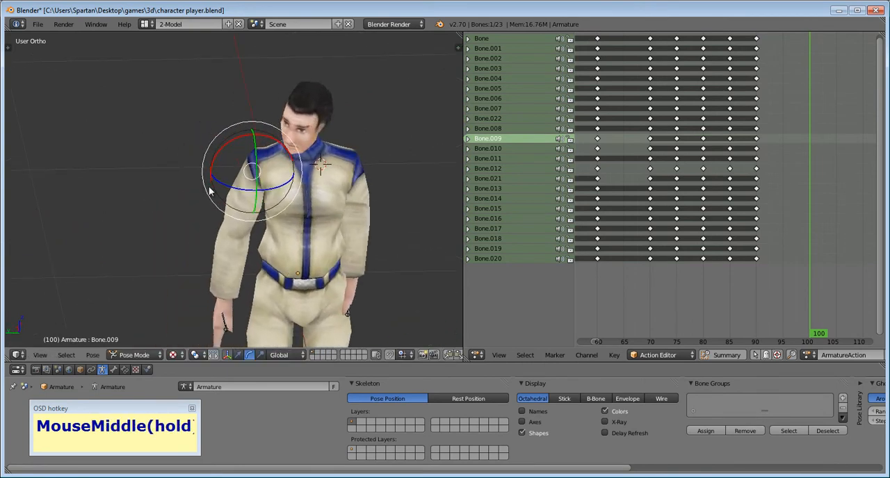
- Rotate the right upper-arm bone, Bone.009, closer to the body and keyframe all of the armature's bones at frame 100
{"action": "key", "text": "a"}
{"action": "key", "text": "a"}
{"action": "right_click", "coordinate": [241, 205]}
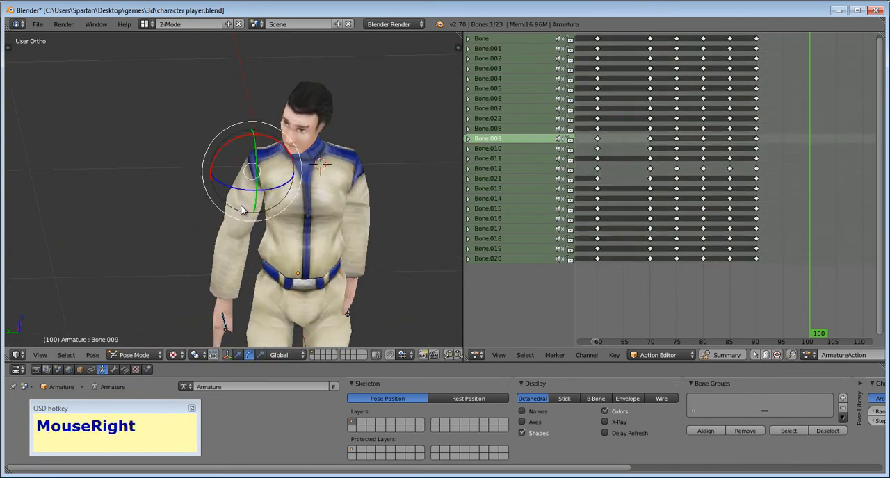
{"action": "left_click_drag", "start_coordinate": [222, 146], "coordinate": [223, 153]}
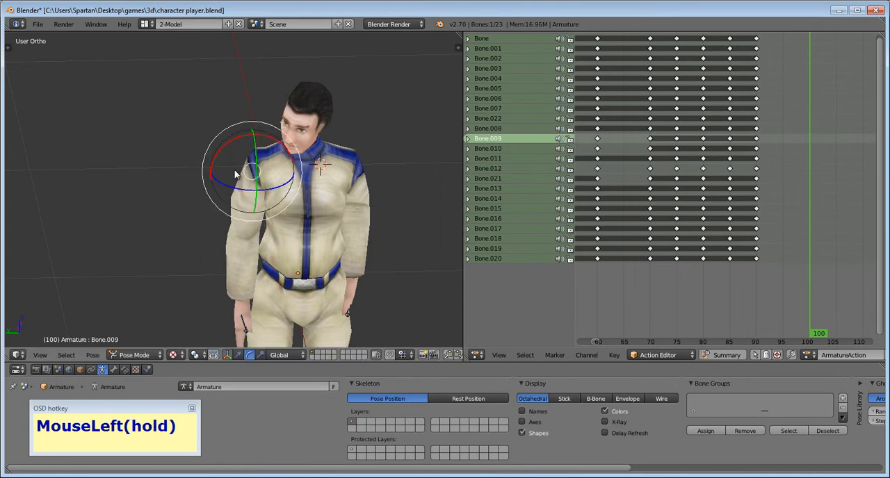
{"action": "key", "text": "a"}
{"action": "key", "text": "a"}
{"action": "key", "text": "i"}
{"action": "left_click", "coordinate": [260, 198]}
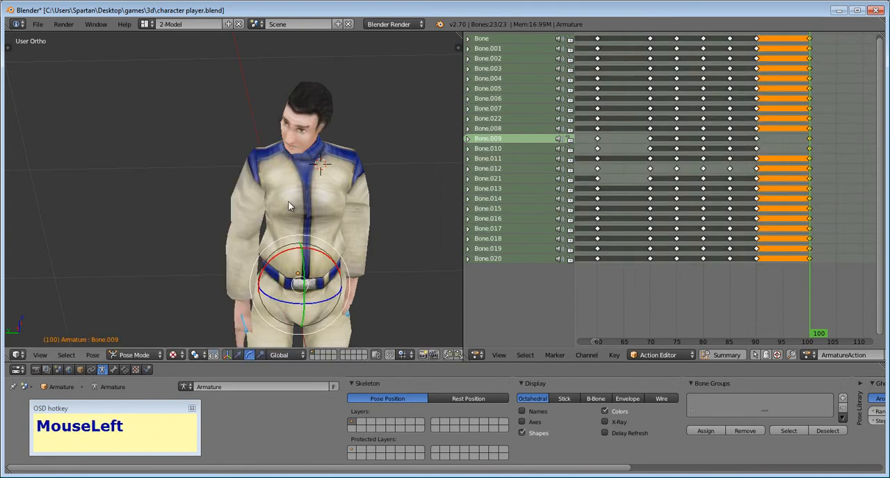
- Play the animation from frame 0 to check the arm's return, and stop it
{"action": "scroll", "coordinate": [727, 294], "scroll_direction": "down", "scroll_amount": 4}
{"action": "scroll", "coordinate": [726, 294], "scroll_direction": "down", "scroll_amount": 3}
{"action": "left_click", "coordinate": [627, 298]}
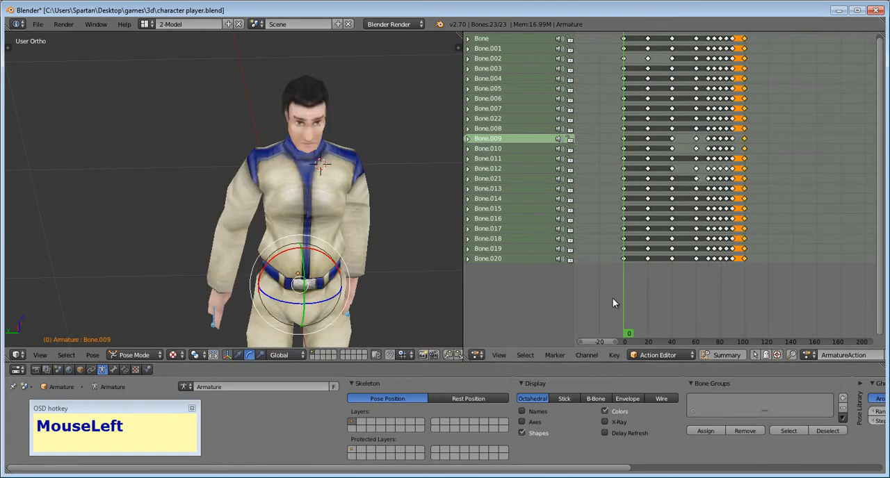
{"action": "key", "text": "alt+a"}
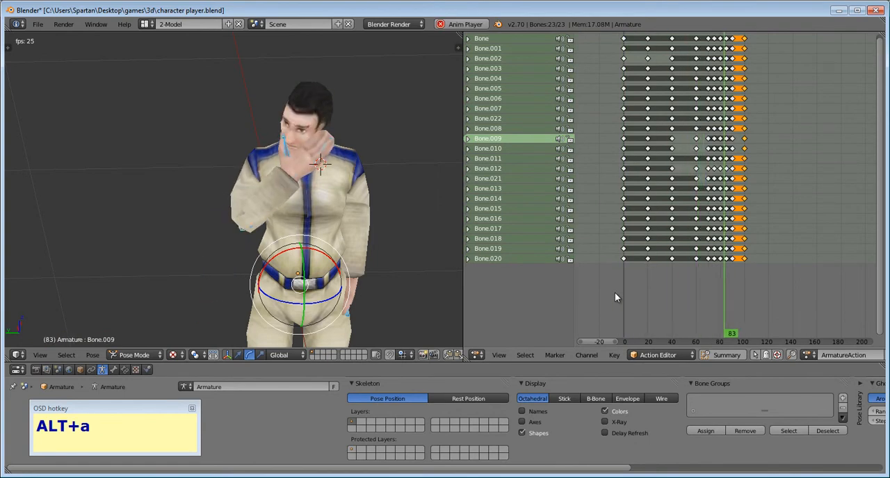
{"action": "key", "text": "Escape"}
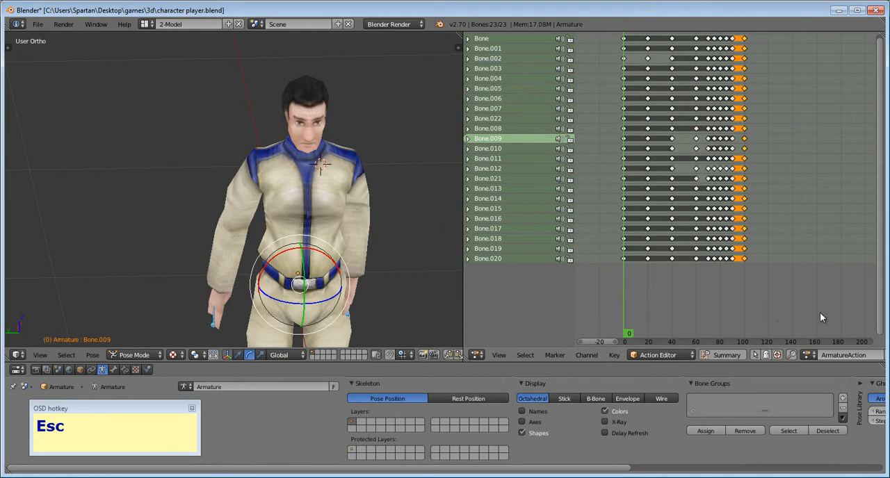
- Move all bones' last keyframes from frame 100 to frame 110 to slow the arm's return
{"action": "scroll", "coordinate": [750, 305], "scroll_direction": "up", "scroll_amount": 2}
{"action": "middle_click_drag", "start_coordinate": [749, 306], "coordinate": [729, 328]}
{"action": "key", "text": "a"}
{"action": "left_click_drag", "start_coordinate": [791, 321], "coordinate": [735, 23]}
{"action": "scroll", "coordinate": [757, 273], "scroll_direction": "up", "scroll_amount": 3}
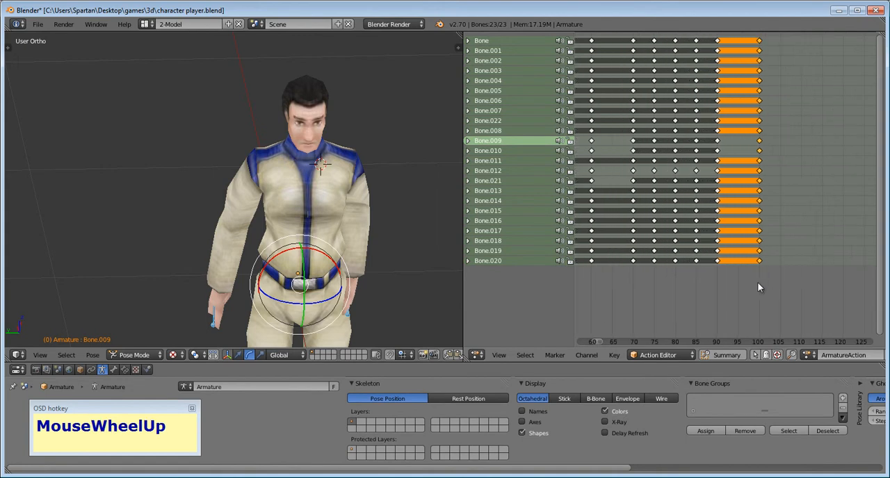
{"action": "scroll", "coordinate": [749, 283], "scroll_direction": "up", "scroll_amount": 2}
{"action": "middle_click_drag", "start_coordinate": [746, 285], "coordinate": [668, 303]}
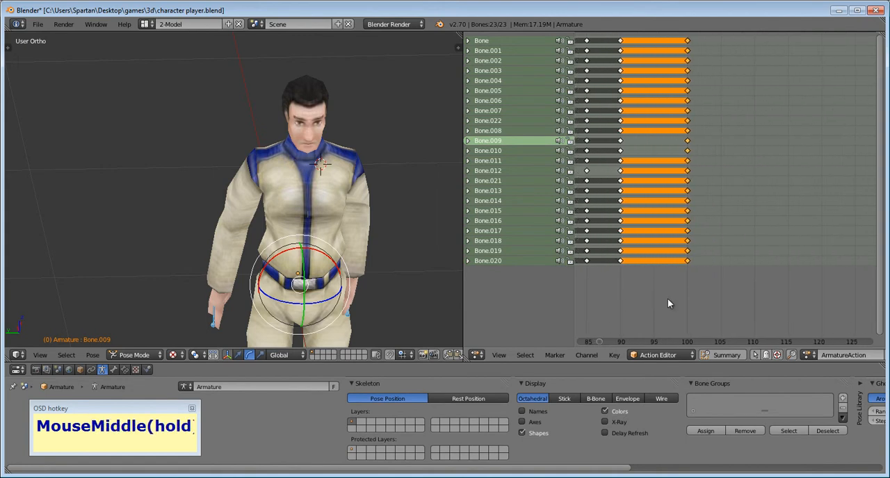
{"action": "key", "text": "g"}
{"action": "key", "text": "x"}
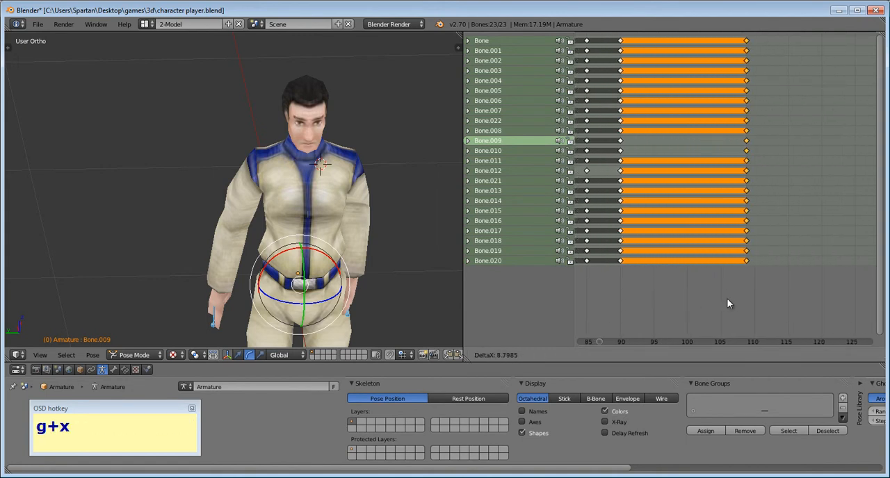
{"action": "left_click", "coordinate": [733, 300]}
- Play the animation from frame 0 to check the slower arm return, and stop it
{"action": "scroll", "coordinate": [691, 291], "scroll_direction": "down", "scroll_amount": 3}
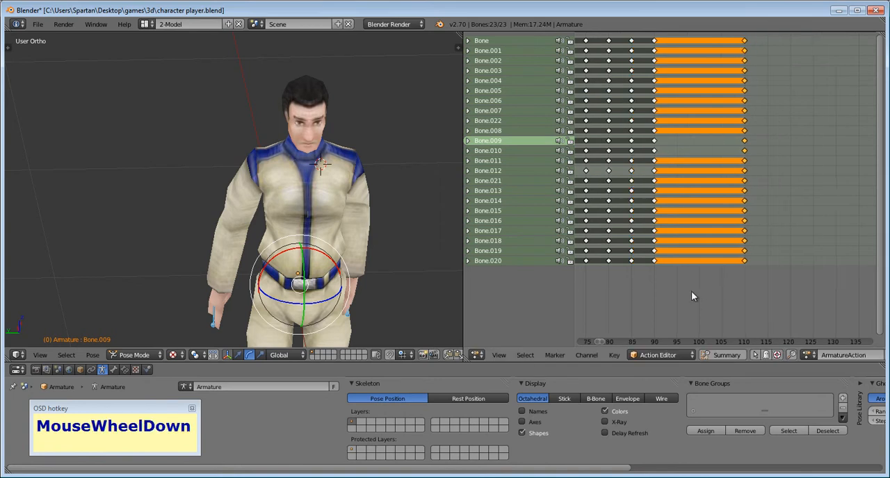
{"action": "scroll", "coordinate": [690, 291], "scroll_direction": "down", "scroll_amount": 1}
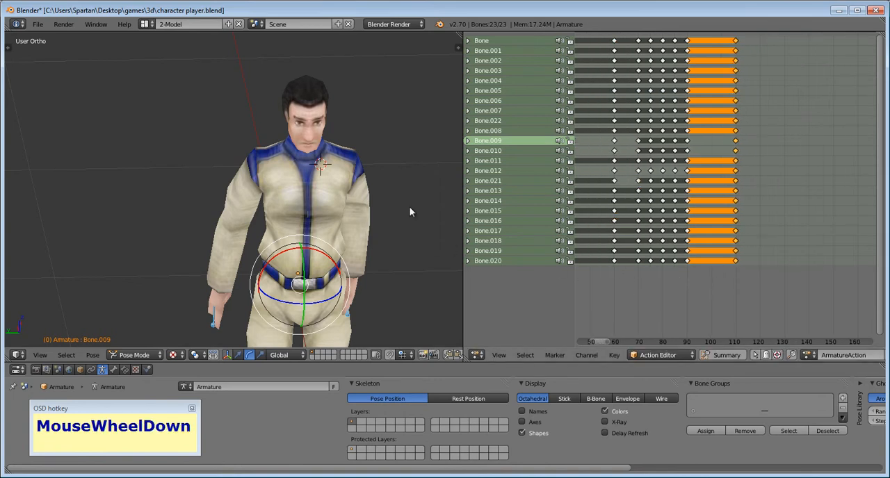
{"action": "scroll", "coordinate": [684, 292], "scroll_direction": "down", "scroll_amount": 3}
{"action": "key", "text": "alt+a"}
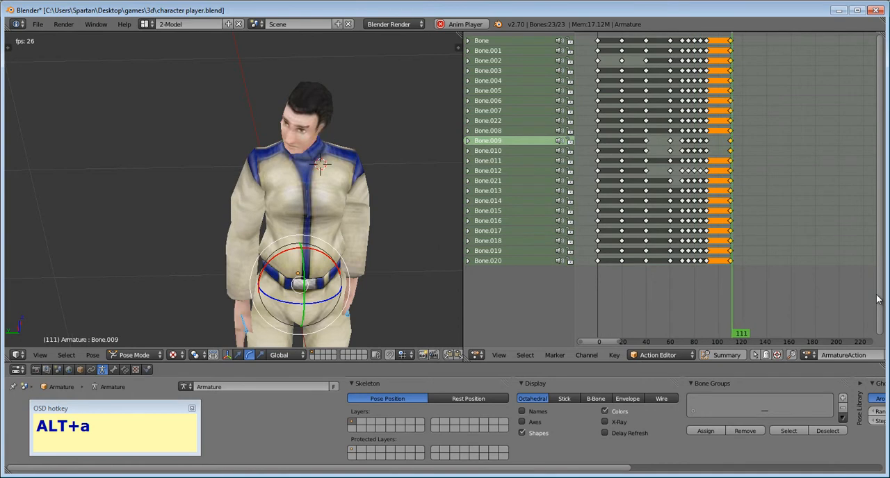
{"action": "key", "text": "Escape"}
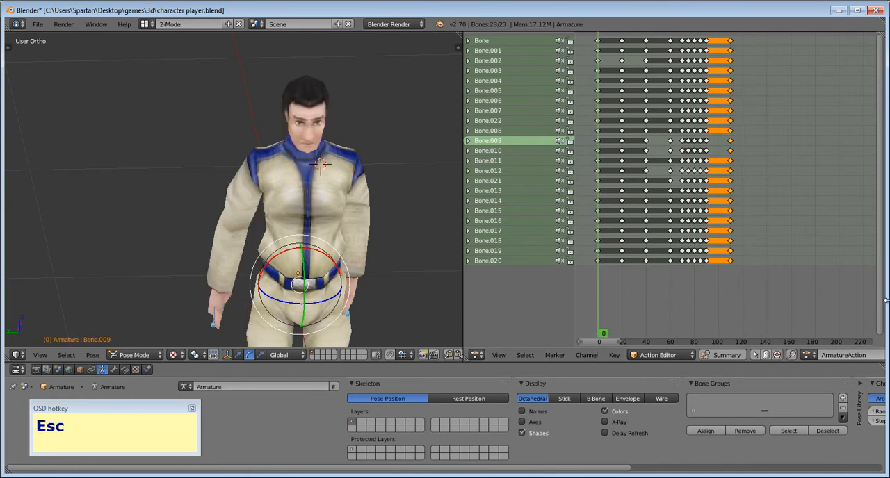
- Set the current frame to 120 and select the right hand bone, Bone.012
{"action": "scroll", "coordinate": [728, 300], "scroll_direction": "up", "scroll_amount": 2}
{"action": "scroll", "coordinate": [730, 302], "scroll_direction": "up", "scroll_amount": 2}
{"action": "left_click_drag", "start_coordinate": [643, 300], "coordinate": [746, 324]}
{"action": "left_click_drag", "start_coordinate": [757, 323], "coordinate": [794, 322]}
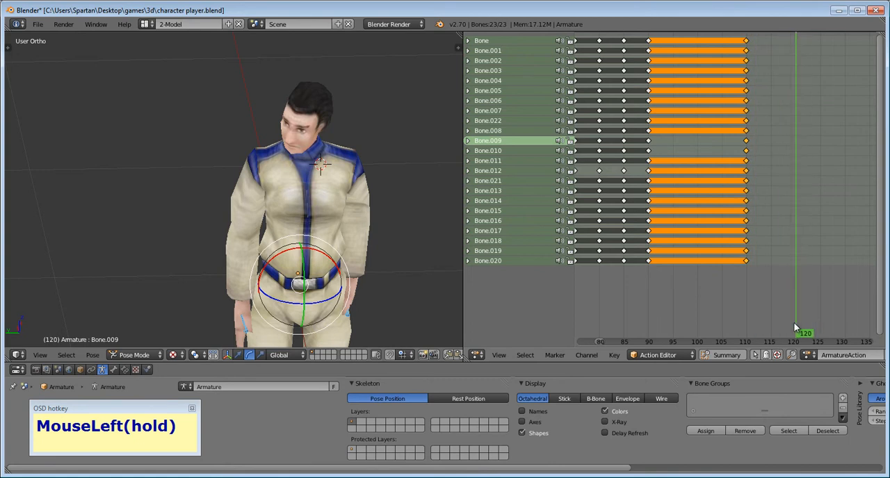
{"action": "middle_click_drag", "start_coordinate": [303, 264], "coordinate": [312, 285]}
{"action": "middle_click_drag", "start_coordinate": [312, 285], "coordinate": [344, 214], "text": "shift"}
{"action": "right_click", "coordinate": [240, 240]}
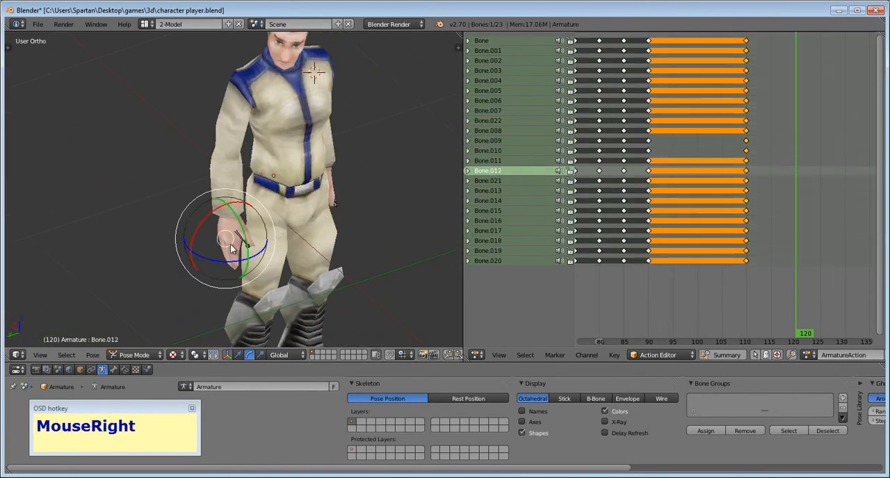
- Compare the character's pose at frame 0 with the pose at the end of the animation
{"action": "scroll", "coordinate": [620, 242], "scroll_direction": "down", "scroll_amount": 8}
{"action": "scroll", "coordinate": [621, 242], "scroll_direction": "down", "scroll_amount": 2}
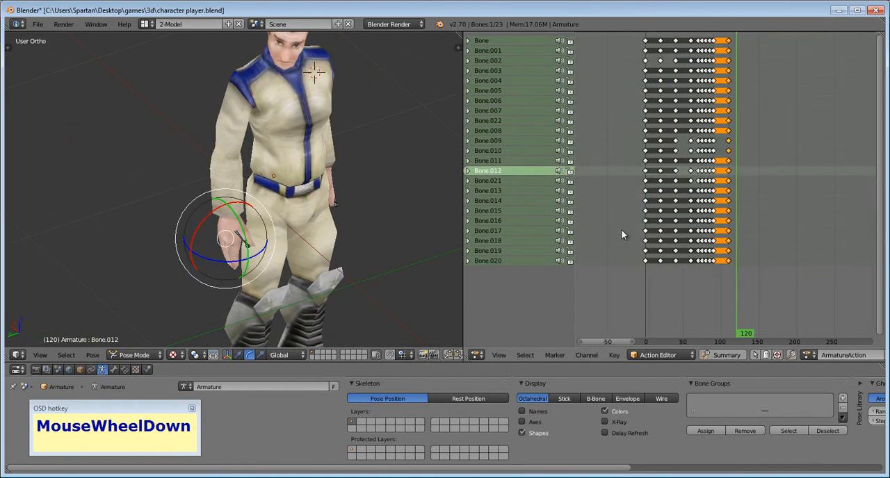
{"action": "middle_click_drag", "start_coordinate": [623, 236], "coordinate": [610, 258], "text": "shift"}
{"action": "left_click", "coordinate": [644, 282]}
{"action": "left_click", "coordinate": [635, 220]}
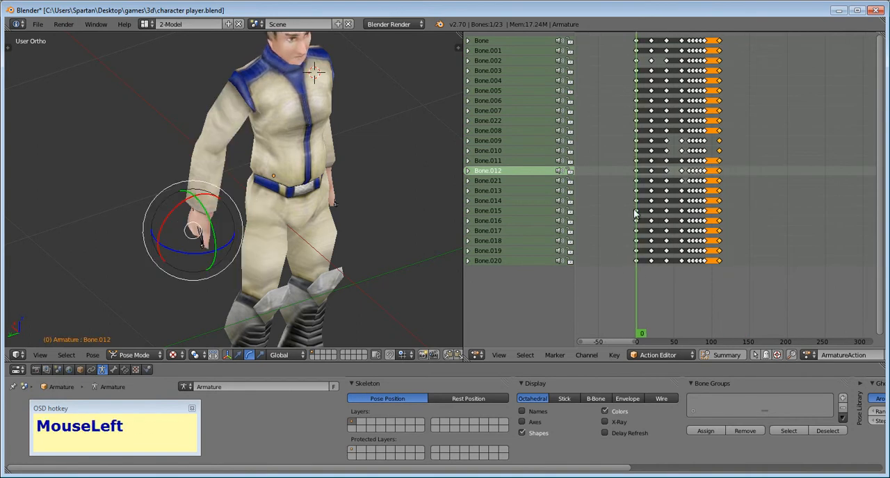
{"action": "middle_click_drag", "start_coordinate": [693, 191], "coordinate": [692, 209], "text": "shift"}
{"action": "scroll", "coordinate": [692, 212], "scroll_direction": "down", "scroll_amount": 3}
{"action": "left_click", "coordinate": [644, 267]}
{"action": "left_click", "coordinate": [733, 290]}
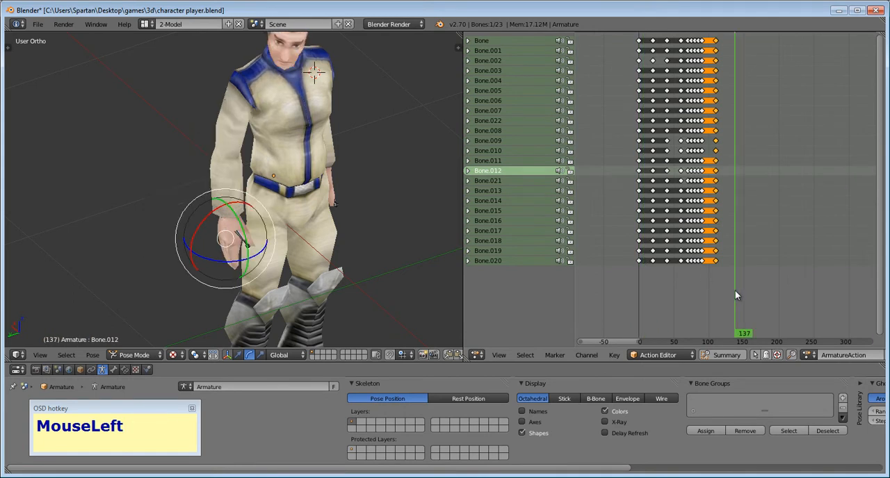
- Deselect the end keyframes and select all bones' keyframes at frame 0
{"action": "key", "text": "a"}
{"action": "left_click_drag", "start_coordinate": [647, 280], "coordinate": [638, 244]}
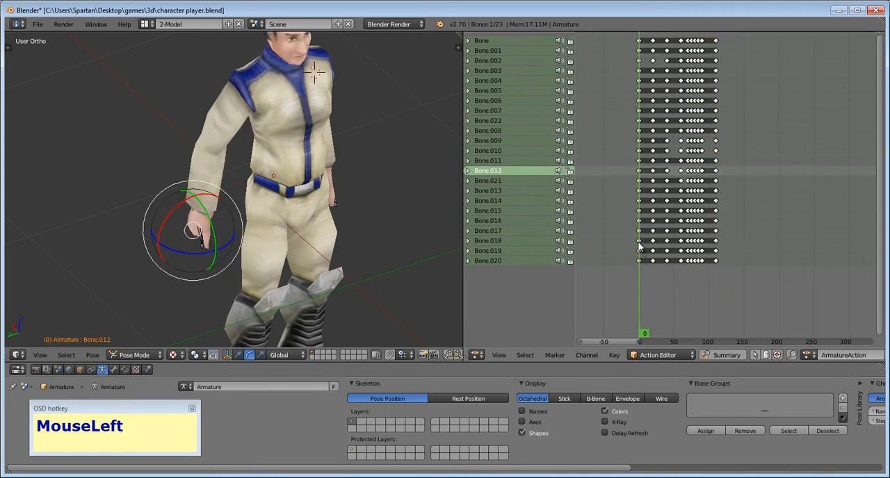
{"action": "right_click", "coordinate": [643, 271]}
{"action": "middle_click_drag", "start_coordinate": [683, 287], "coordinate": [644, 221], "text": "shift"}
{"action": "scroll", "coordinate": [611, 104], "scroll_direction": "up", "scroll_amount": 1}
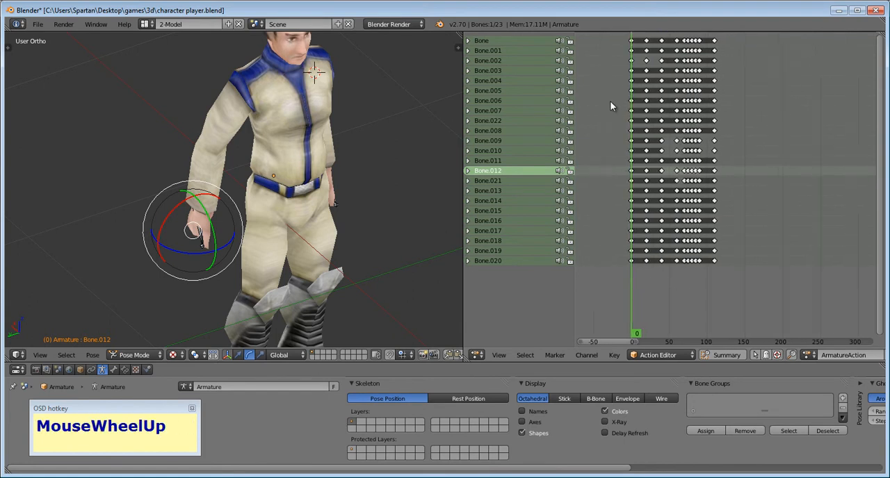
{"action": "right_click", "coordinate": [631, 41]}
{"action": "right_click", "coordinate": [632, 51], "text": "shift"}
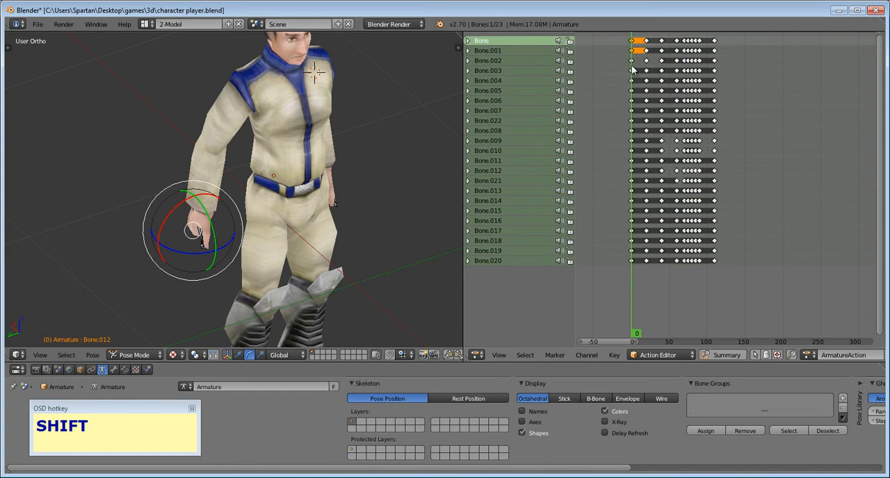
{"action": "key", "text": "shift+b"}
{"action": "left_click_drag", "start_coordinate": [643, 267], "coordinate": [617, 66]}
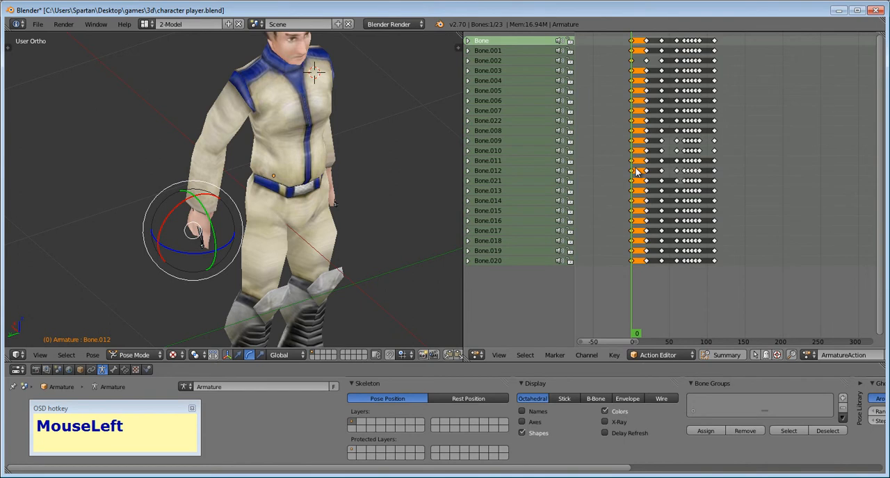
- Duplicate the selected starting-pose keyframes and place the copies at frame 120
{"action": "key", "text": "shift+d"}
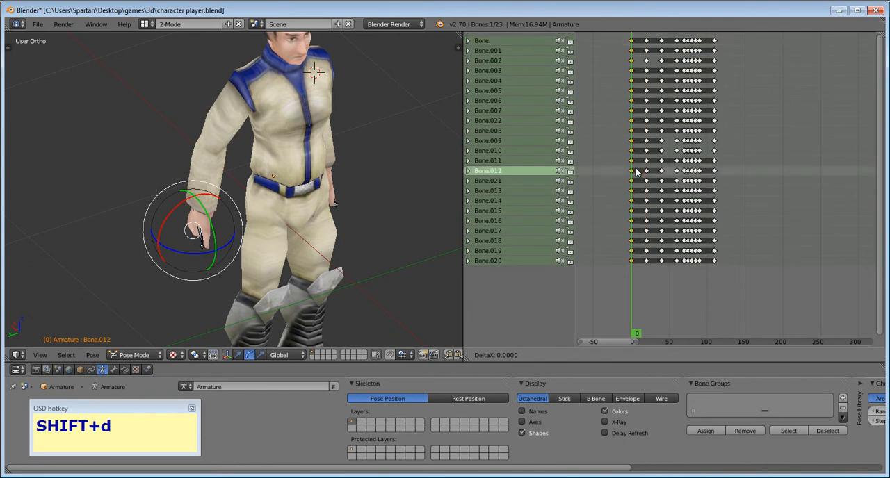
{"action": "key", "text": "g"}
{"action": "key", "text": "x"}
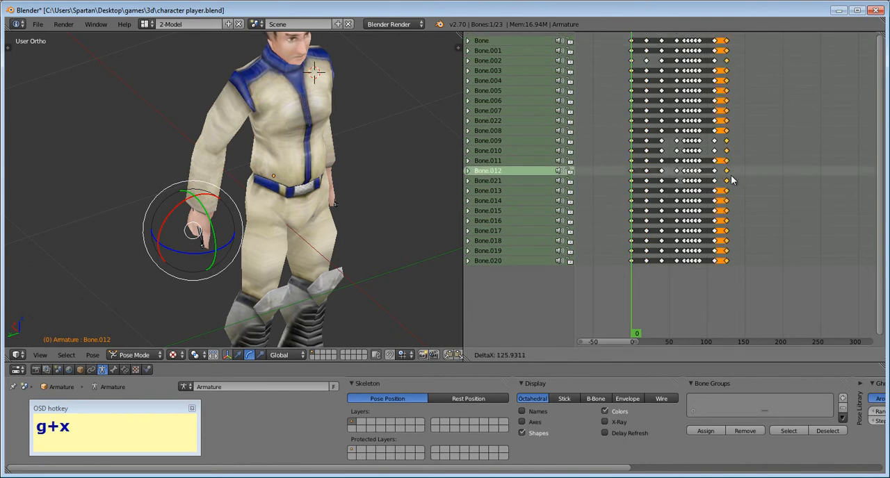
{"action": "left_click", "coordinate": [733, 175]}
{"action": "scroll", "coordinate": [760, 210], "scroll_direction": "up", "scroll_amount": 5}
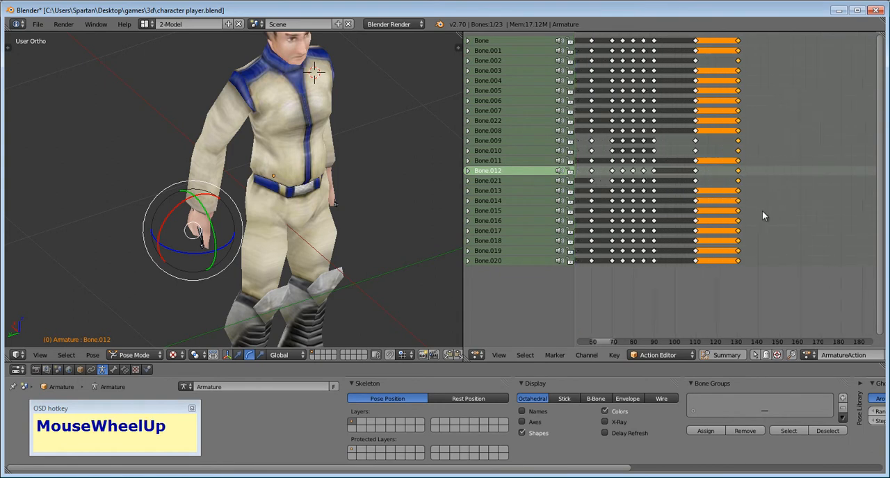
{"action": "key", "text": "g"}
{"action": "key", "text": "x"}
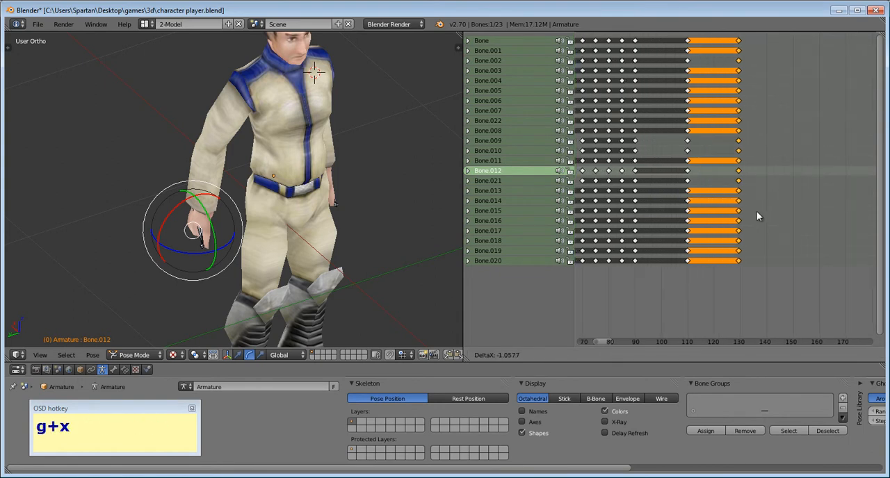
{"action": "left_click", "coordinate": [735, 214]}
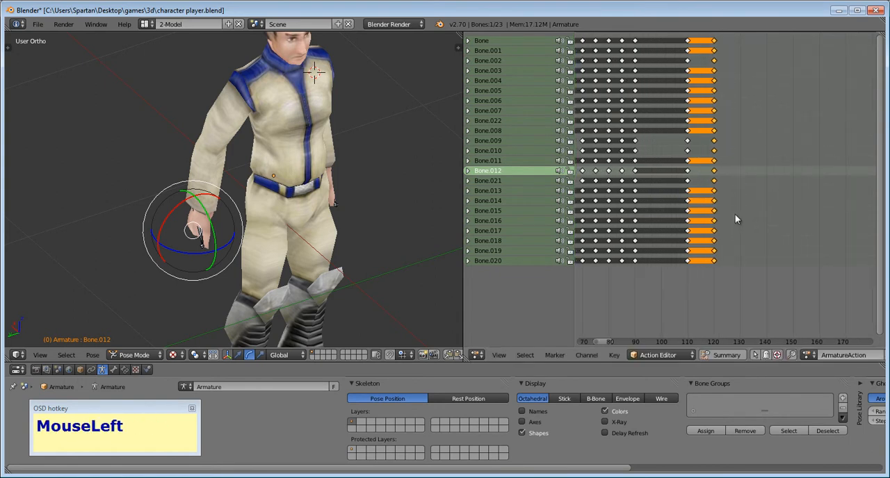
- Deselect all keyframes and play the animation from frame 0 to check the return to the starting pose
{"action": "scroll", "coordinate": [709, 233], "scroll_direction": "down", "scroll_amount": 4}
{"action": "scroll", "coordinate": [713, 235], "scroll_direction": "down", "scroll_amount": 2}
{"action": "left_click", "coordinate": [638, 281]}
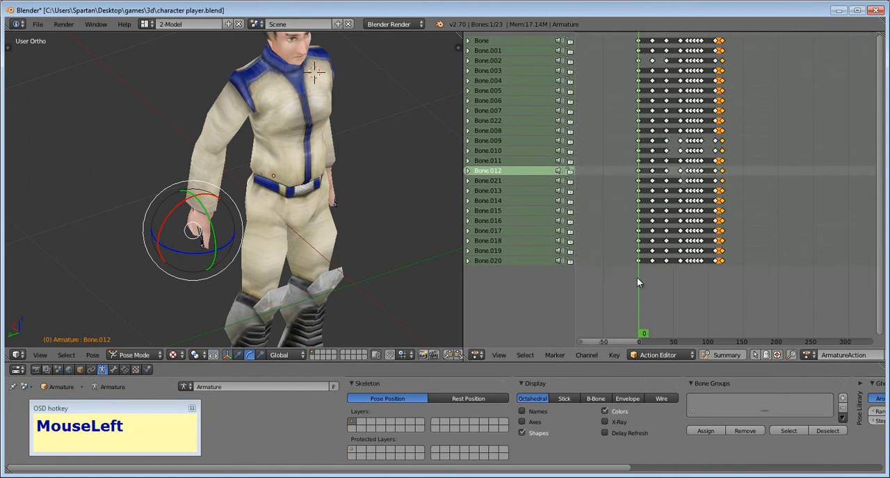
{"action": "key", "text": "a"}
{"action": "key", "text": "alt+a"}
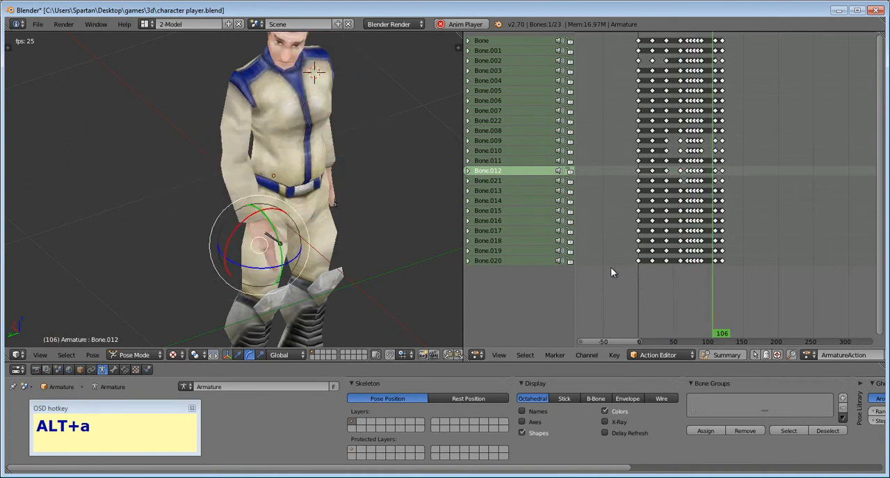
{"action": "key", "text": "Escape"}
- Show the whole character, deselect all bones and replay the complete animation
{"action": "middle_click_drag", "start_coordinate": [370, 164], "coordinate": [298, 148]}
{"action": "key", "text": "alt+a"}
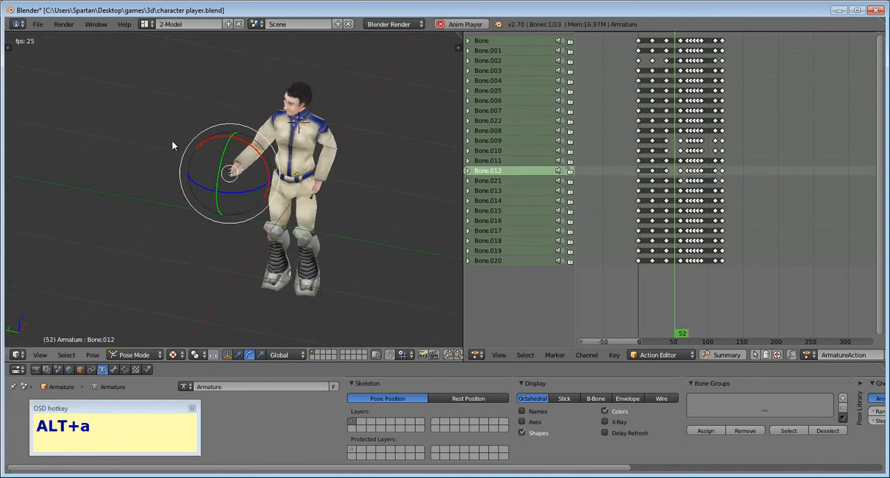
{"action": "key", "text": "a"}
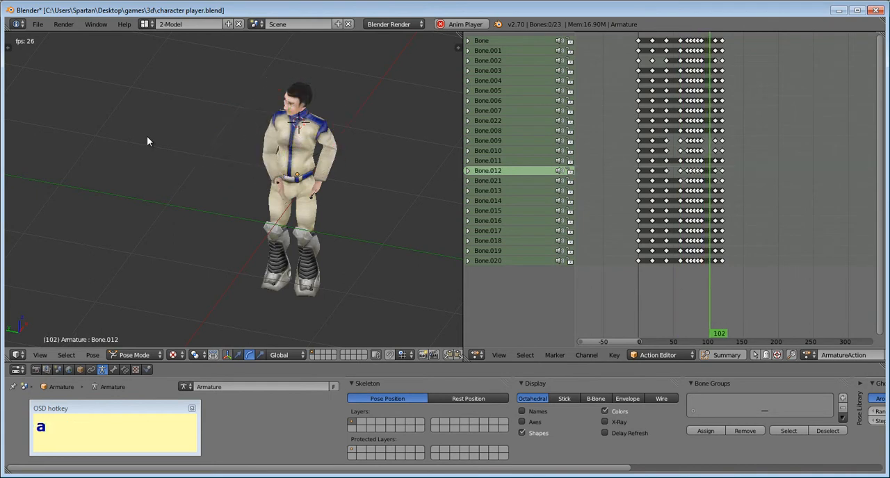
{"action": "key", "text": "alt+a"}
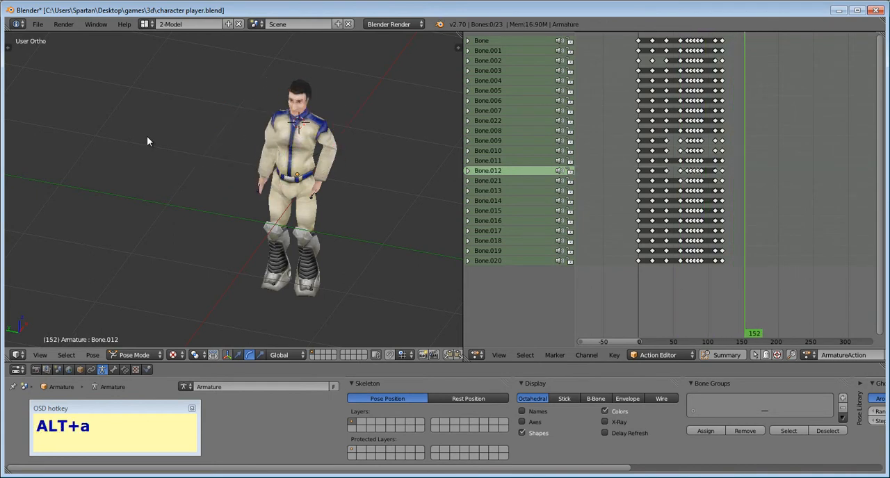
{"action": "key", "text": "alt+a"}
{"action": "left_click", "coordinate": [654, 290]}
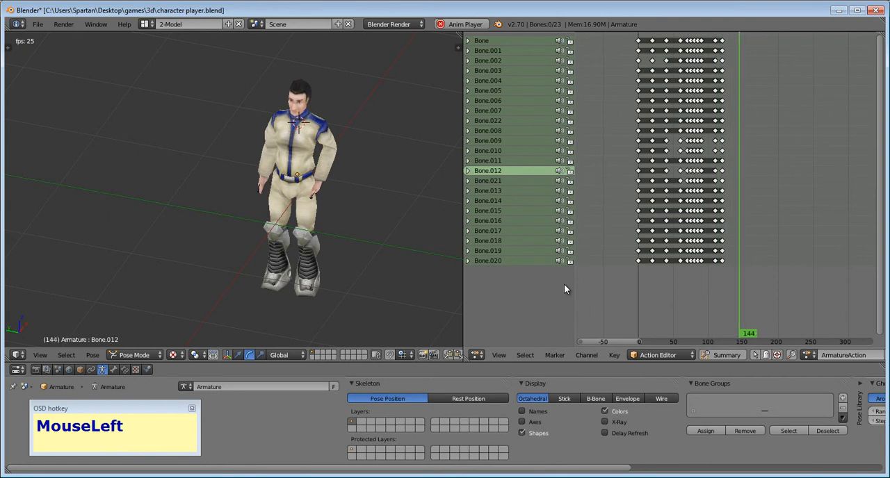
{"action": "key", "text": "Escape"}
- Scrub the animation to frame 100 to check the arm's return, and set the current frame back to 0
{"action": "left_click_drag", "start_coordinate": [642, 273], "coordinate": [709, 285]}
{"action": "key", "text": "alt+a"}
{"action": "key", "text": "Escape"}
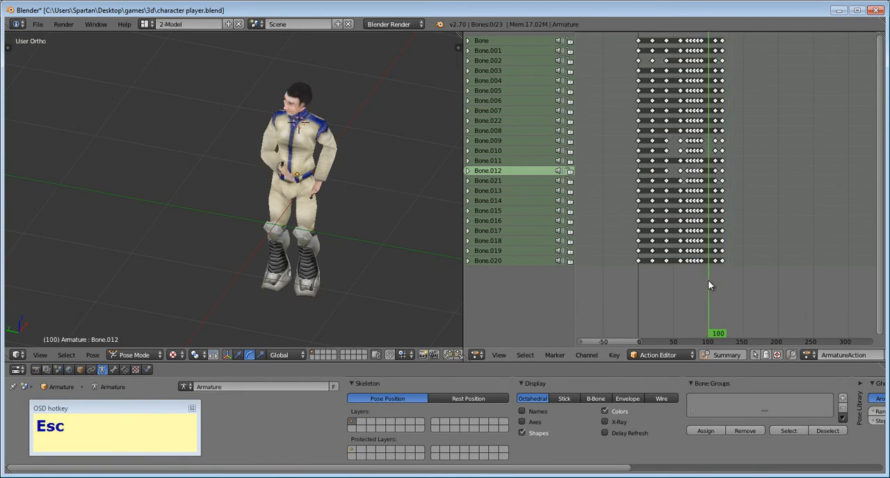
{"action": "scroll", "coordinate": [729, 279], "scroll_direction": "up", "scroll_amount": 5}
{"action": "scroll", "coordinate": [723, 285], "scroll_direction": "down", "scroll_amount": 1}
{"action": "scroll", "coordinate": [717, 282], "scroll_direction": "down", "scroll_amount": 4}
{"action": "left_click_drag", "start_coordinate": [671, 286], "coordinate": [619, 267]}
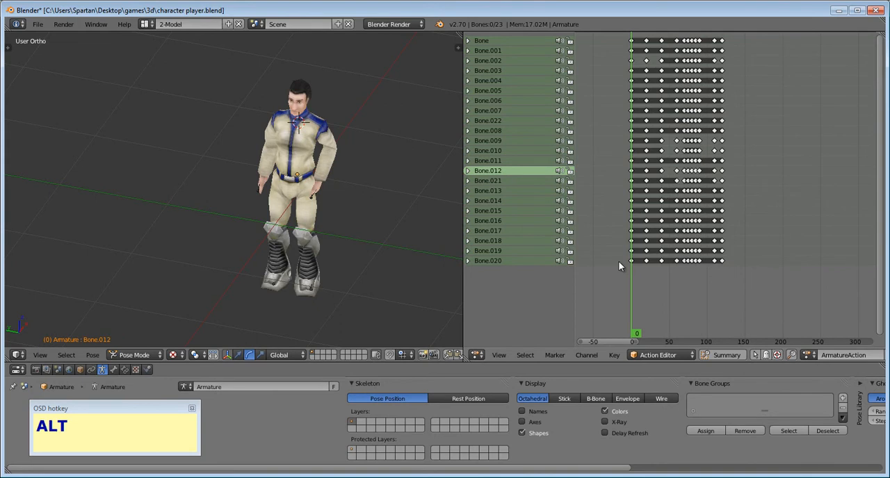
- Play the complete idle animation from frame 0, then cancel playback to return to the starting frame
{"action": "key", "text": "alt+a"}
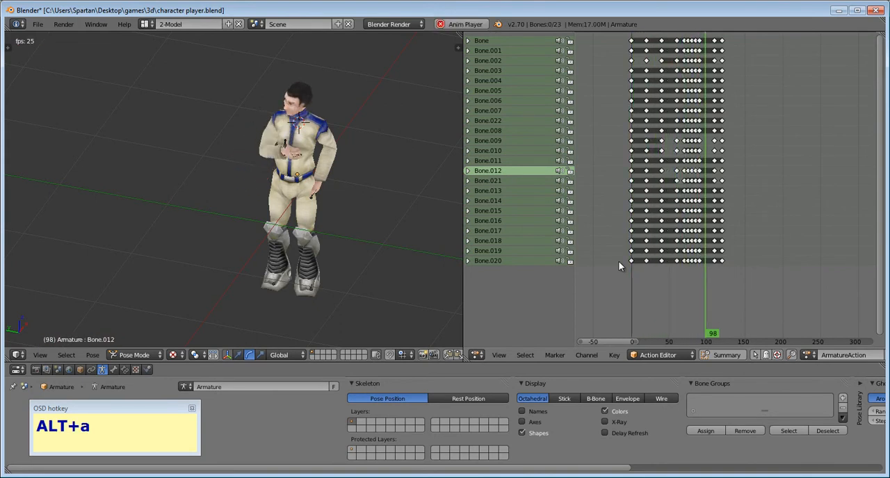
{"action": "key", "text": "Escape"}
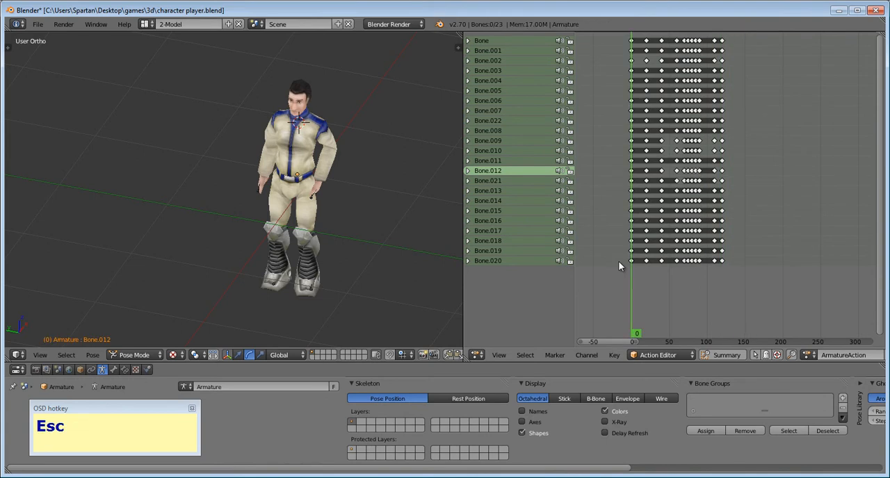
{"action": "scroll", "coordinate": [725, 285], "scroll_direction": "up", "scroll_amount": 2}
{"action": "scroll", "coordinate": [723, 291], "scroll_direction": "up", "scroll_amount": 2}
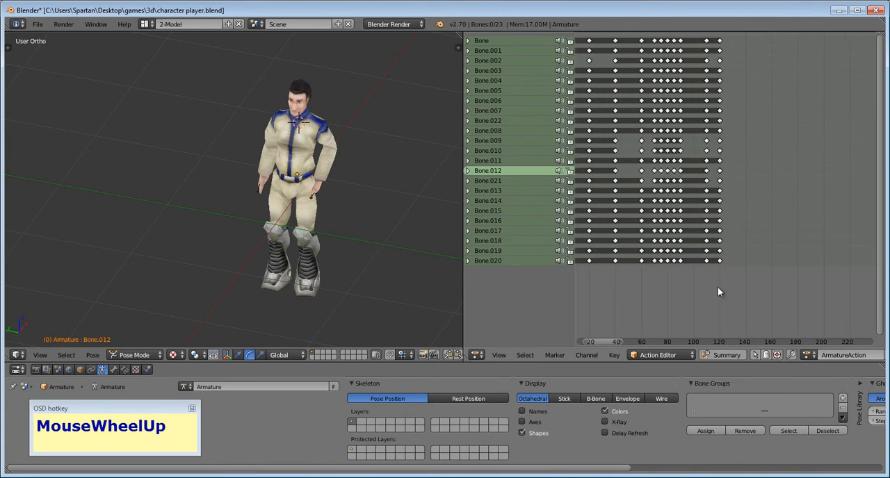
- Save the animated character as a new Blender file named character player_anim.blend in the 3d folder
{"action": "left_click", "coordinate": [39, 27]}
{"action": "left_click", "coordinate": [85, 114]}
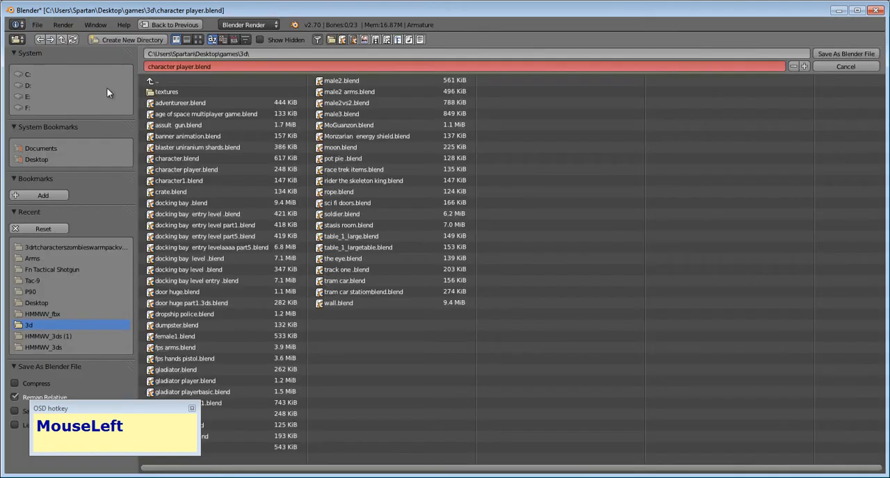
{"action": "left_click", "coordinate": [188, 67]}
{"action": "left_click", "coordinate": [192, 67]}
{"action": "type", "text": "_"}
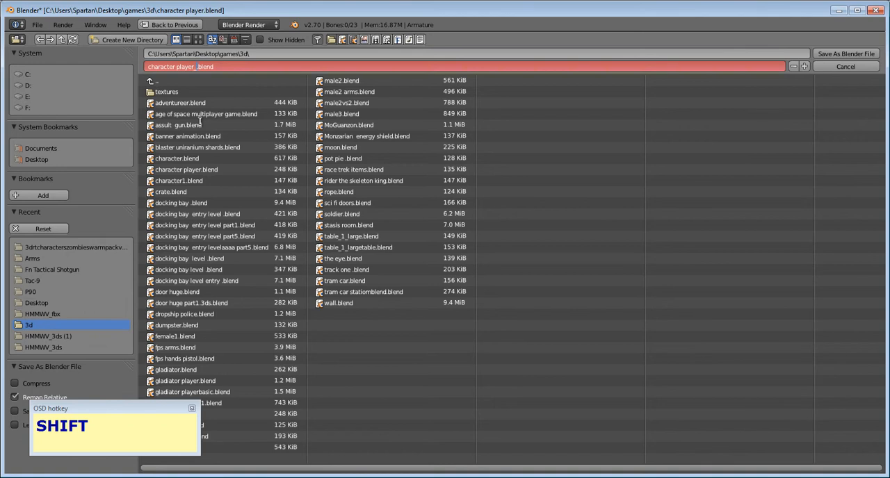
{"action": "type", "text": "anim"}
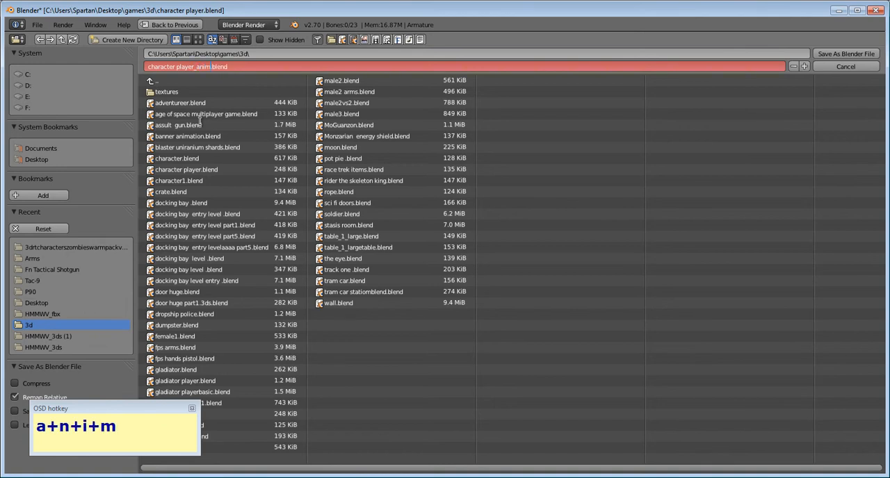
{"action": "left_click", "coordinate": [825, 55]}
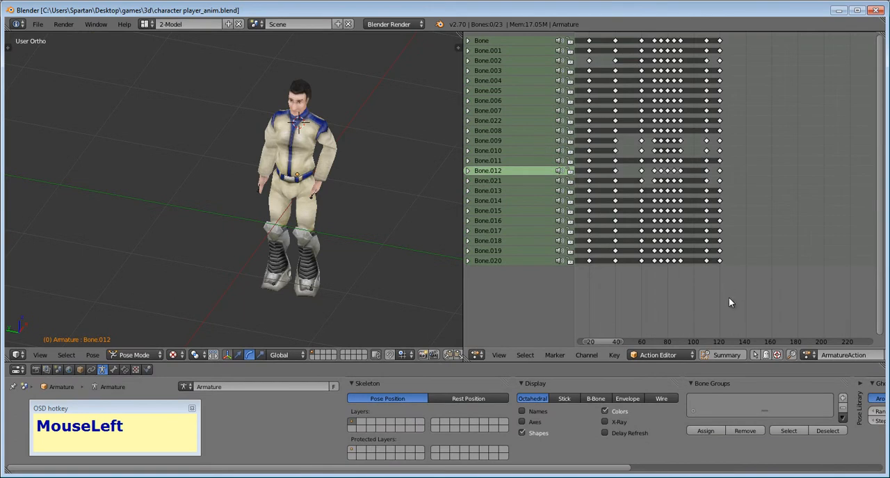
- Set the current frame to 200, in the empty range beyond the last idle keyframes
{"action": "scroll", "coordinate": [734, 304], "scroll_direction": "up", "scroll_amount": 5}
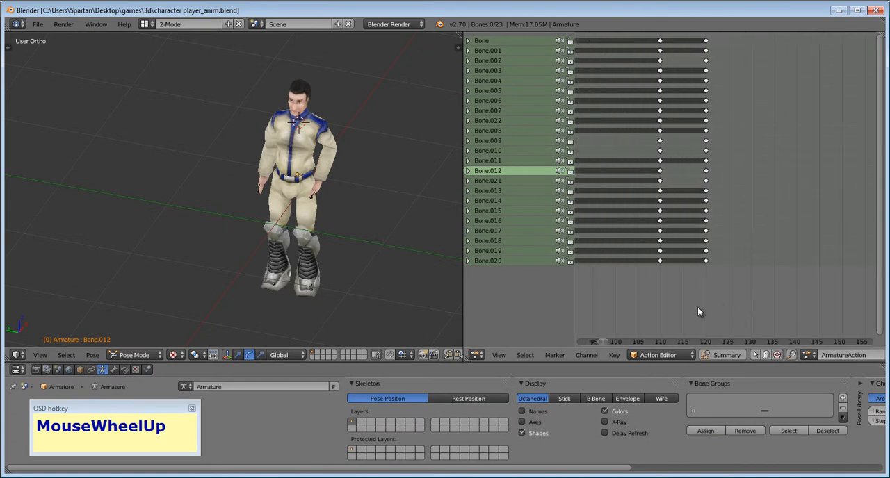
{"action": "scroll", "coordinate": [699, 312], "scroll_direction": "up", "scroll_amount": 1}
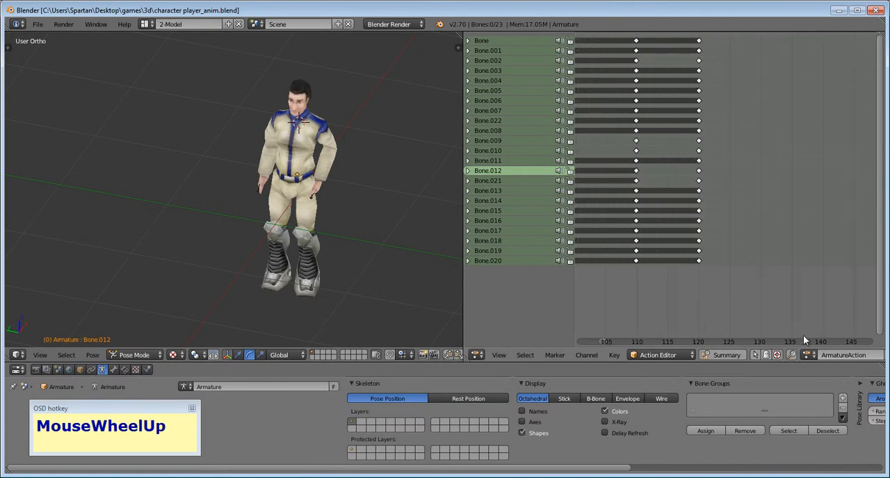
{"action": "middle_click_drag", "start_coordinate": [783, 307], "coordinate": [601, 306]}
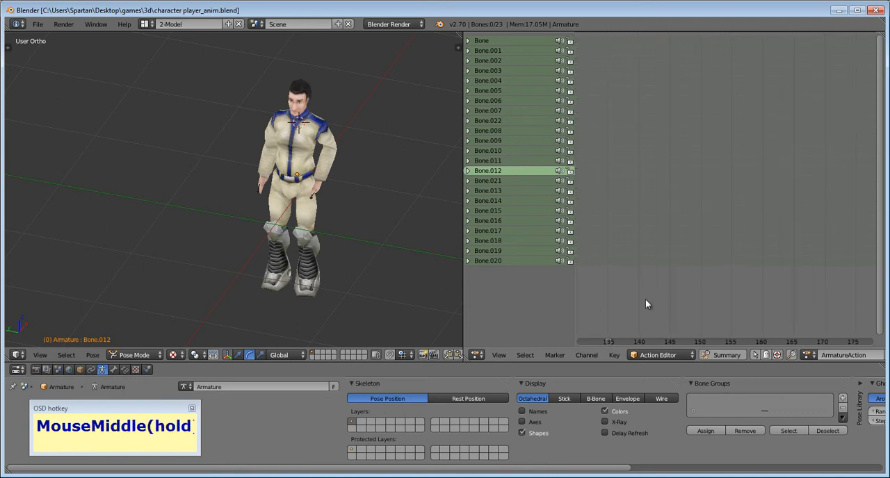
{"action": "scroll", "coordinate": [737, 301], "scroll_direction": "down", "scroll_amount": 3}
{"action": "middle_click_drag", "start_coordinate": [778, 310], "coordinate": [648, 305]}
{"action": "left_click", "coordinate": [758, 322]}
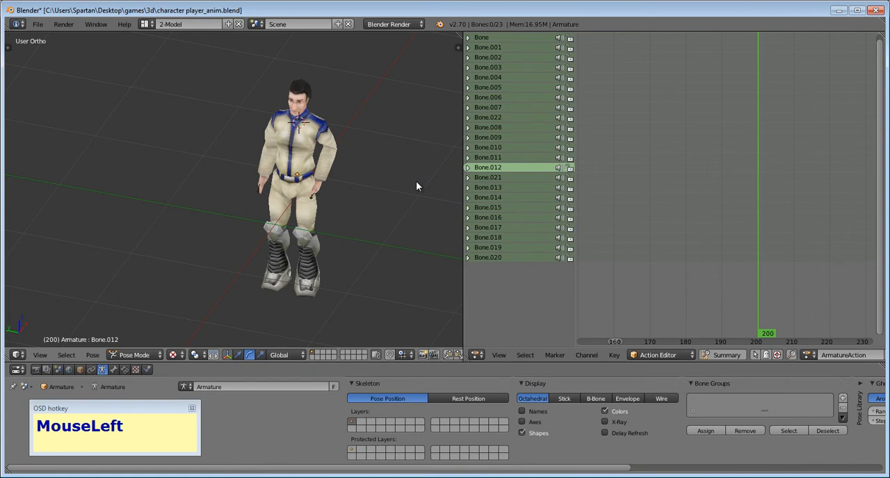
{"action": "scroll", "coordinate": [584, 143], "scroll_direction": "down", "scroll_amount": 6}
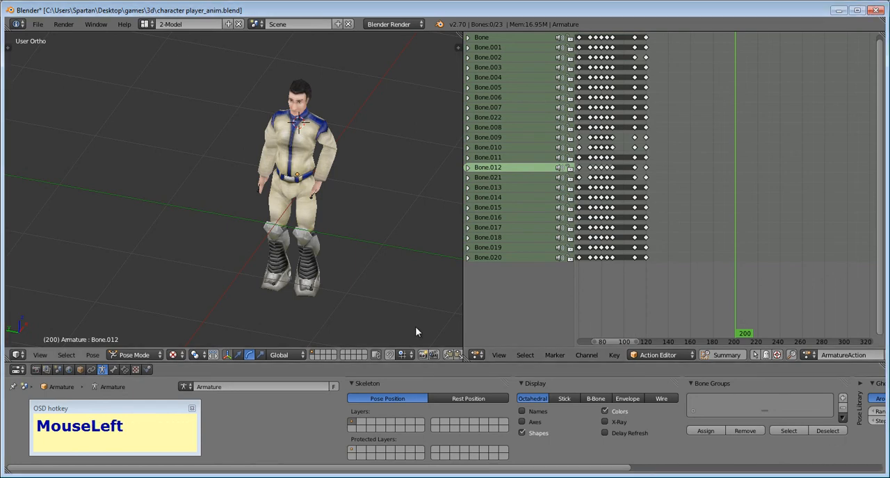
{"action": "scroll", "coordinate": [356, 190], "scroll_direction": "down", "scroll_amount": 1}
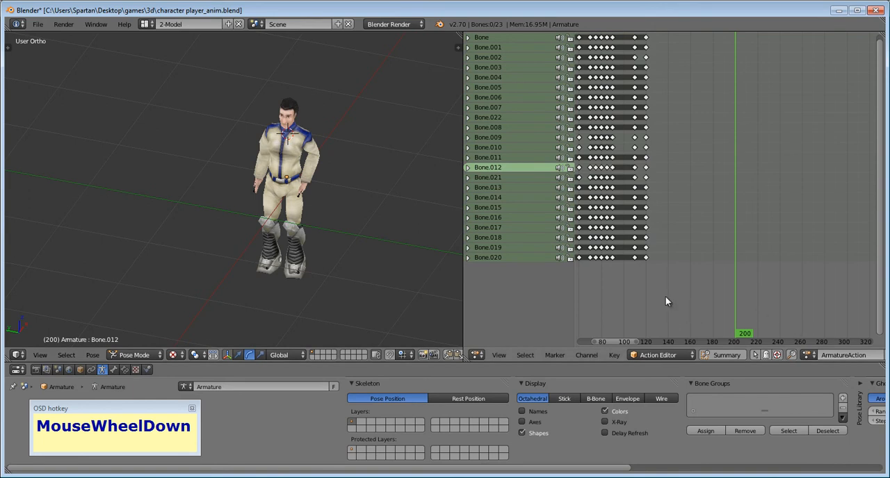